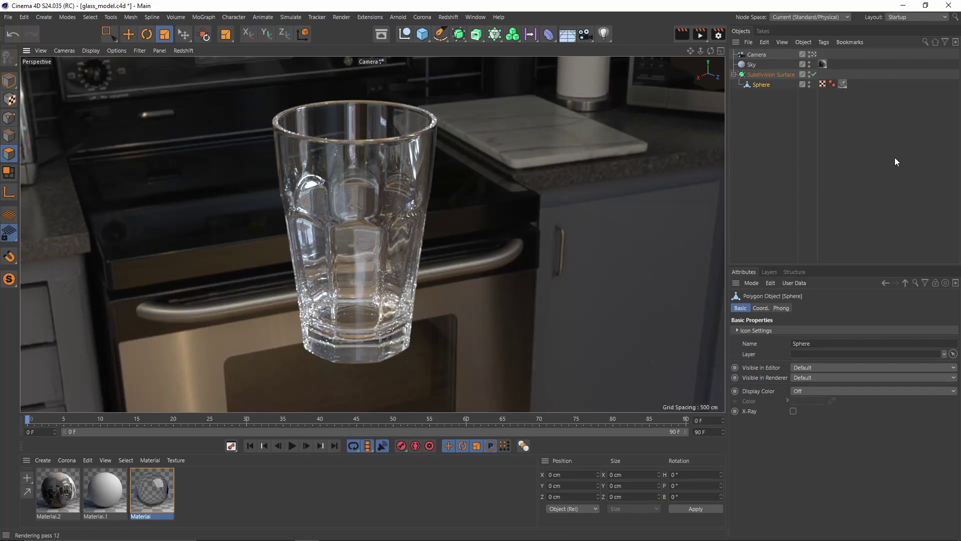
{"action": "mouse_move", "coordinate": [471, 281]}
{"action": "left_mouse_down", "text": "alt"}
{"action": "mouse_move", "coordinate": [406, 285]}
{"action": "mouse_move", "coordinate": [479, 319]}
{"action": "mouse_move", "coordinate": [465, 278]}
{"action": "left_mouse_up", "text": "alt"}
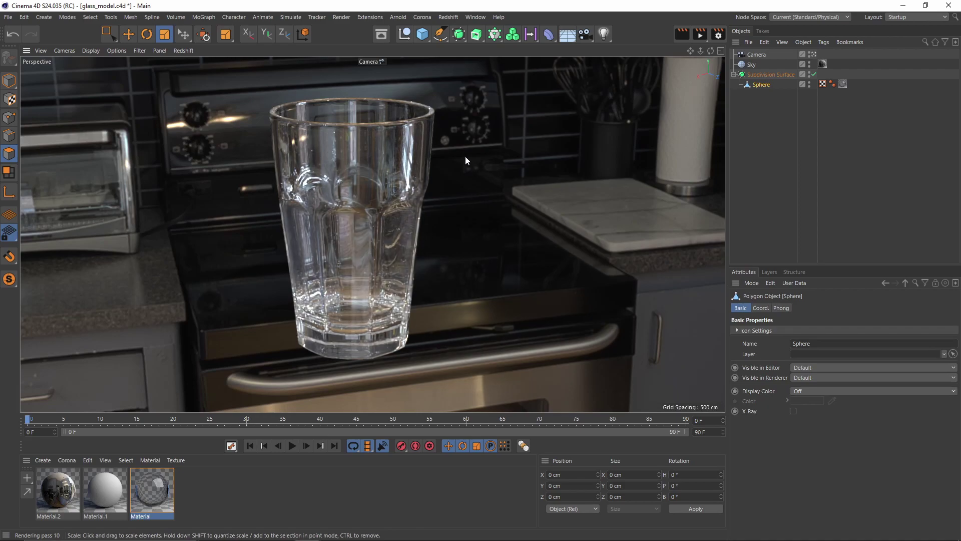
{"action": "left_click", "coordinate": [350, 206]}
{"action": "right_click", "coordinate": [350, 206]}
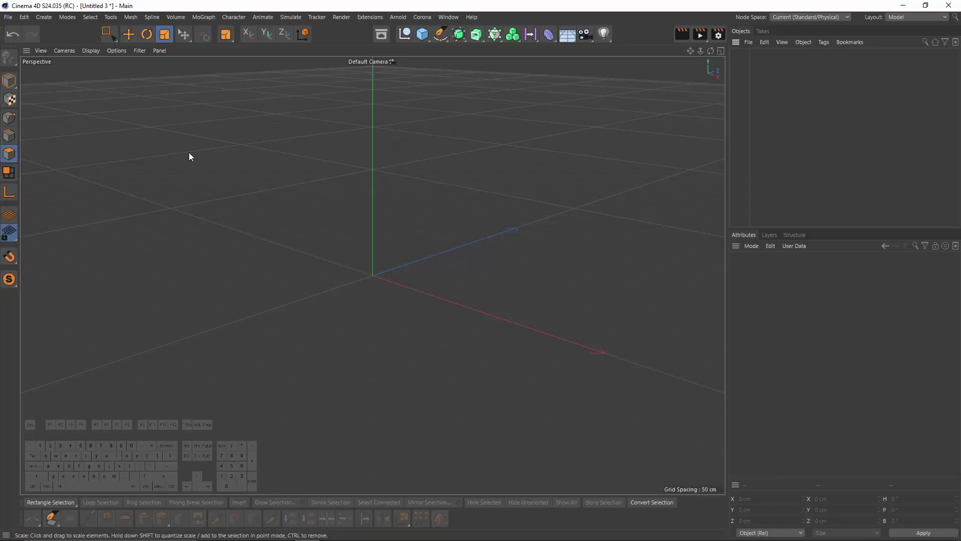
Step: Load the glass screenshot from the ref folder as the Front view's background image
{"action": "middle_click", "coordinate": [188, 152]}
{"action": "middle_click", "coordinate": [507, 355]}
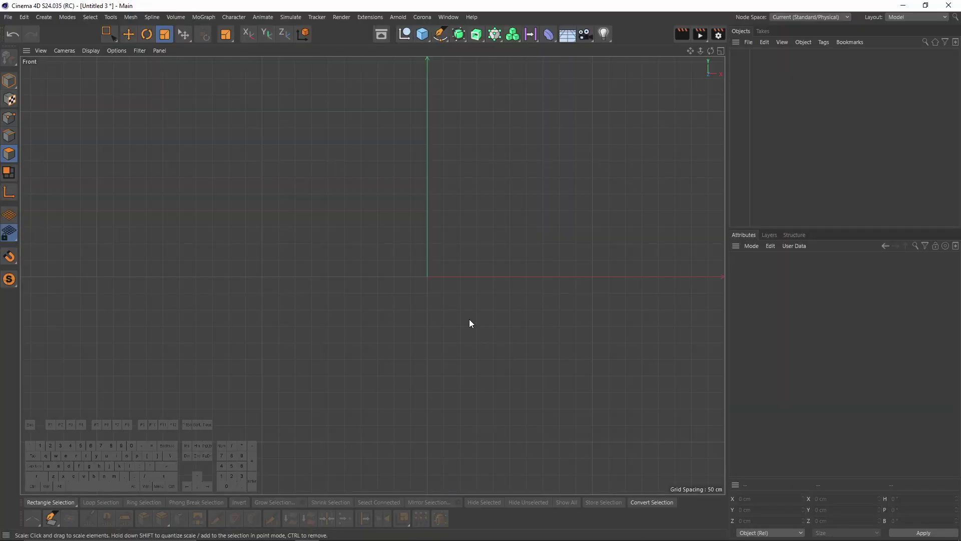
{"action": "key", "text": "shift+v"}
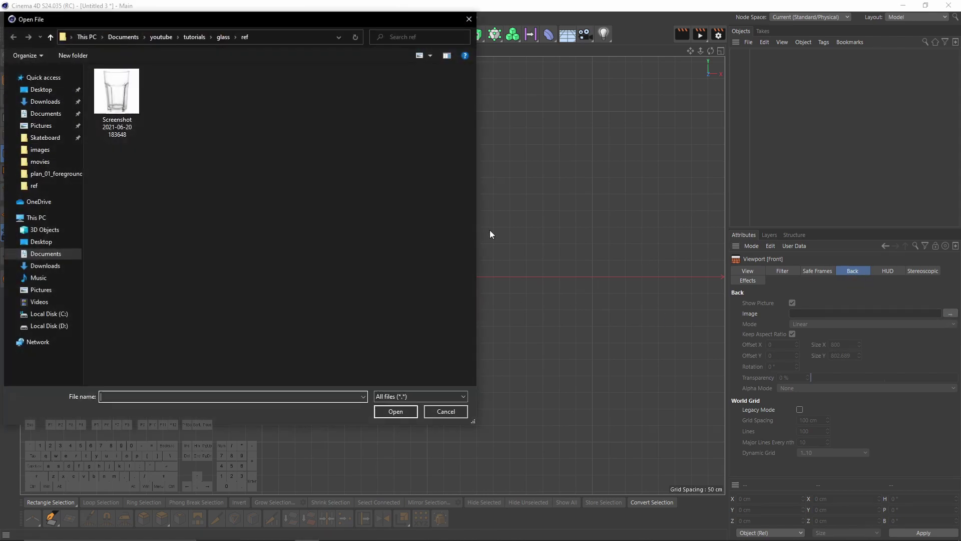
{"action": "double_click", "coordinate": [126, 113]}
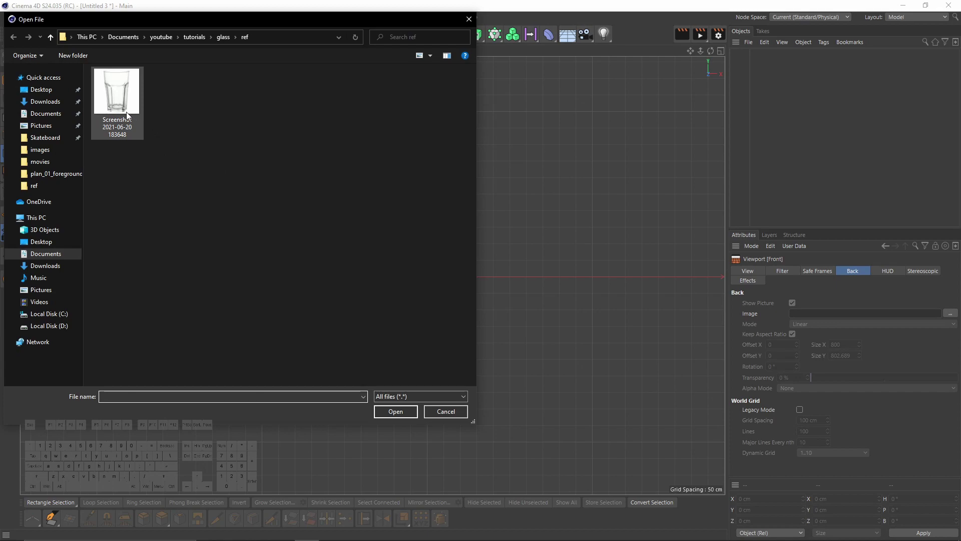
{"action": "middle_click", "coordinate": [307, 226]}
{"action": "middle_click", "coordinate": [307, 222]}
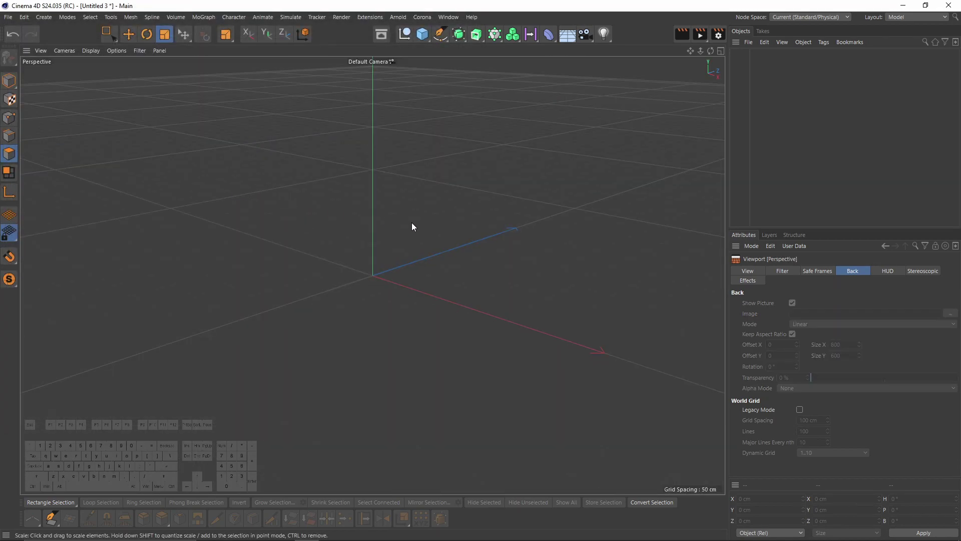
Step: Add a disc primitive to the scene and show the polygon edges on shaded objects in the Perspective view
{"action": "left_click", "coordinate": [422, 34]}
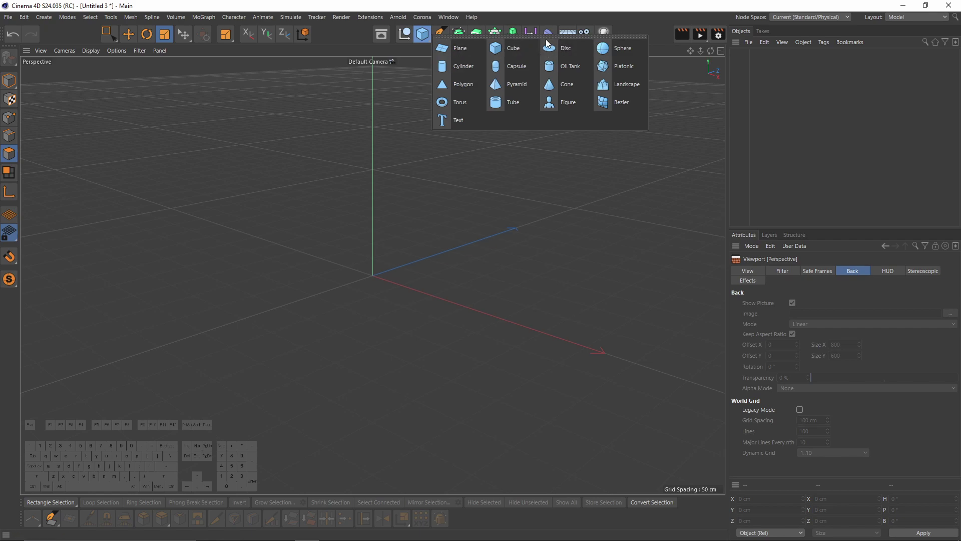
{"action": "left_click", "coordinate": [422, 33]}
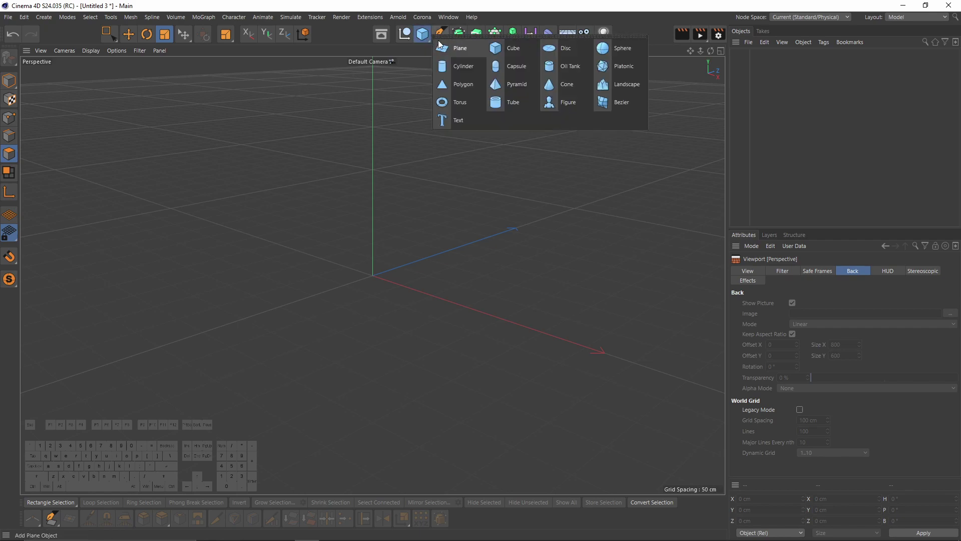
{"action": "left_click", "coordinate": [573, 52]}
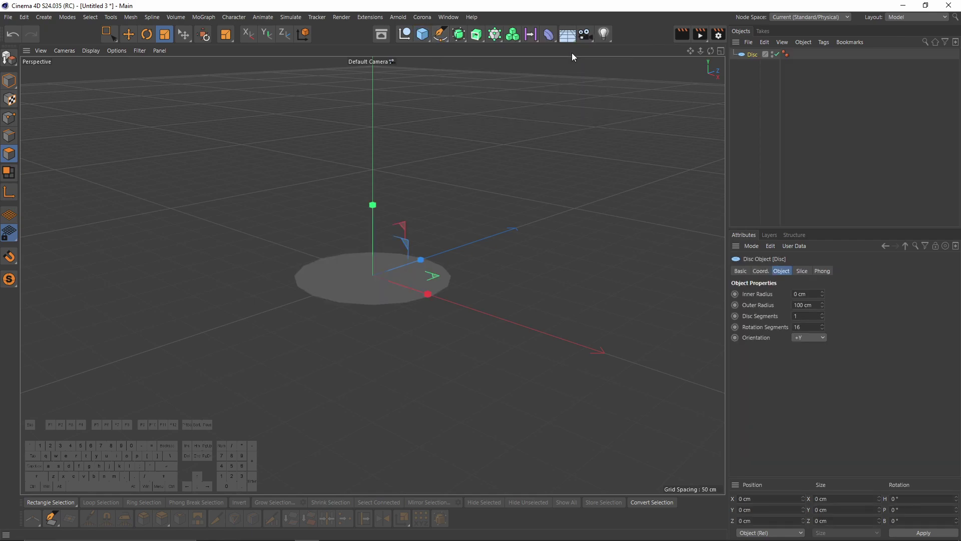
{"action": "left_click", "coordinate": [92, 51]}
{"action": "left_click", "coordinate": [114, 76]}
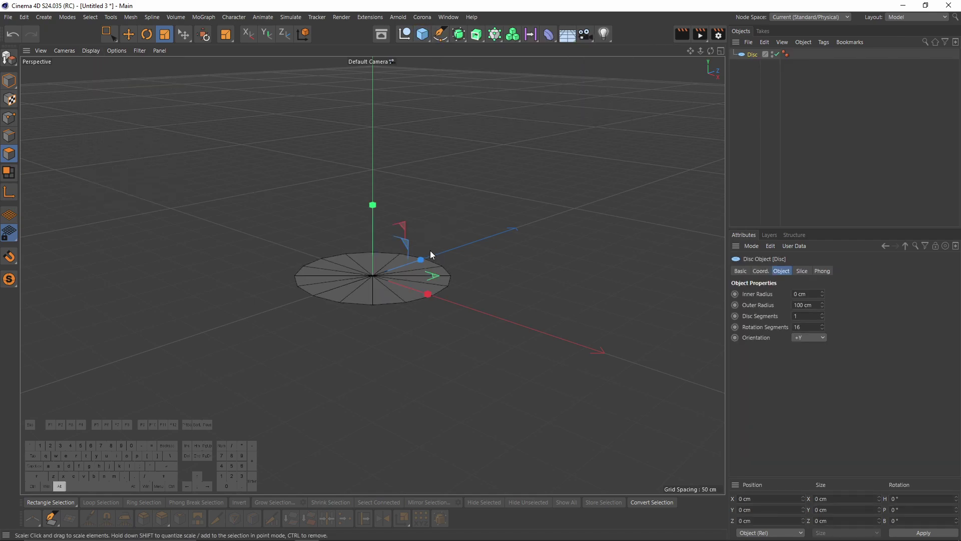
{"action": "mouse_move", "coordinate": [430, 250]}
{"action": "left_mouse_down", "text": "alt"}
{"action": "mouse_move", "coordinate": [375, 340]}
{"action": "mouse_move", "coordinate": [419, 329]}
{"action": "mouse_move", "coordinate": [406, 269]}
{"action": "left_mouse_up", "text": "alt"}
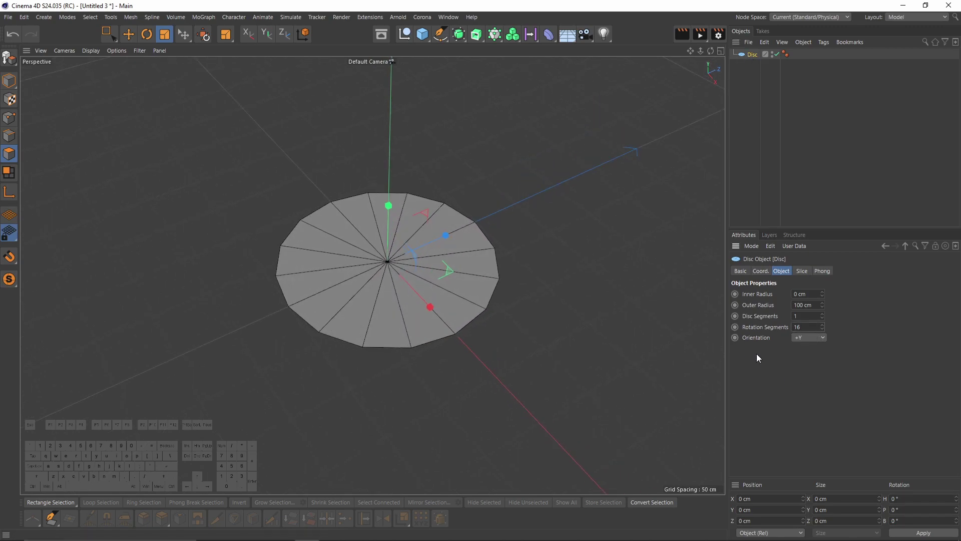
{"action": "left_click_drag", "start_coordinate": [388, 248], "coordinate": [368, 223], "text": "alt"}
{"action": "middle_click_drag", "start_coordinate": [369, 223], "coordinate": [367, 209], "text": "alt"}
{"action": "left_click_drag", "start_coordinate": [456, 201], "coordinate": [426, 222], "text": "alt"}
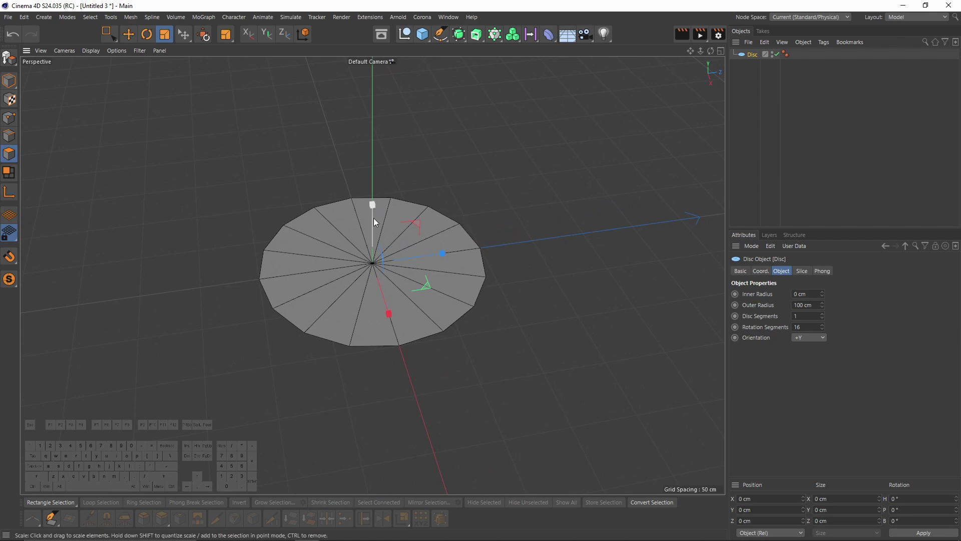
Step: Convert the disc into an editable polygon object and select all of its polygons
{"action": "left_click", "coordinate": [9, 57]}
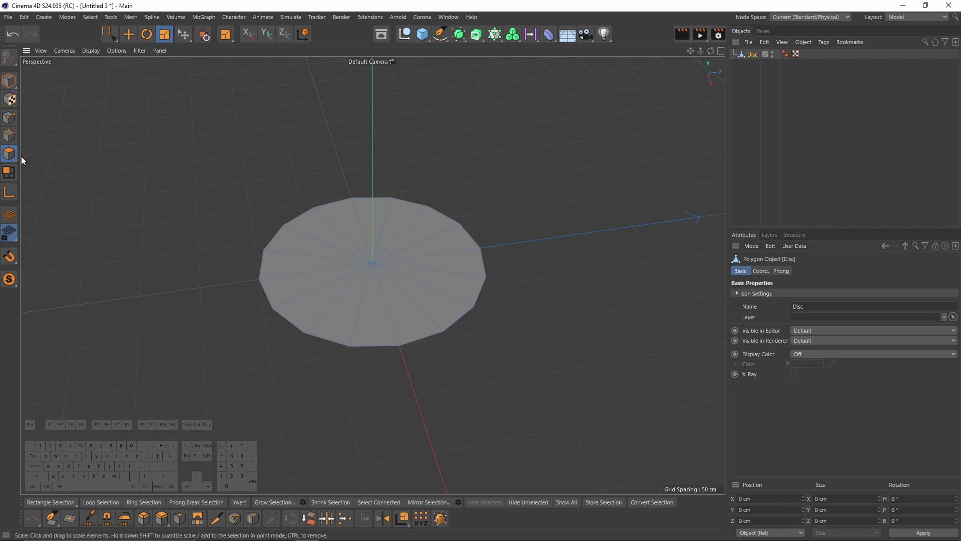
{"action": "mouse_move", "coordinate": [368, 239]}
{"action": "left_mouse_down"}
{"action": "mouse_move", "coordinate": [359, 304]}
{"action": "mouse_move", "coordinate": [346, 239]}
{"action": "left_mouse_up"}
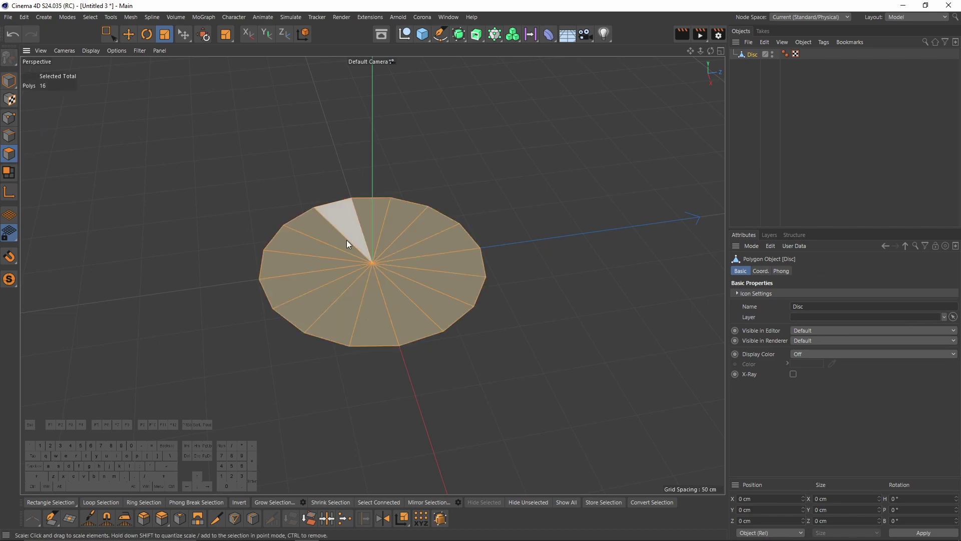
{"action": "key", "text": "2"}
{"action": "key", "text": "1"}
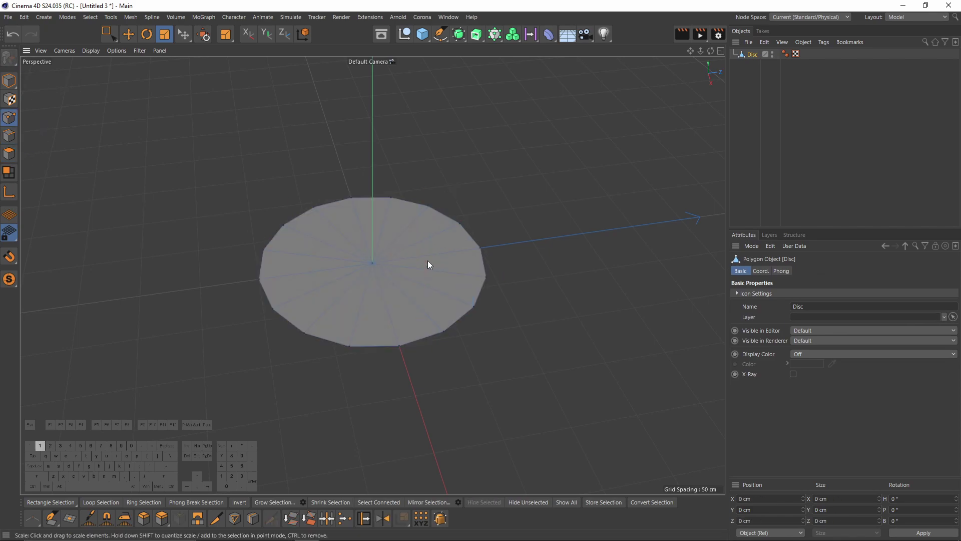
{"action": "left_click", "coordinate": [429, 207]}
{"action": "left_click", "coordinate": [480, 248]}
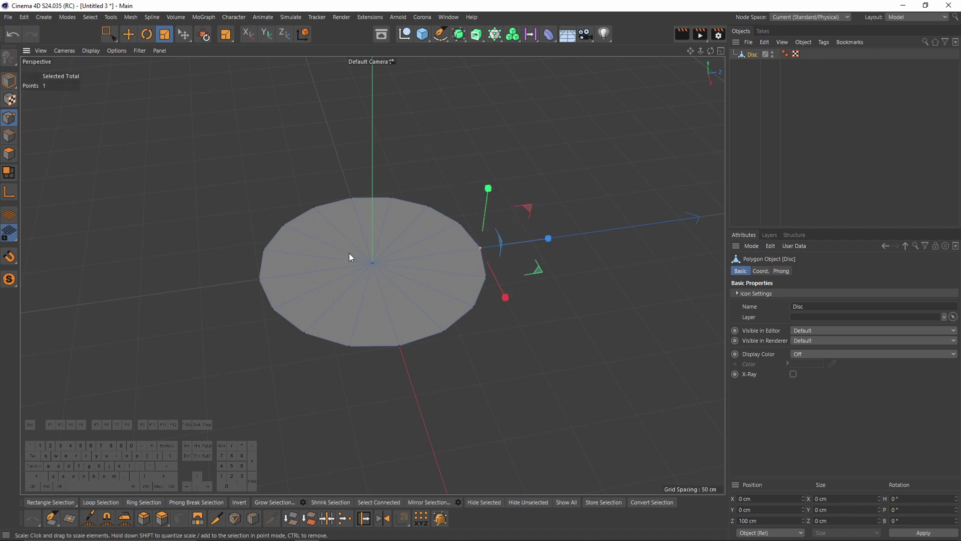
{"action": "left_click", "coordinate": [9, 153]}
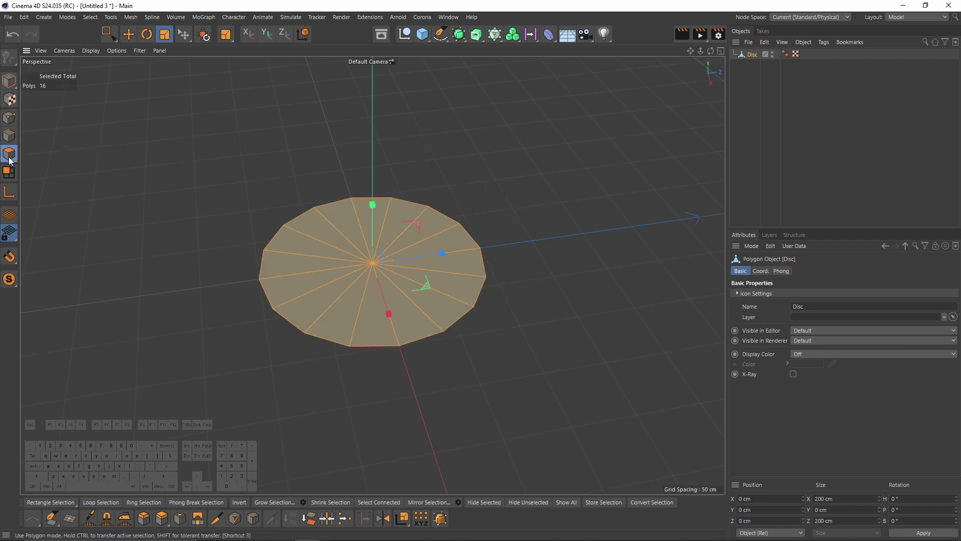
{"action": "left_click", "coordinate": [465, 293]}
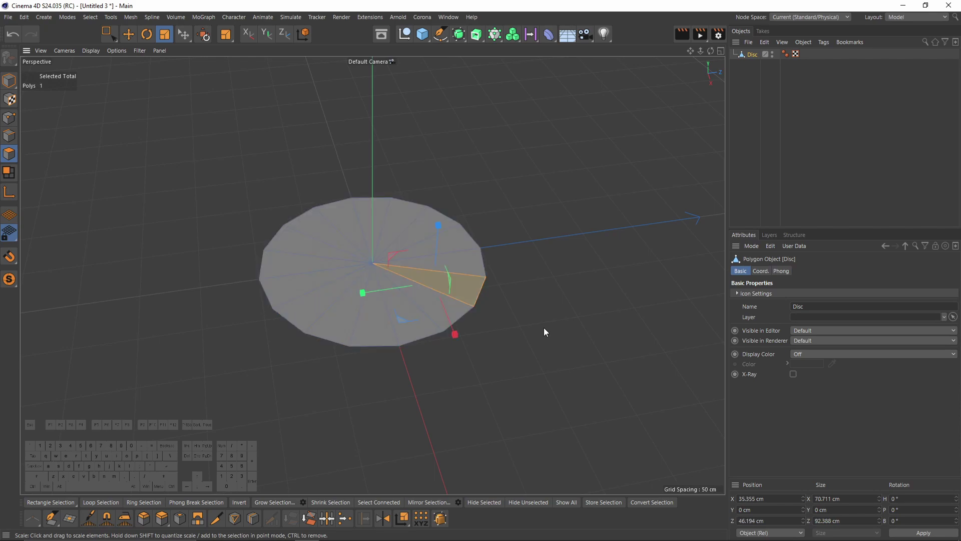
{"action": "key", "text": "ctrl+a"}
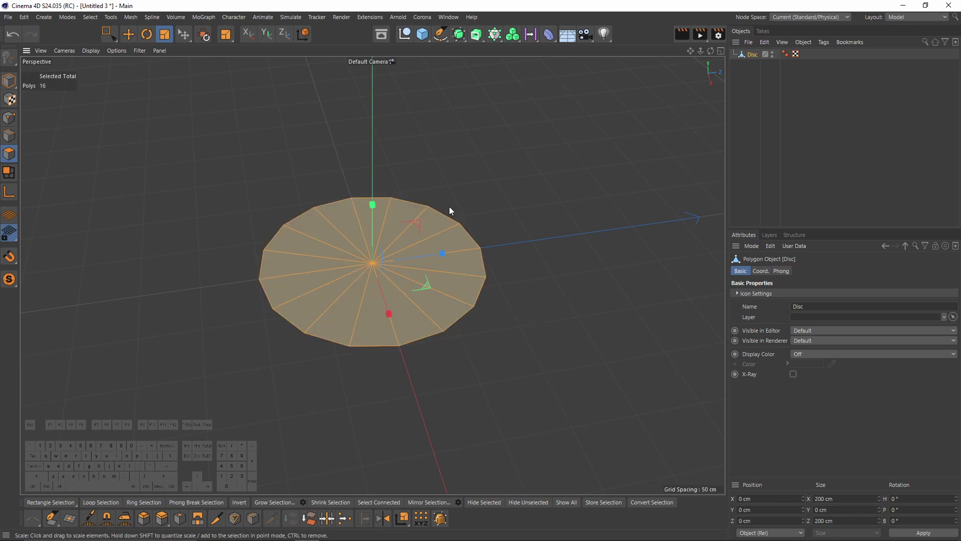
Step: Lower the disc's polygons to the base of the reference glass in the Front view, at Y about -376 cm
{"action": "middle_click", "coordinate": [533, 290]}
{"action": "middle_click", "coordinate": [535, 297]}
{"action": "middle_click_drag", "start_coordinate": [463, 313], "coordinate": [479, 261]}
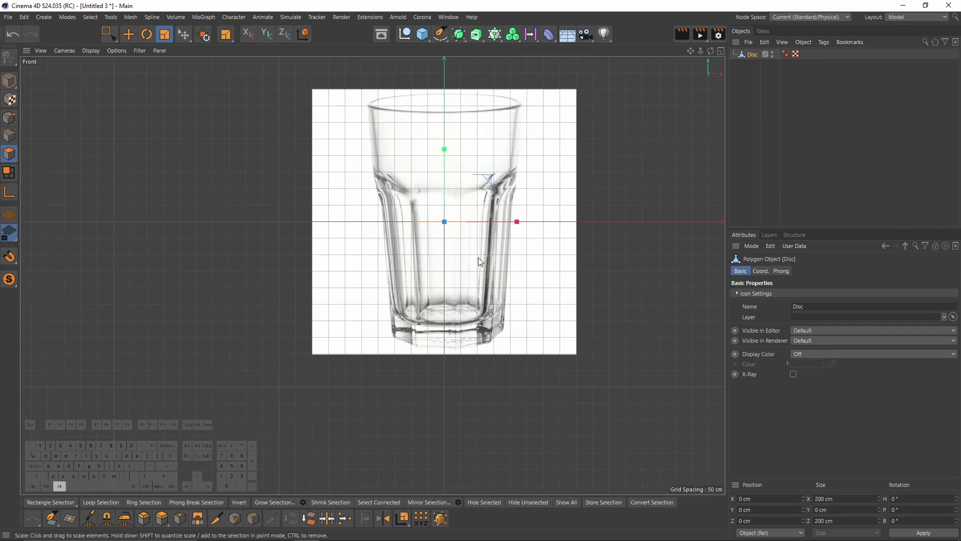
{"action": "key", "text": "e"}
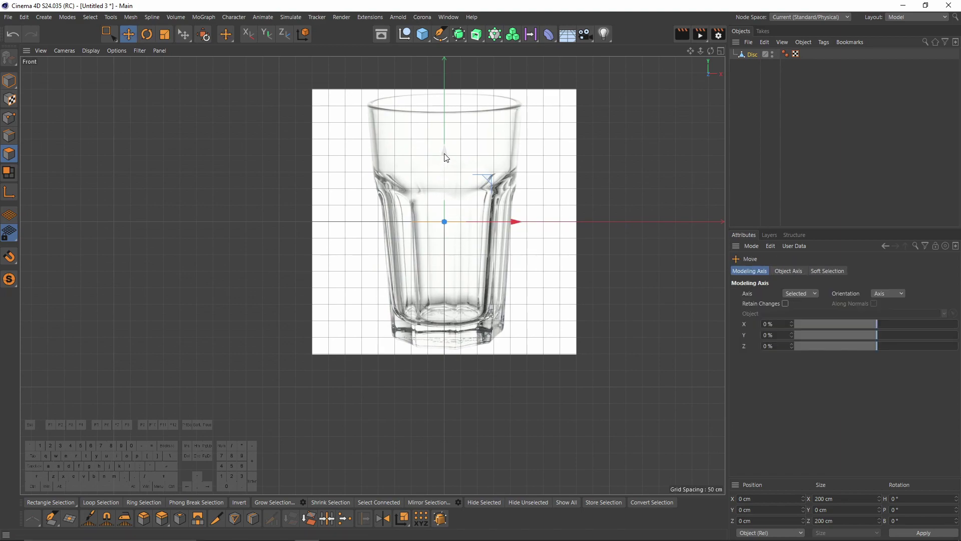
{"action": "left_click_drag", "start_coordinate": [446, 157], "coordinate": [446, 279]}
Step: Set the transparency of the Front view's background image to 95 %
{"action": "middle_click_drag", "start_coordinate": [484, 321], "coordinate": [480, 278], "text": "alt"}
{"action": "scroll", "coordinate": [480, 279], "scroll_direction": "up", "scroll_amount": 2}
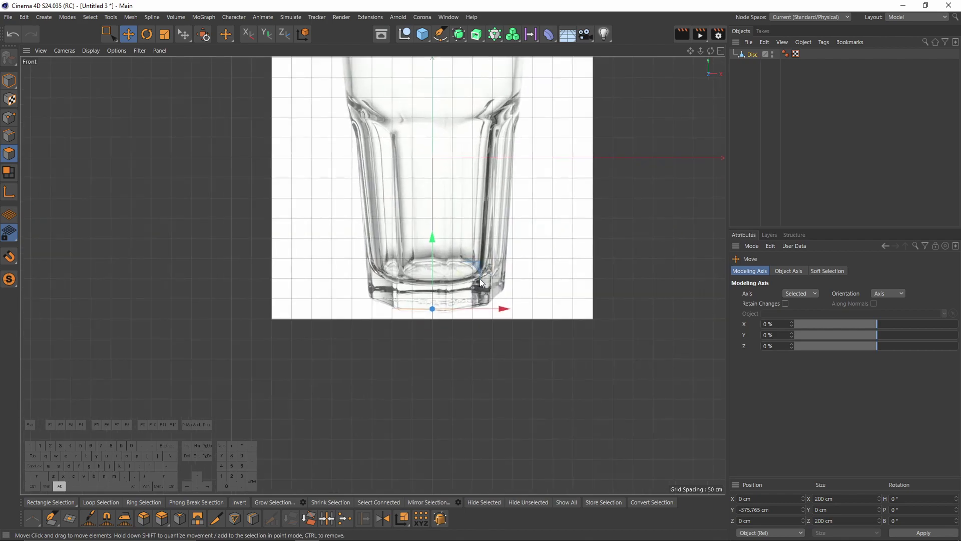
{"action": "right_click_drag", "start_coordinate": [480, 279], "coordinate": [490, 276], "text": "alt"}
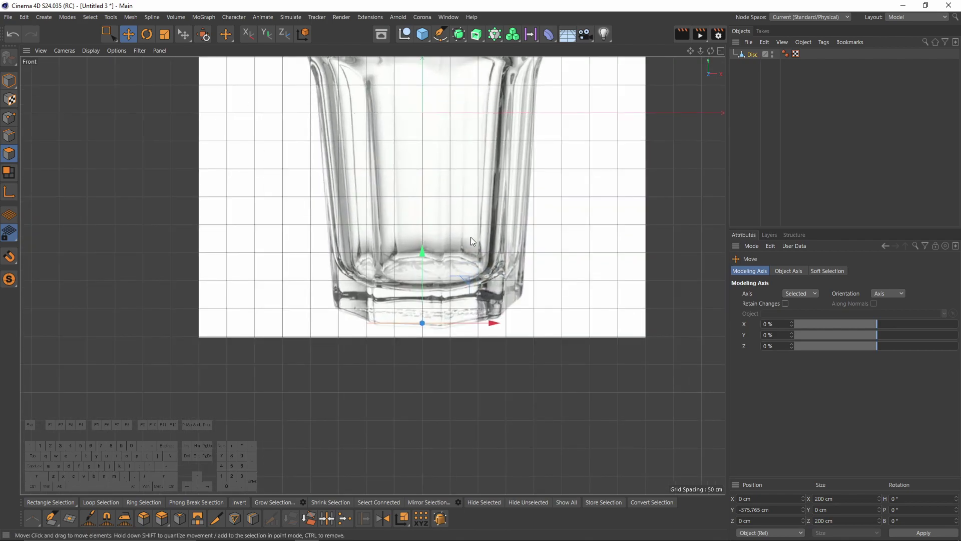
{"action": "key", "text": "shift+v"}
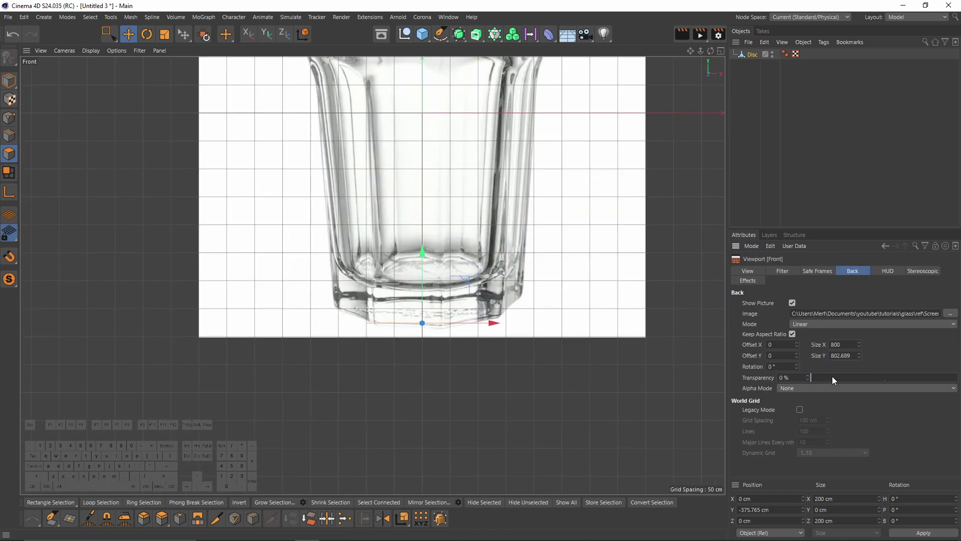
{"action": "left_click_drag", "start_coordinate": [832, 377], "coordinate": [954, 378]}
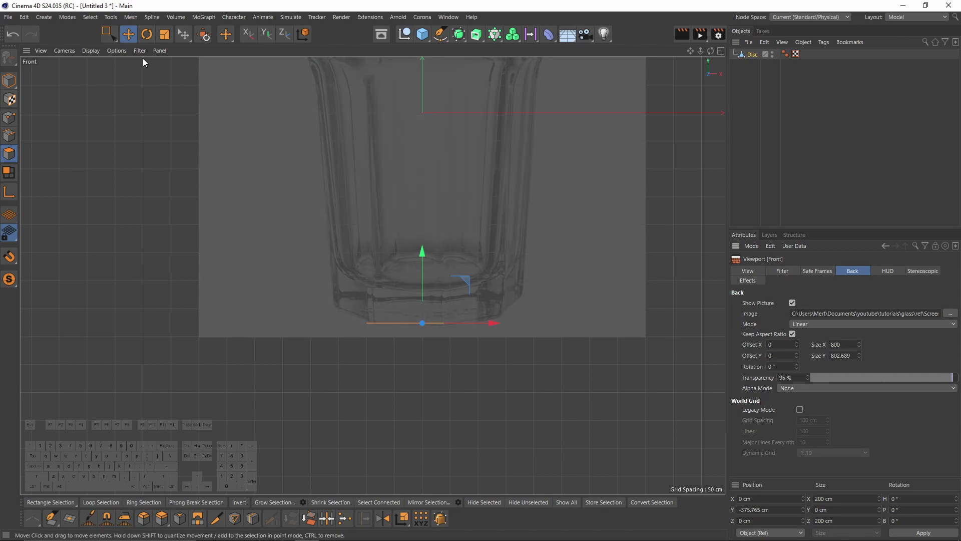
Step: Scale the disc's polygons uniformly to about 317 cm across to match the base of the reference glass
{"action": "left_click", "coordinate": [170, 36]}
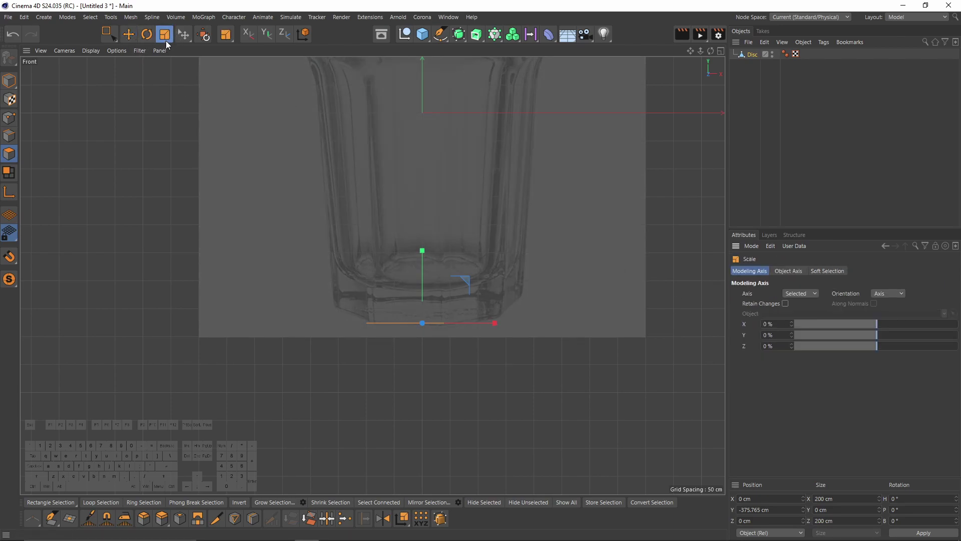
{"action": "left_click_drag", "start_coordinate": [496, 391], "coordinate": [781, 421]}
{"action": "key", "text": "F1"}
{"action": "left_click_drag", "start_coordinate": [365, 295], "coordinate": [400, 250], "text": "alt"}
Step: Extrude the disc's polygons upward by about 439 cm with Create Caps enabled, forming a cylinder with a closed bottom
{"action": "right_click", "coordinate": [513, 188]}
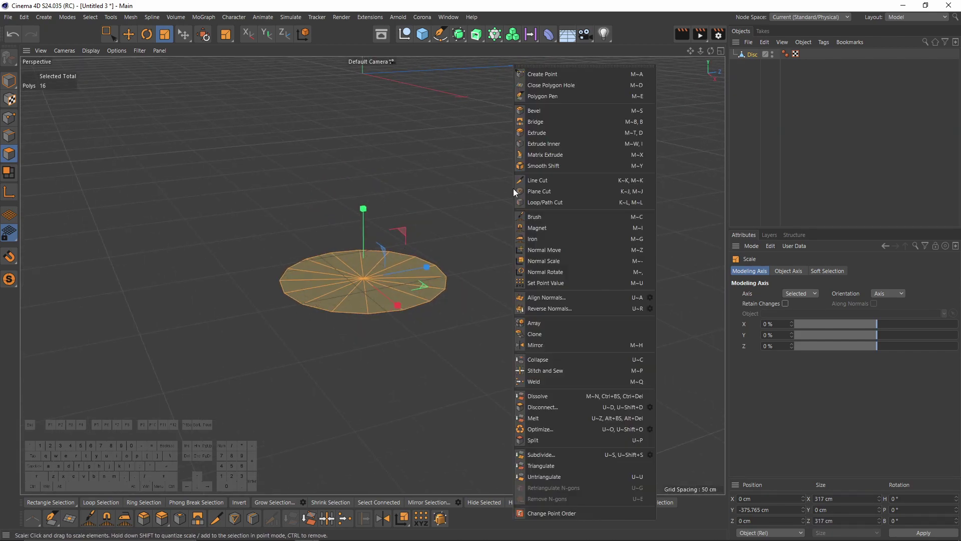
{"action": "left_click", "coordinate": [547, 132]}
{"action": "left_click", "coordinate": [791, 357]}
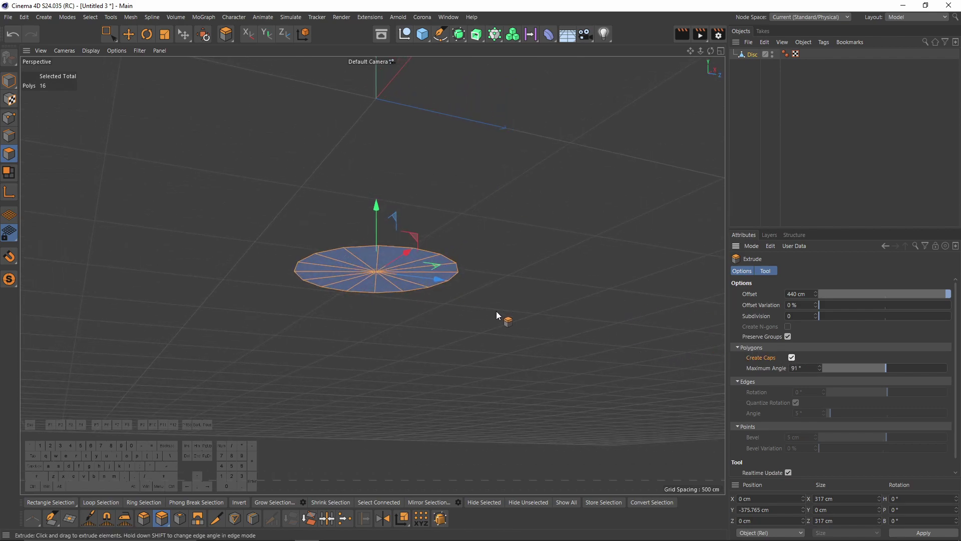
{"action": "left_click", "coordinate": [792, 358]}
{"action": "left_click_drag", "start_coordinate": [429, 315], "coordinate": [645, 315]}
{"action": "left_click_drag", "start_coordinate": [384, 339], "coordinate": [385, 236], "text": "alt"}
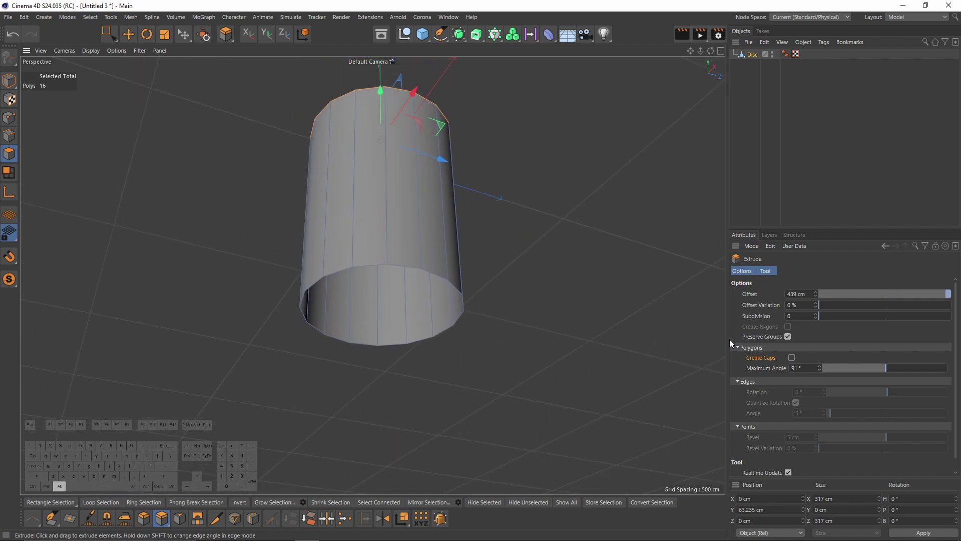
{"action": "left_click", "coordinate": [791, 358]}
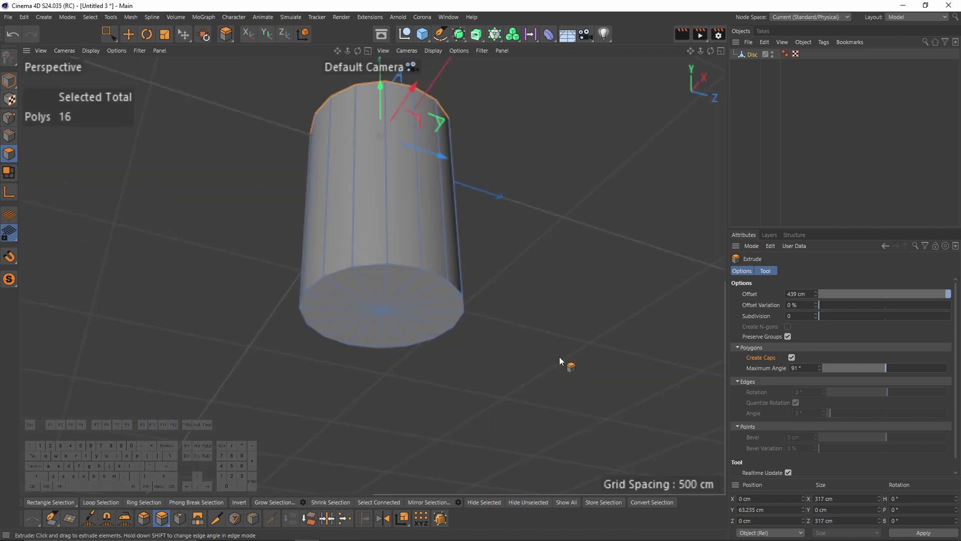
Step: Raise the top cap to Y about 329 cm and scale it to about 450 cm across to match the reference rim
{"action": "key", "text": "F4"}
{"action": "scroll", "coordinate": [443, 303], "scroll_direction": "down", "scroll_amount": 2}
{"action": "middle_click_drag", "start_coordinate": [439, 280], "coordinate": [419, 368], "text": "alt"}
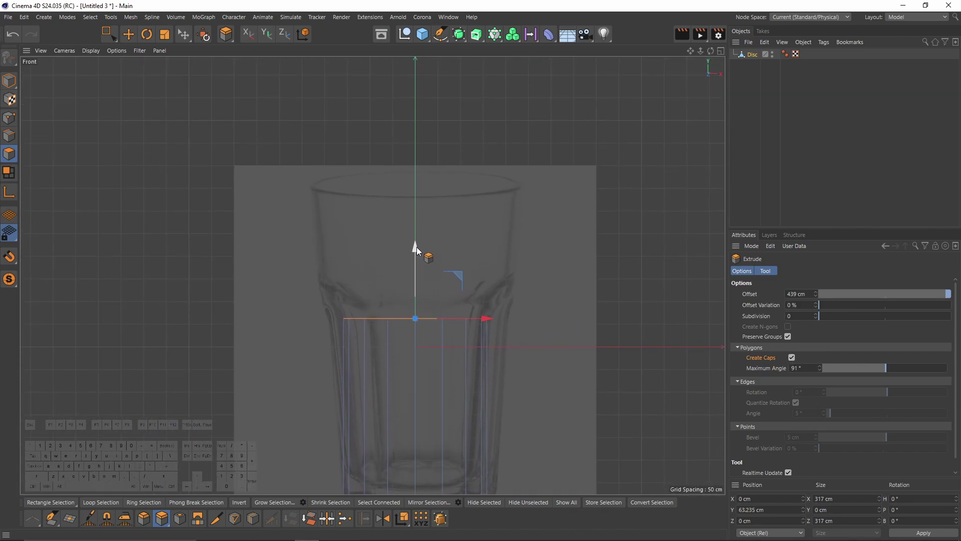
{"action": "left_click_drag", "start_coordinate": [416, 251], "coordinate": [415, 132]}
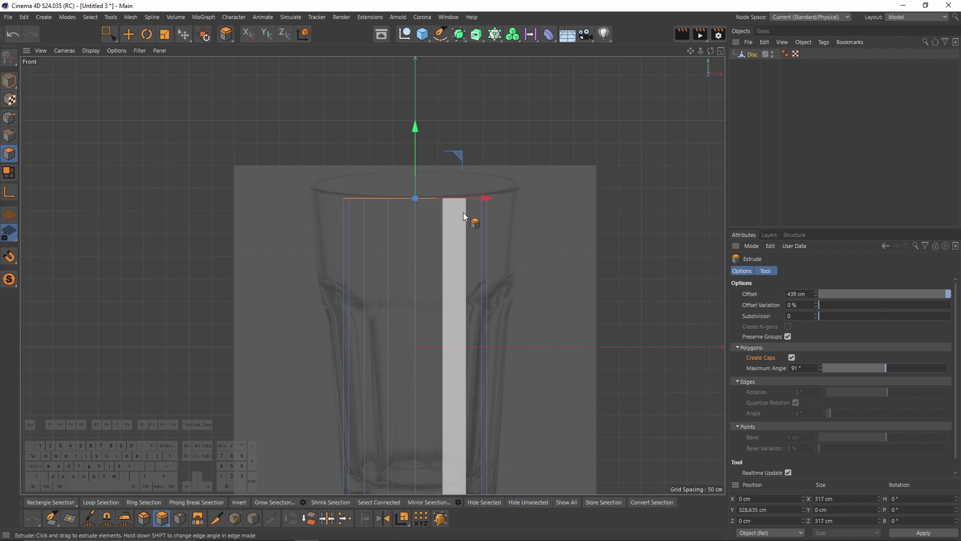
{"action": "left_click", "coordinate": [164, 34]}
{"action": "left_click_drag", "start_coordinate": [461, 182], "coordinate": [661, 171]}
Step: Delete the top cap polygons in the Perspective view to open the glass
{"action": "middle_click", "coordinate": [528, 211]}
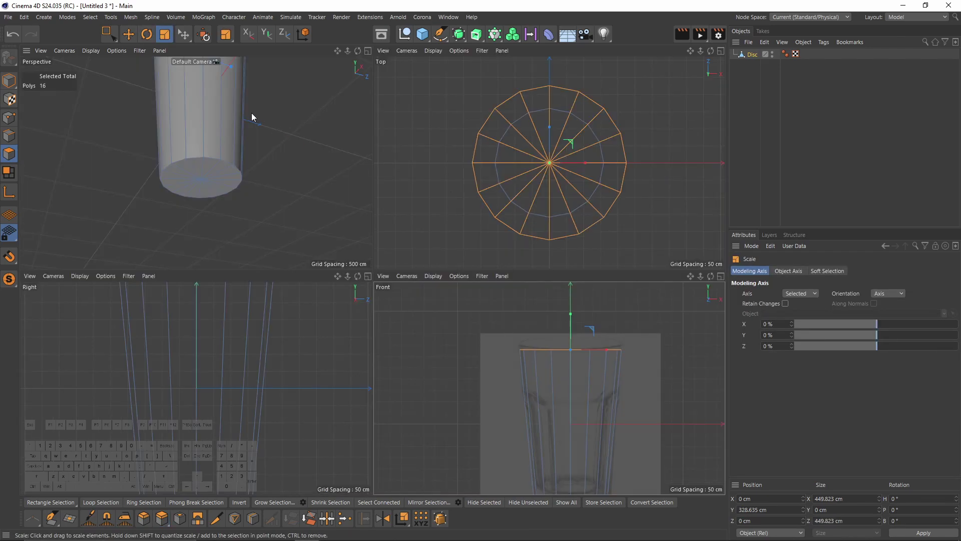
{"action": "middle_click", "coordinate": [252, 113]}
{"action": "scroll", "coordinate": [347, 209], "scroll_direction": "down", "scroll_amount": 4}
{"action": "left_click_drag", "start_coordinate": [347, 209], "coordinate": [429, 172], "text": "alt"}
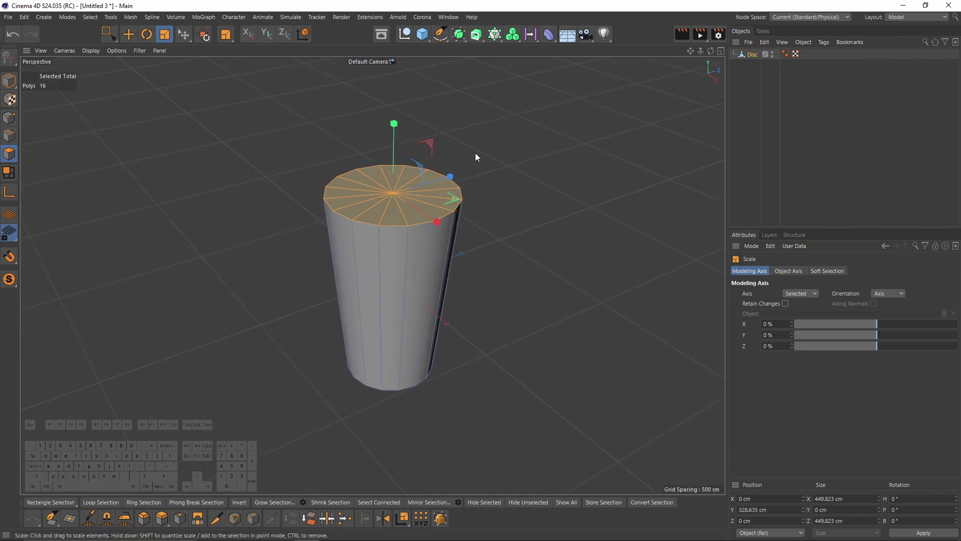
{"action": "key", "text": "Delete"}
{"action": "left_click_drag", "start_coordinate": [431, 275], "coordinate": [447, 241], "text": "alt"}
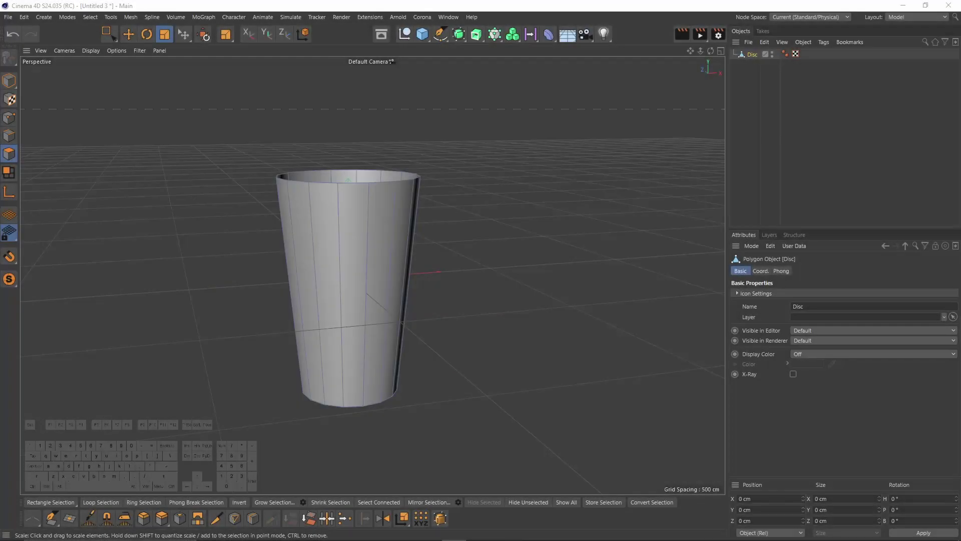
Step: Examine the reference photo of the faceted drinking glass
{"action": "left_click_drag", "start_coordinate": [0, 80], "coordinate": [477, 77]}
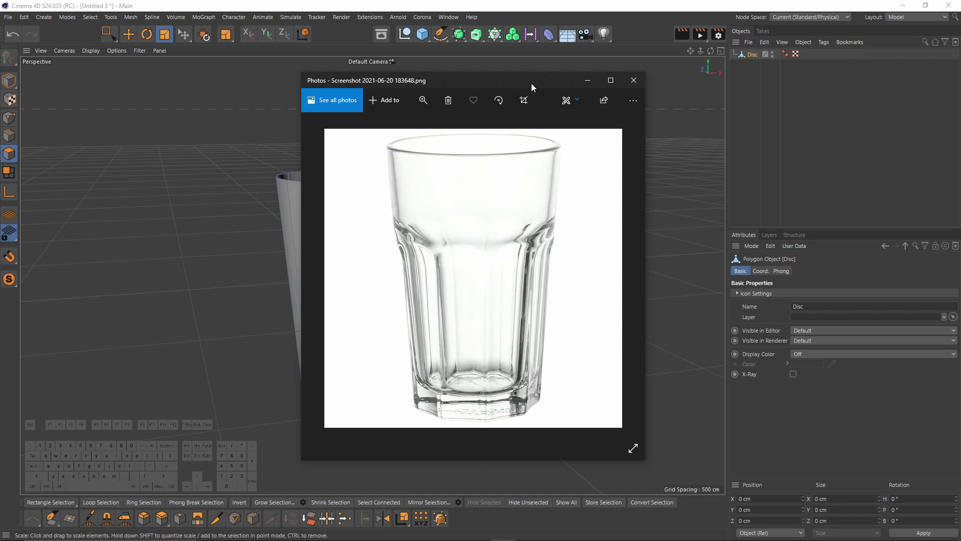
{"action": "left_click_drag", "start_coordinate": [530, 86], "coordinate": [0, 110]}
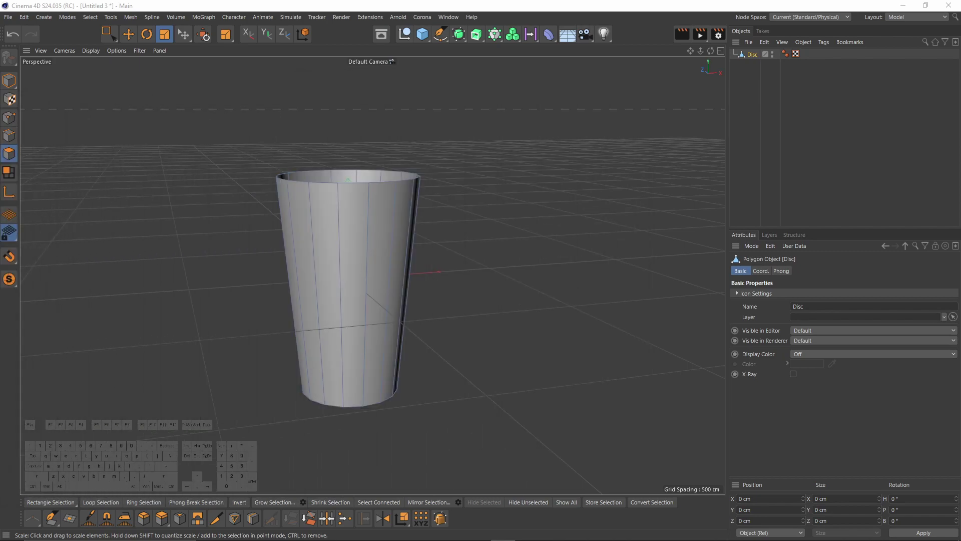
Step: Delete all the glass's polygons except two adjacent side polygons and the two bottom triangles attached to them
{"action": "left_click_drag", "start_coordinate": [407, 281], "coordinate": [348, 236], "text": "alt"}
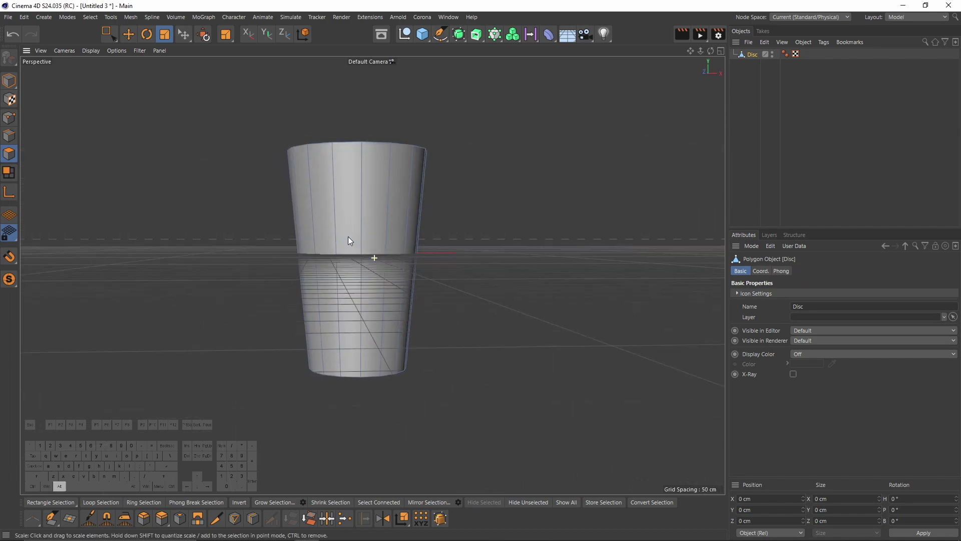
{"action": "left_click", "coordinate": [353, 208], "text": "shift"}
{"action": "left_click_drag", "start_coordinate": [445, 242], "coordinate": [444, 179], "text": "alt"}
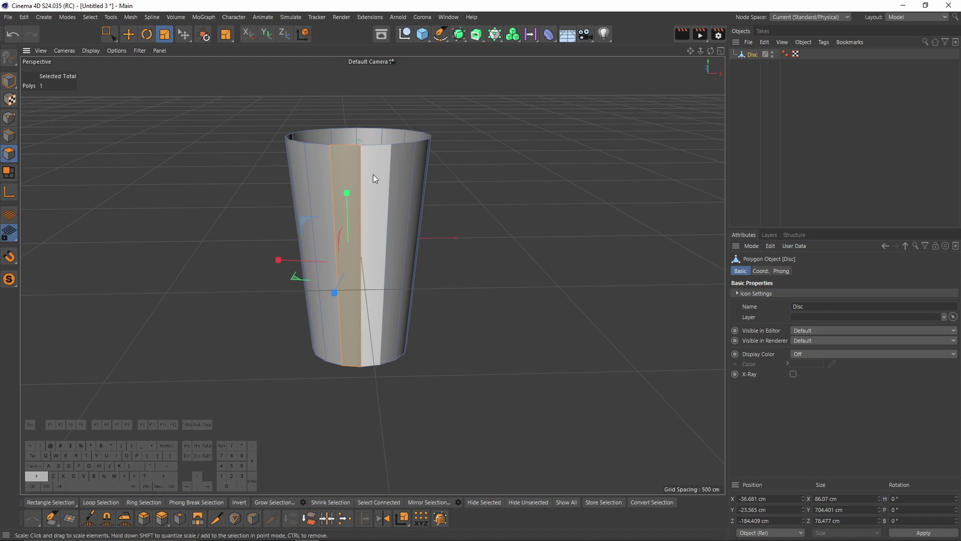
{"action": "left_click", "coordinate": [374, 178], "text": "shift"}
{"action": "left_click_drag", "start_coordinate": [395, 286], "coordinate": [379, 220], "text": "alt"}
{"action": "scroll", "coordinate": [379, 220], "scroll_direction": "up", "scroll_amount": 2, "text": "alt"}
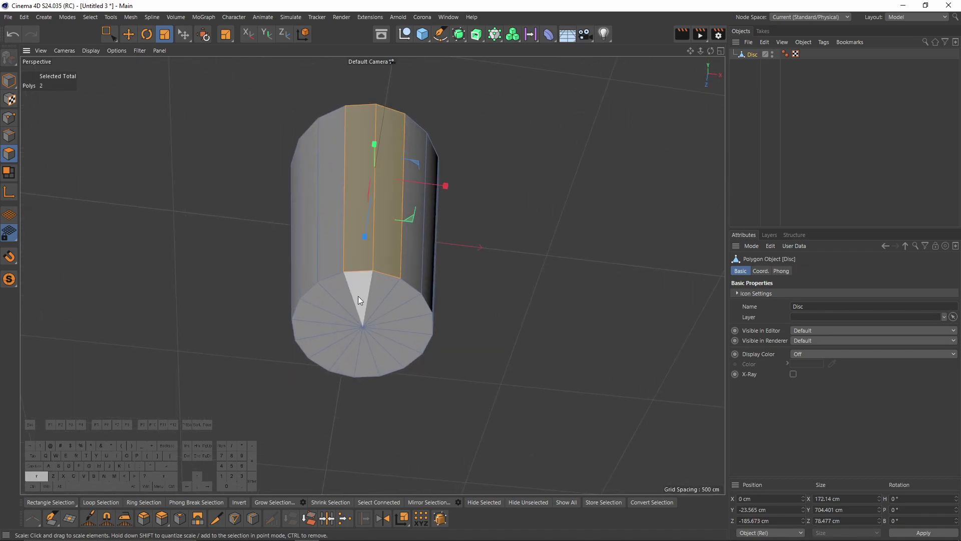
{"action": "left_click", "coordinate": [359, 296], "text": "shift"}
{"action": "left_click", "coordinate": [380, 292], "text": "shift"}
{"action": "left_click_drag", "start_coordinate": [383, 164], "coordinate": [396, 314], "text": "alt"}
{"action": "scroll", "coordinate": [393, 315], "scroll_direction": "up", "scroll_amount": 2, "text": "alt"}
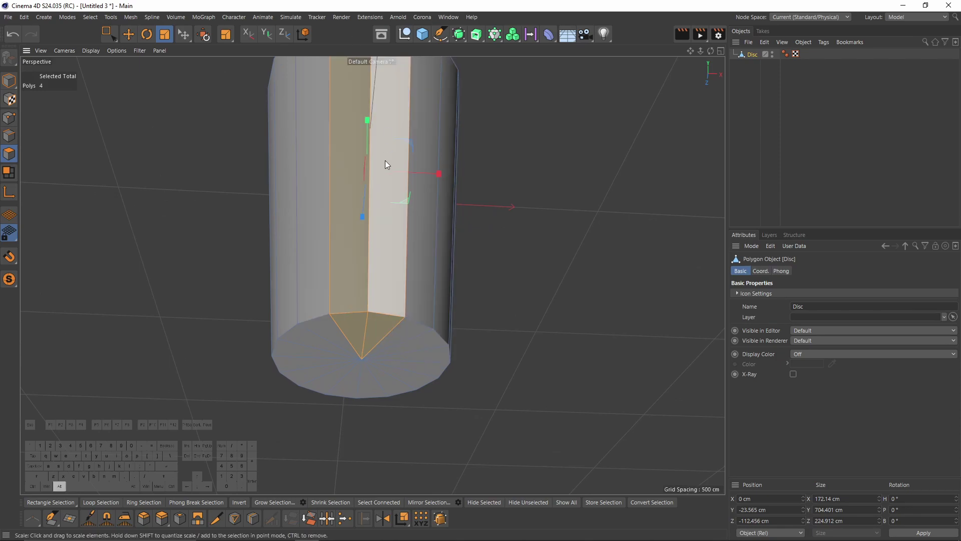
{"action": "left_click_drag", "start_coordinate": [386, 160], "coordinate": [364, 276], "text": "alt"}
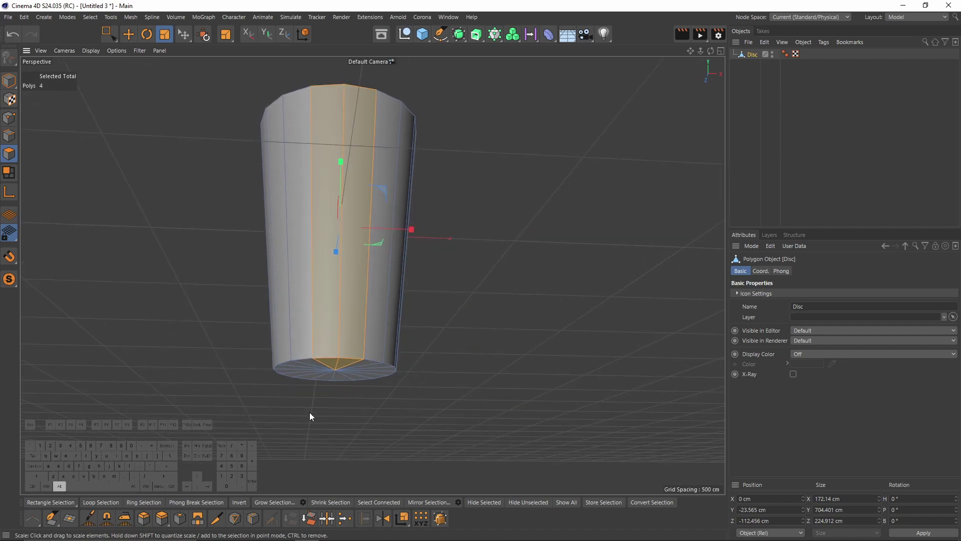
{"action": "left_click", "coordinate": [236, 502]}
{"action": "key", "text": "Delete"}
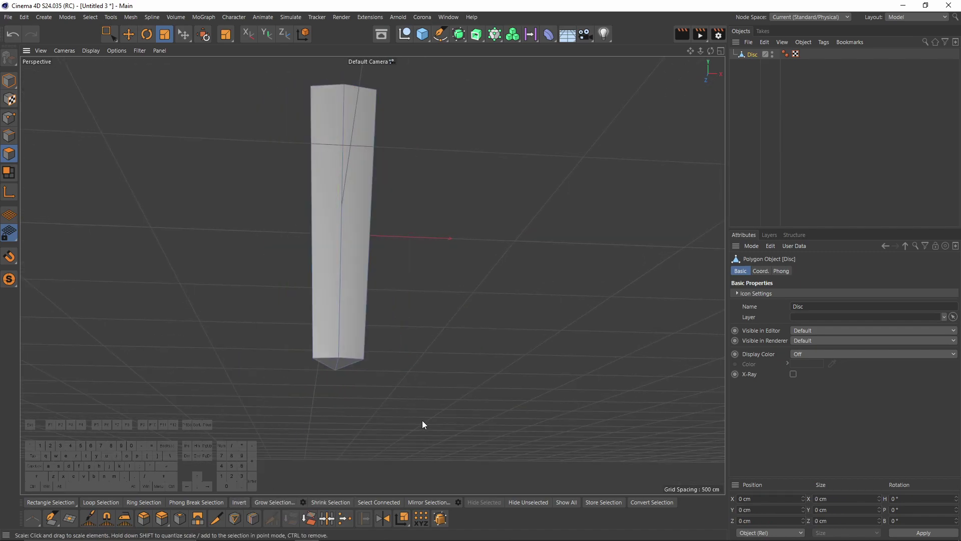
Step: Add a Cloner as parent of the remaining disc segment, using Radial mode with a count of 8
{"action": "left_click_drag", "start_coordinate": [392, 200], "coordinate": [416, 269], "text": "alt"}
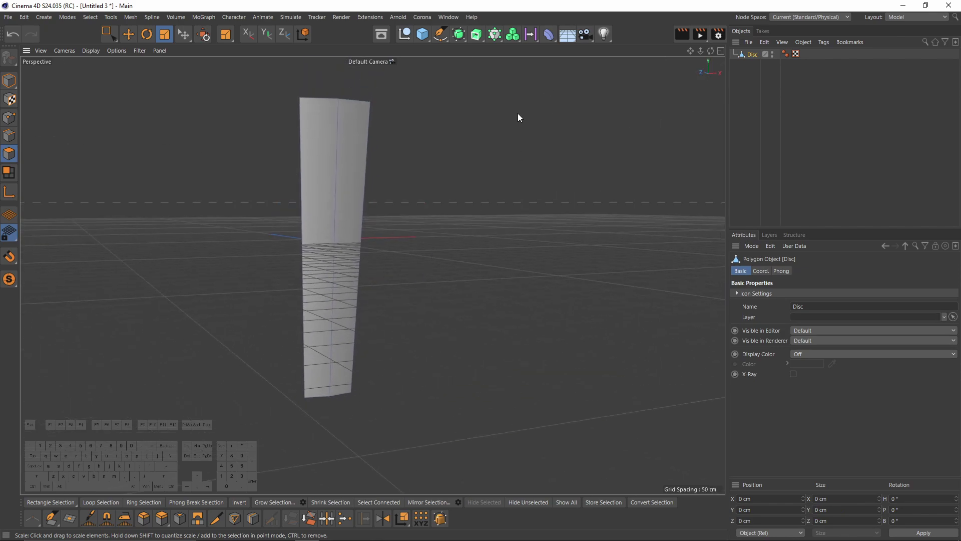
{"action": "left_click", "coordinate": [497, 34]}
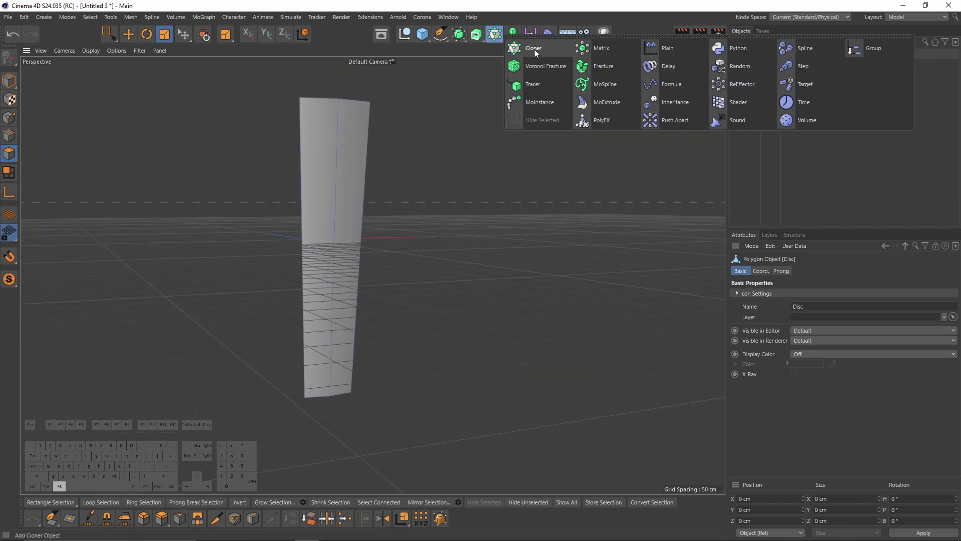
{"action": "left_click", "coordinate": [533, 49]}
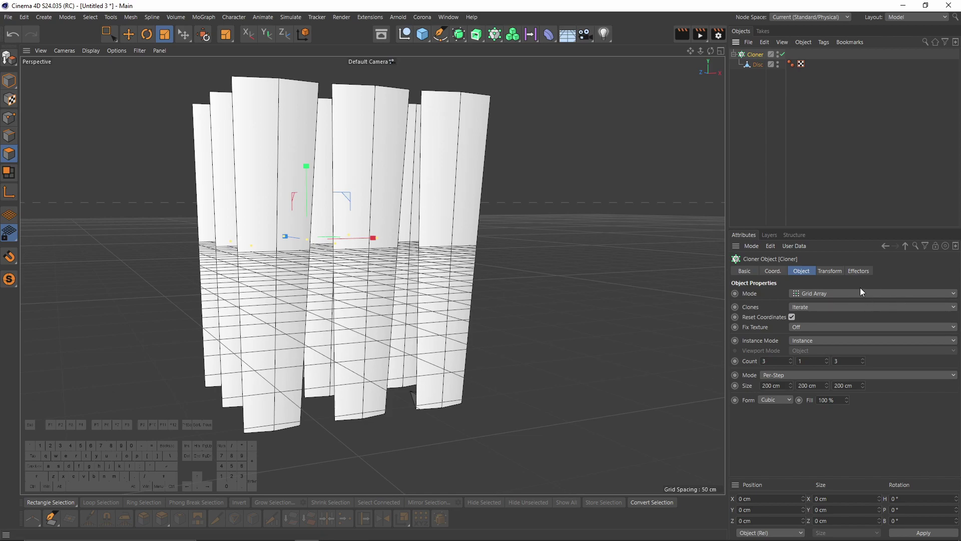
{"action": "left_click", "coordinate": [846, 292]}
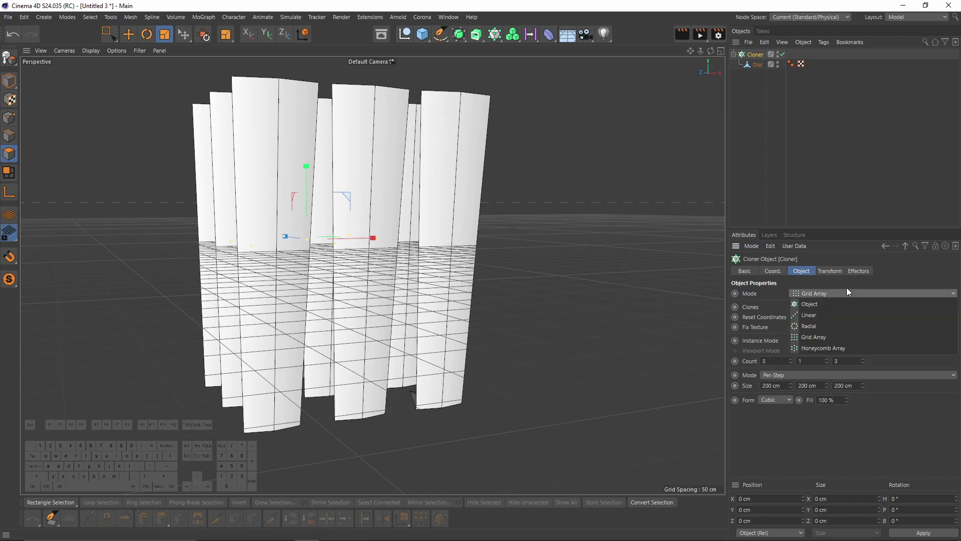
{"action": "left_click", "coordinate": [827, 327]}
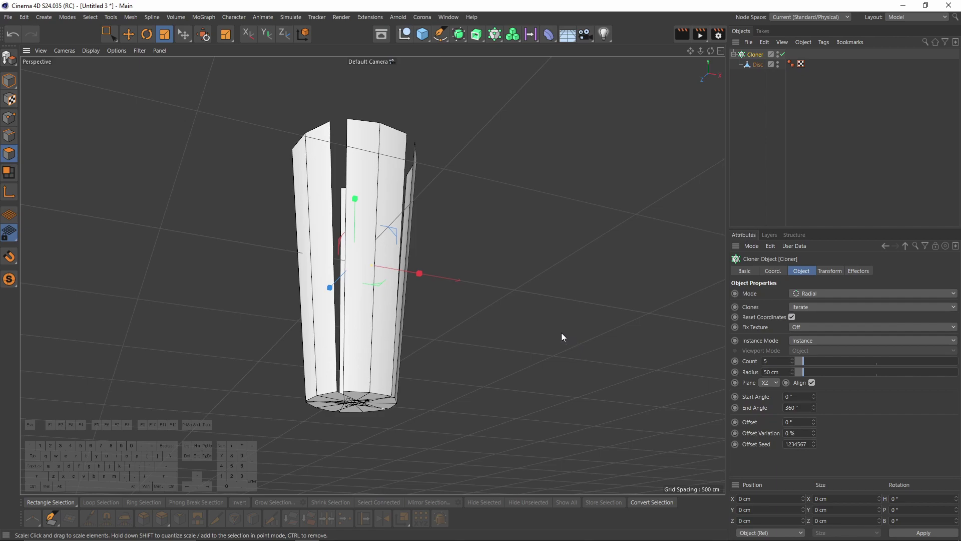
{"action": "left_click", "coordinate": [791, 358]}
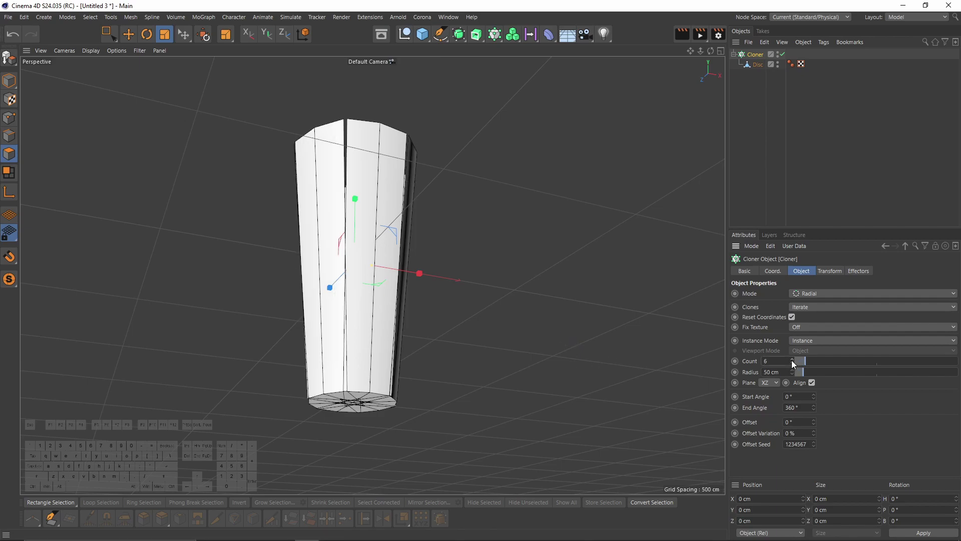
{"action": "left_click", "coordinate": [792, 359]}
{"action": "left_click", "coordinate": [792, 359]}
{"action": "left_click_drag", "start_coordinate": [463, 283], "coordinate": [481, 260], "text": "alt"}
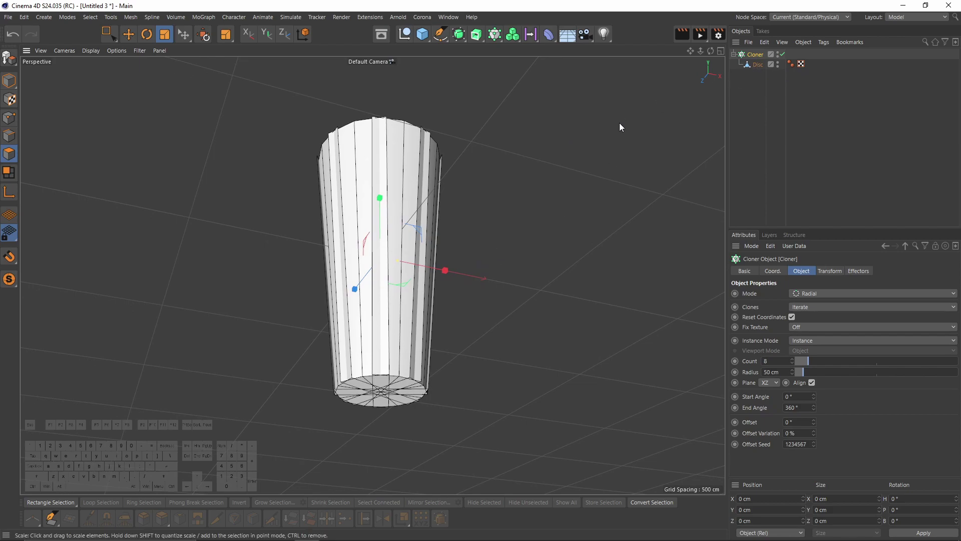
Step: Disable the Cloner and select the two side polygons of the disc segment
{"action": "left_click", "coordinate": [782, 54]}
{"action": "left_click", "coordinate": [757, 65]}
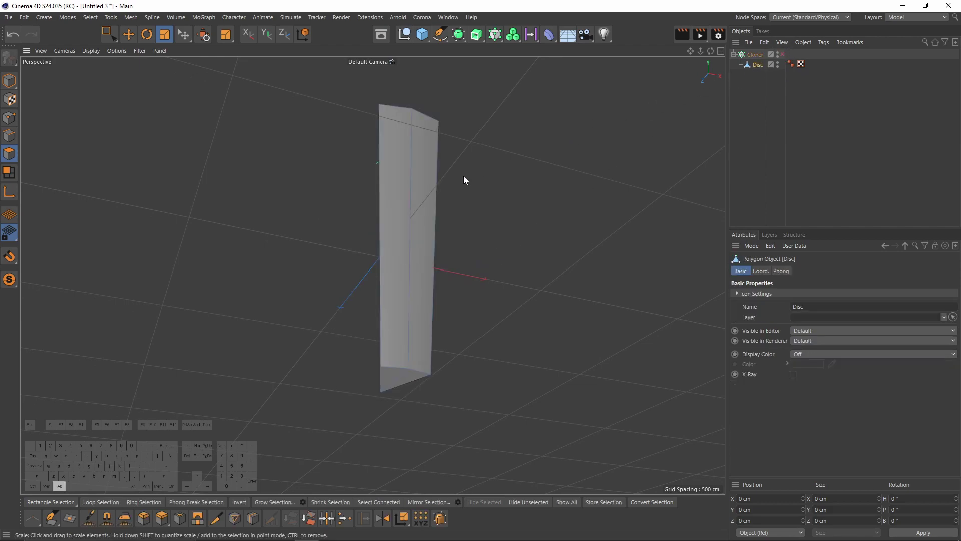
{"action": "left_click", "coordinate": [391, 189]}
{"action": "left_click", "coordinate": [420, 185], "text": "shift"}
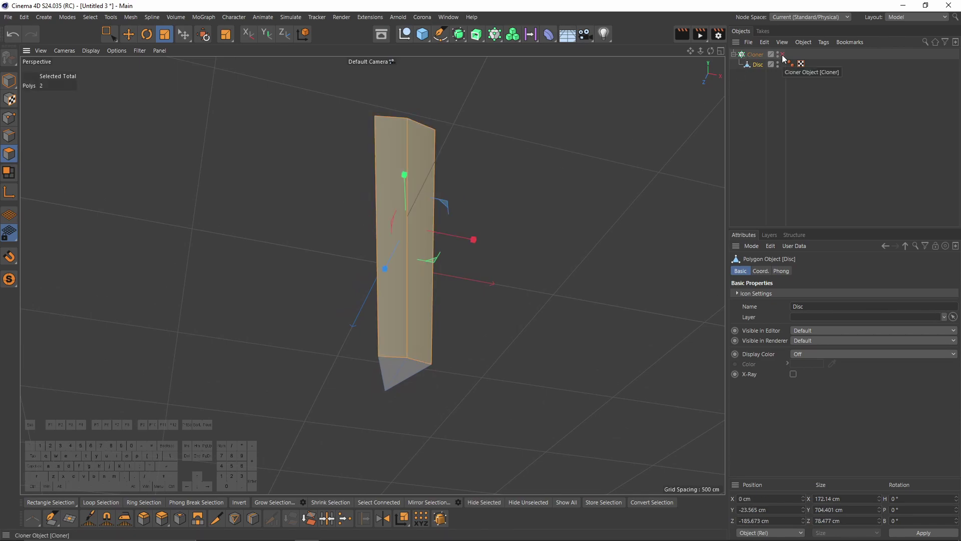
Step: Re-enable the Cloner and set its radius to 0 cm so the segments meet in a closed glass
{"action": "left_click", "coordinate": [783, 55]}
{"action": "left_click", "coordinate": [756, 54]}
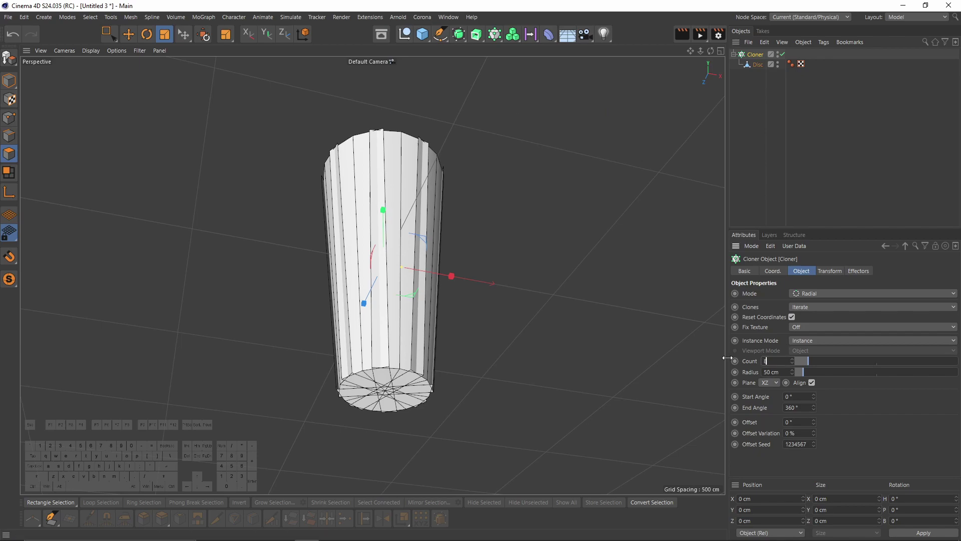
{"action": "key", "text": "Return"}
{"action": "left_click_drag", "start_coordinate": [802, 373], "coordinate": [786, 374]}
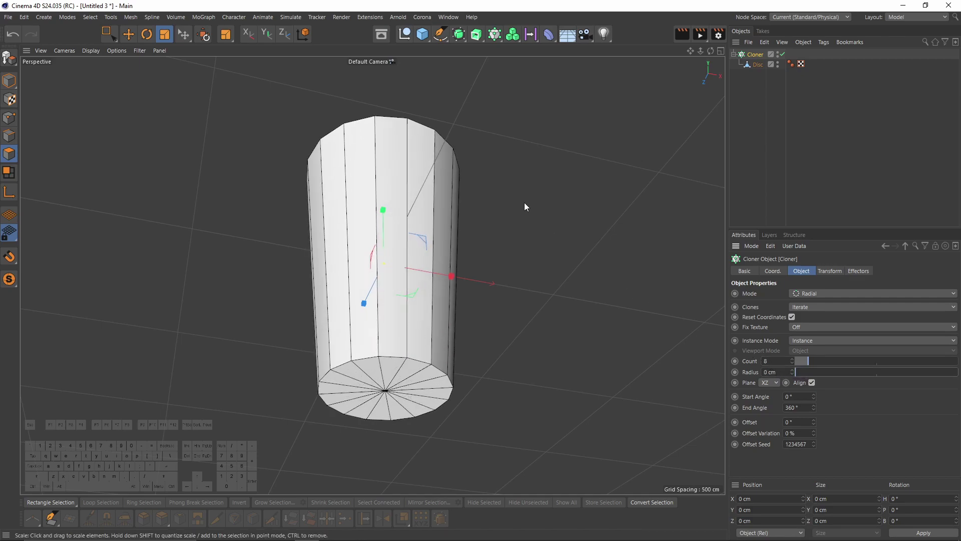
Step: Add a Subdivision Surface and place the Cloner inside it as its child
{"action": "left_click_drag", "start_coordinate": [524, 202], "coordinate": [470, 242], "text": "alt"}
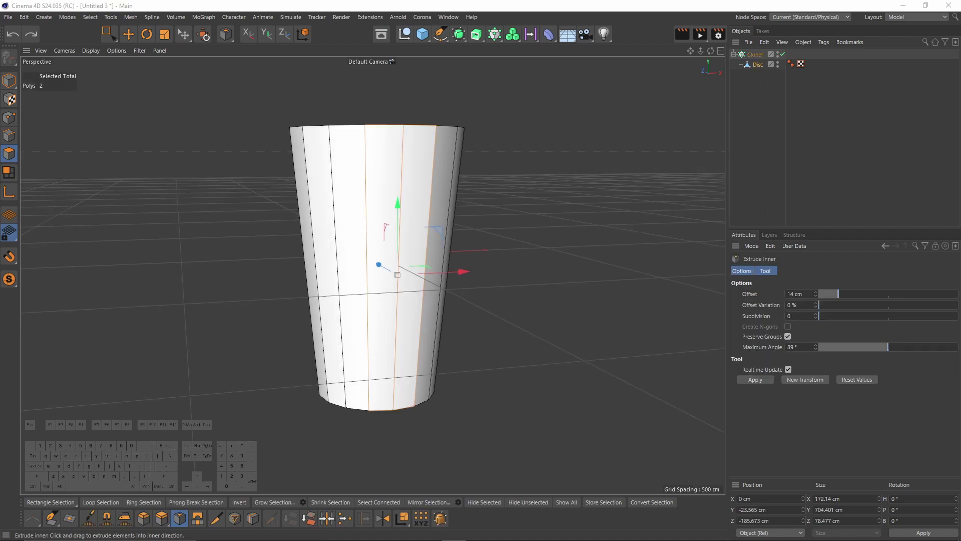
{"action": "left_click", "coordinate": [752, 55]}
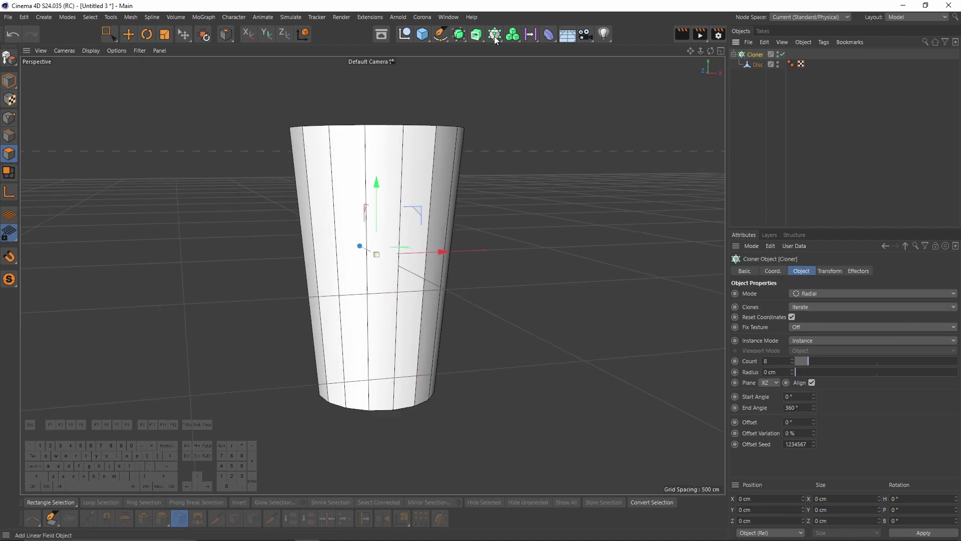
{"action": "left_click_drag", "start_coordinate": [447, 103], "coordinate": [459, 110], "text": "alt"}
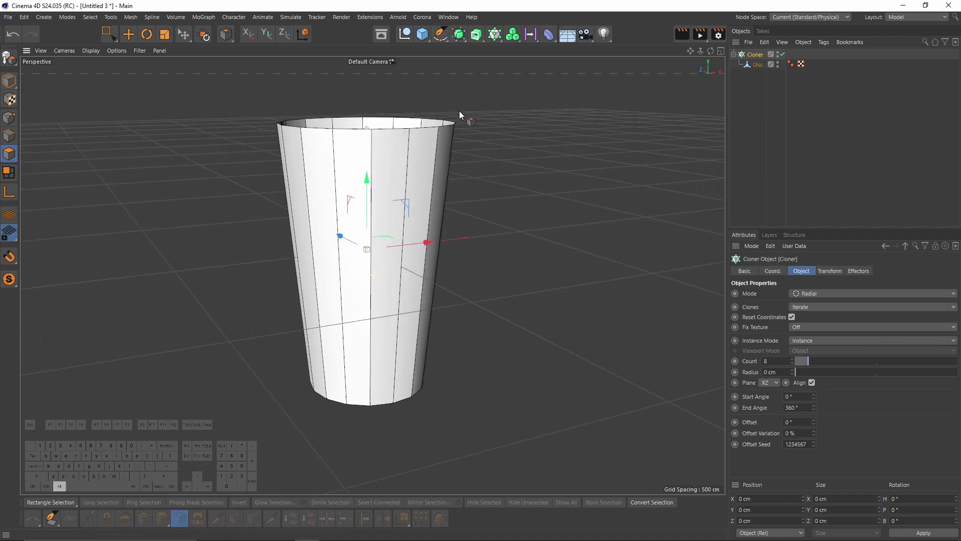
{"action": "left_click", "coordinate": [459, 39]}
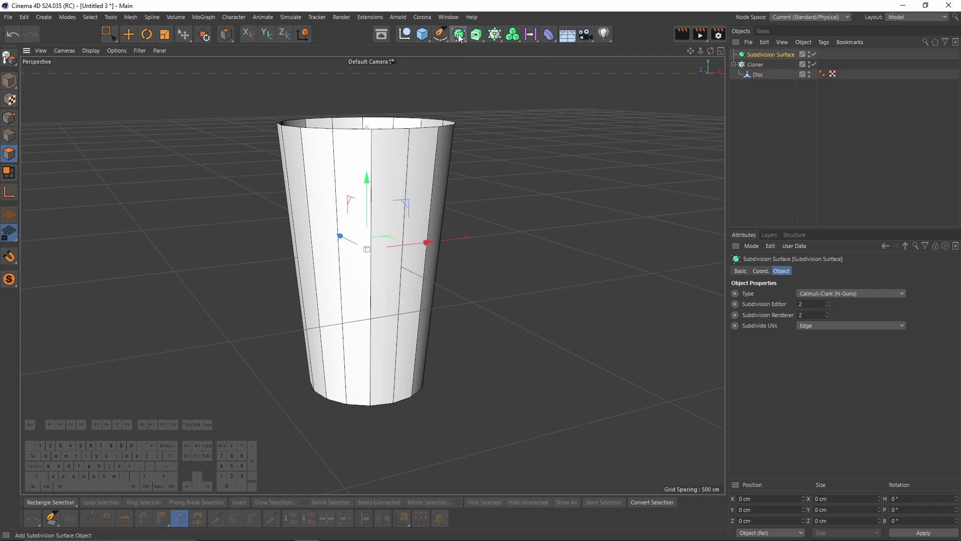
{"action": "left_click_drag", "start_coordinate": [761, 64], "coordinate": [762, 54]}
{"action": "mouse_move", "coordinate": [474, 175]}
{"action": "left_mouse_down", "text": "alt"}
{"action": "mouse_move", "coordinate": [470, 95]}
{"action": "mouse_move", "coordinate": [501, 223]}
{"action": "mouse_move", "coordinate": [488, 234]}
{"action": "mouse_move", "coordinate": [421, 177]}
{"action": "mouse_move", "coordinate": [448, 164]}
{"action": "mouse_move", "coordinate": [485, 166]}
{"action": "left_mouse_up", "text": "alt"}
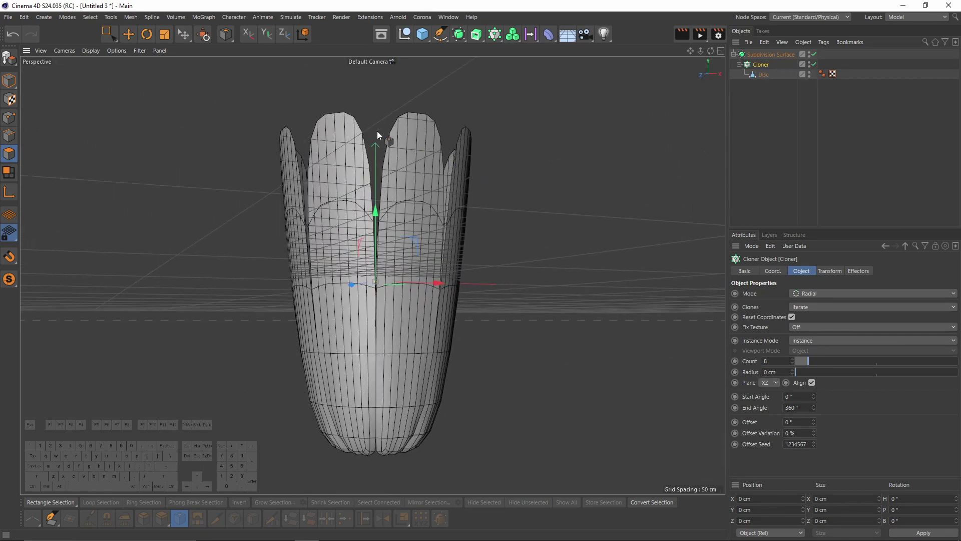
{"action": "left_click_drag", "start_coordinate": [377, 134], "coordinate": [389, 155], "text": "alt"}
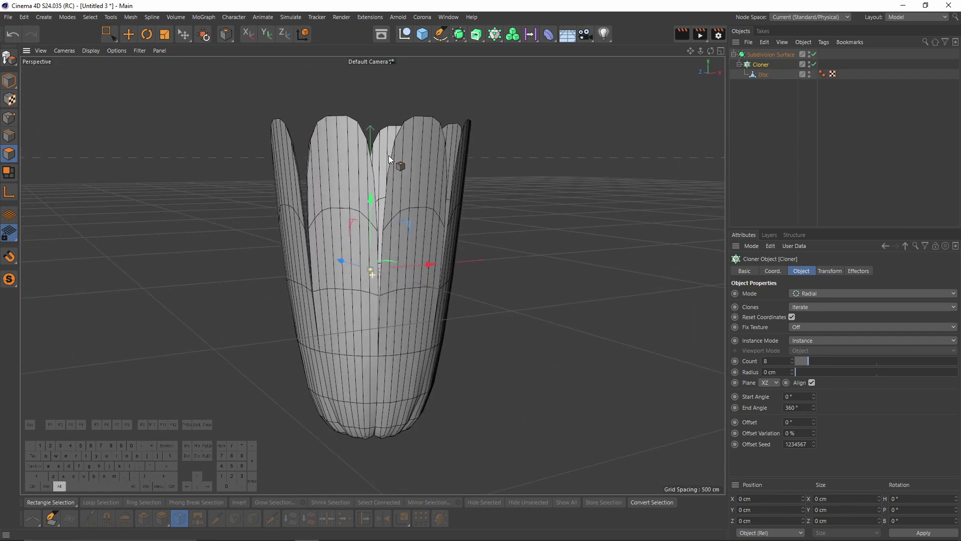
Step: Add a Connect object as parent of the Cloner with the Subdivision Surface disabled, and re-enable the subdivision
{"action": "left_click", "coordinate": [814, 54]}
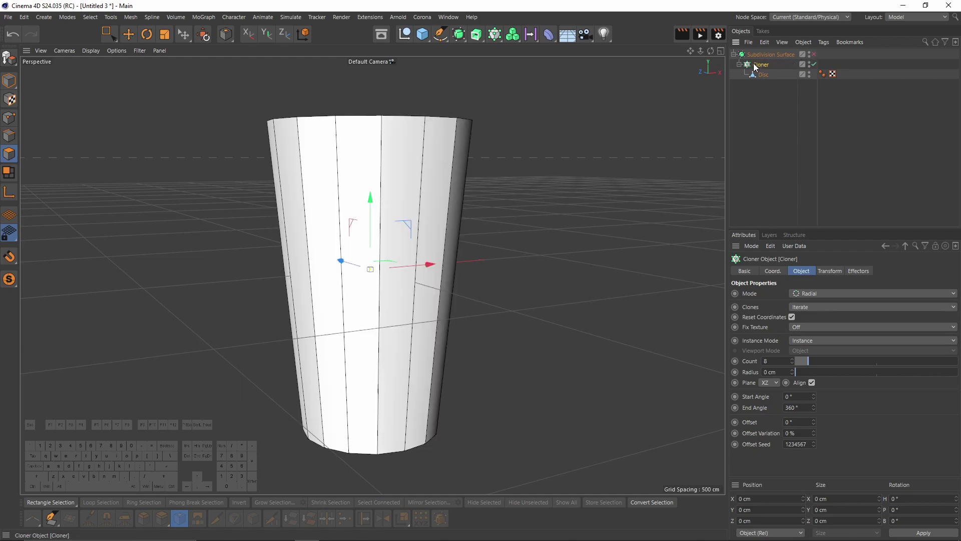
{"action": "left_click", "coordinate": [459, 34]}
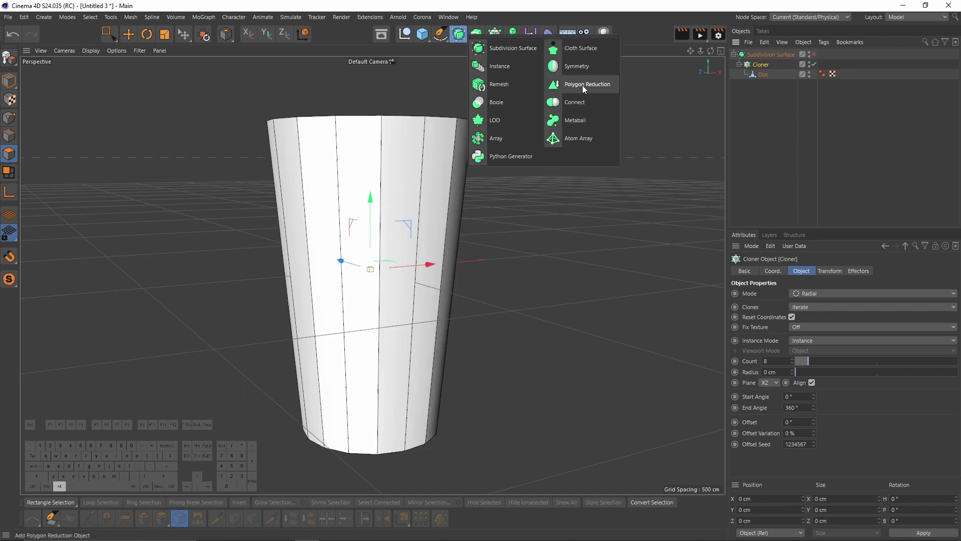
{"action": "left_click", "coordinate": [572, 106], "text": "alt"}
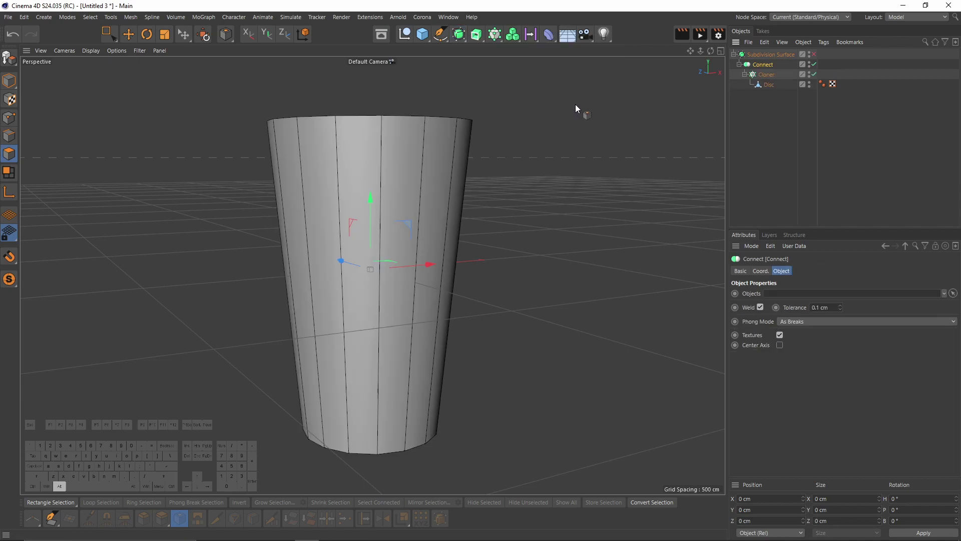
{"action": "left_click_drag", "start_coordinate": [575, 104], "coordinate": [426, 145], "text": "alt"}
{"action": "scroll", "coordinate": [418, 188], "scroll_direction": "up", "scroll_amount": 3}
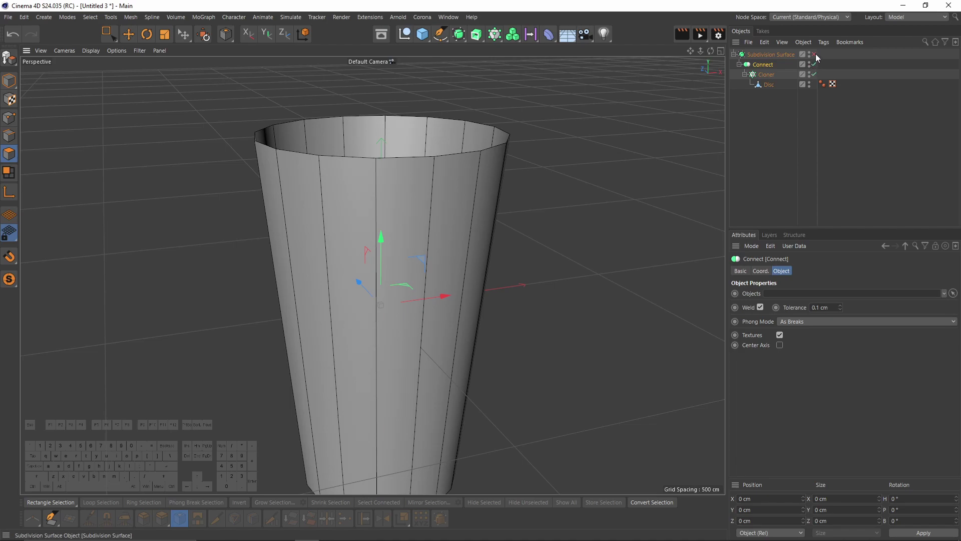
{"action": "left_click", "coordinate": [813, 54]}
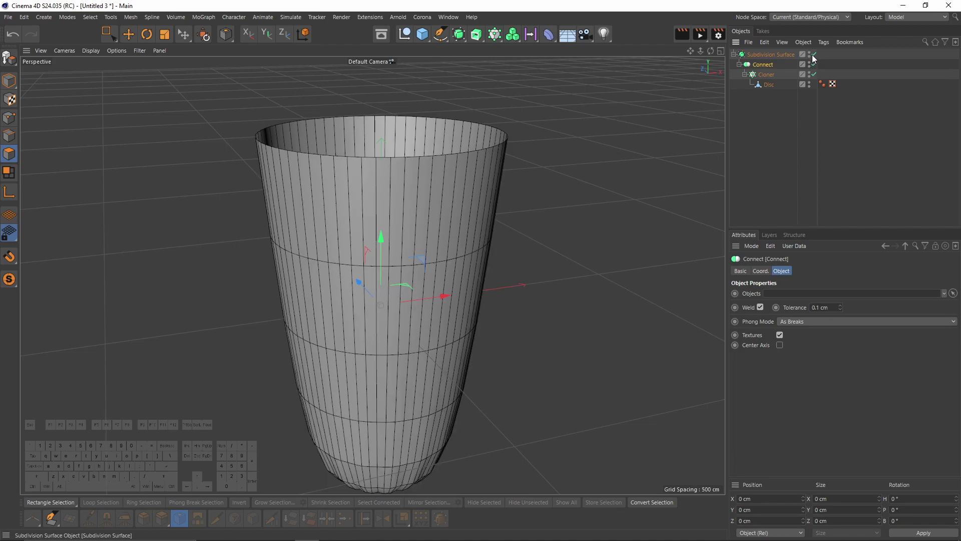
{"action": "scroll", "coordinate": [491, 174], "scroll_direction": "down", "scroll_amount": 2}
{"action": "left_click_drag", "start_coordinate": [491, 174], "coordinate": [443, 160], "text": "alt"}
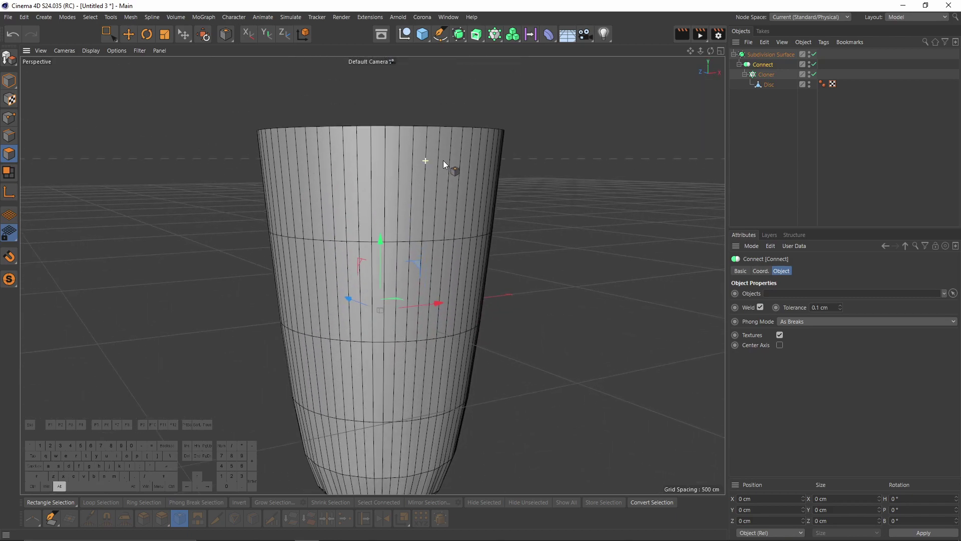
Step: Compare the subdivided glass with the Connect object switched off and back on
{"action": "left_click", "coordinate": [814, 64]}
{"action": "left_click_drag", "start_coordinate": [571, 202], "coordinate": [526, 137], "text": "alt"}
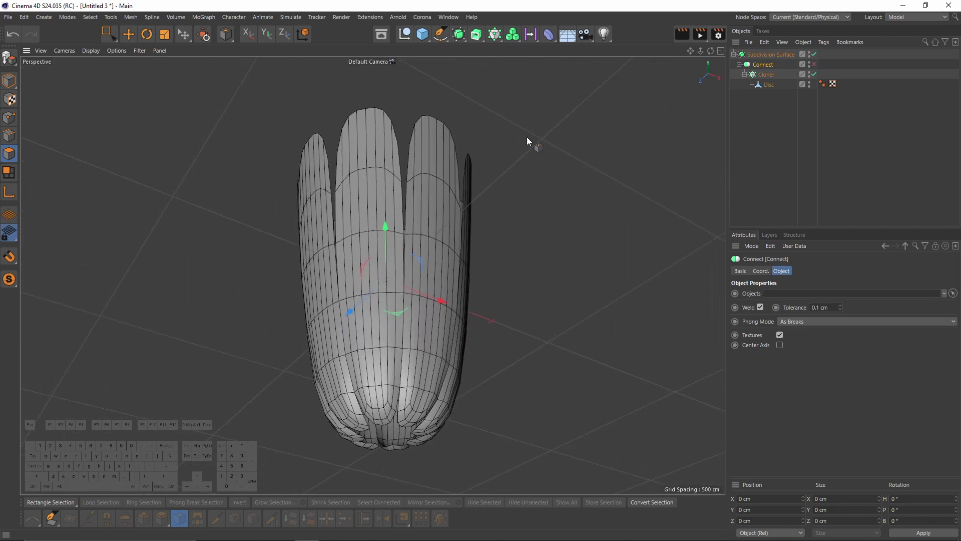
{"action": "left_click", "coordinate": [815, 64]}
Step: Cut an edge loop across the disc segment's side polygons near the base, at about 2% offset (14 cm)
{"action": "left_click", "coordinate": [767, 84]}
{"action": "left_click_drag", "start_coordinate": [611, 154], "coordinate": [536, 250], "text": "alt"}
{"action": "right_click", "coordinate": [536, 251]}
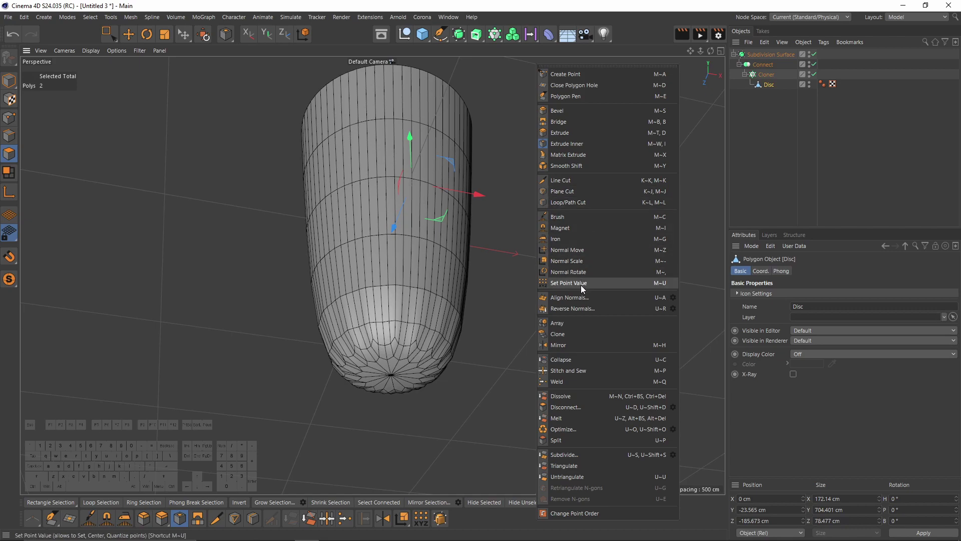
{"action": "left_click", "coordinate": [574, 203]}
{"action": "scroll", "coordinate": [446, 301], "scroll_direction": "up", "scroll_amount": 3}
{"action": "left_click_drag", "start_coordinate": [445, 311], "coordinate": [509, 301], "text": "alt"}
{"action": "right_click_drag", "start_coordinate": [508, 302], "coordinate": [494, 299], "text": "alt"}
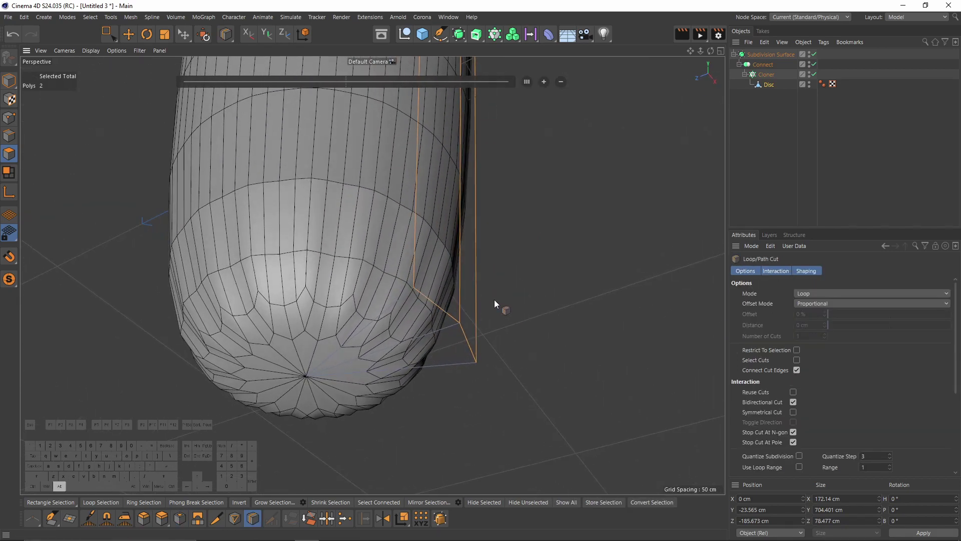
{"action": "left_click", "coordinate": [413, 274]}
{"action": "right_click_drag", "start_coordinate": [413, 272], "coordinate": [373, 274], "text": "alt"}
{"action": "left_click_drag", "start_coordinate": [374, 274], "coordinate": [415, 269], "text": "alt"}
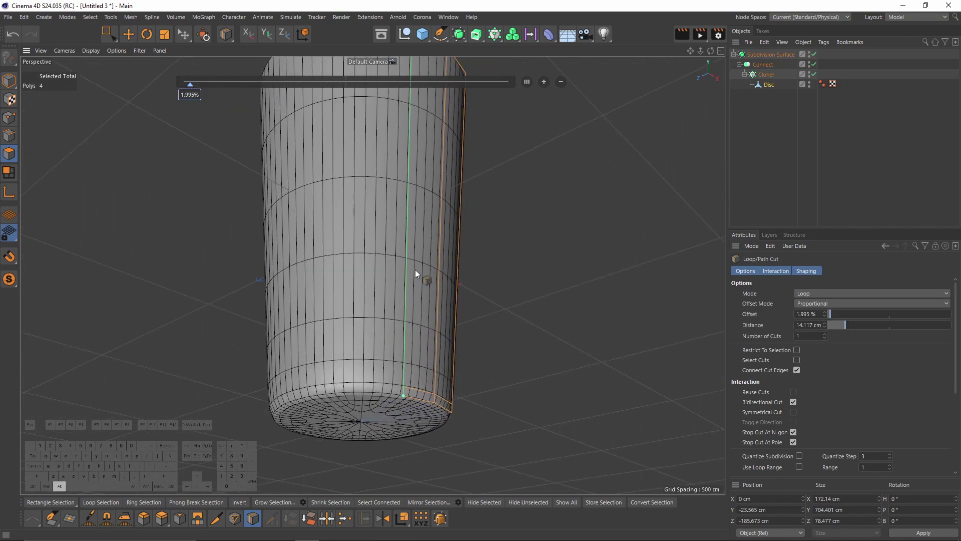
Step: Cut a second edge loop across the disc segment at about 32% offset, aligned with the facet tops in the front reference photo
{"action": "right_click_drag", "start_coordinate": [415, 270], "coordinate": [407, 255], "text": "alt"}
{"action": "left_click_drag", "start_coordinate": [406, 254], "coordinate": [436, 270], "text": "alt"}
{"action": "middle_click", "coordinate": [442, 256]}
{"action": "middle_click", "coordinate": [600, 341]}
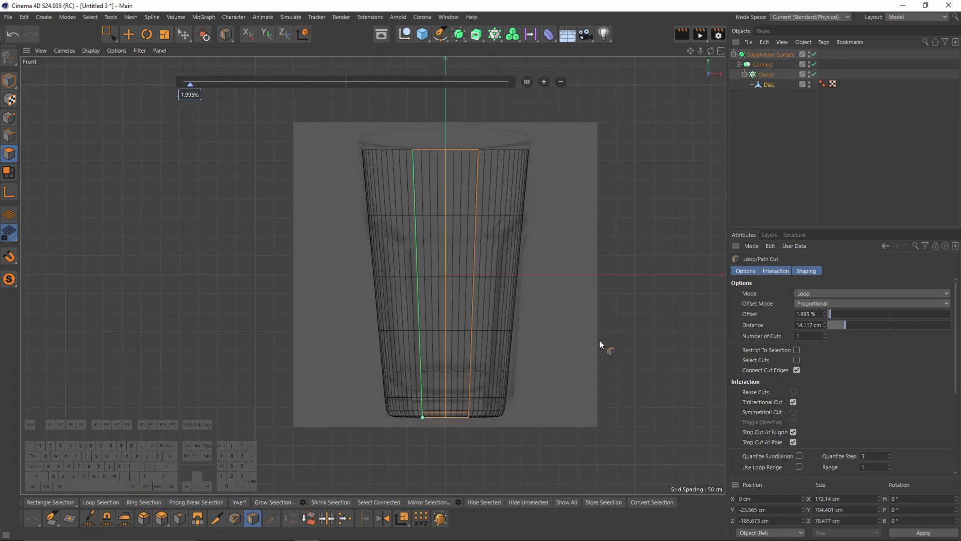
{"action": "scroll", "coordinate": [501, 251], "scroll_direction": "up", "scroll_amount": 3}
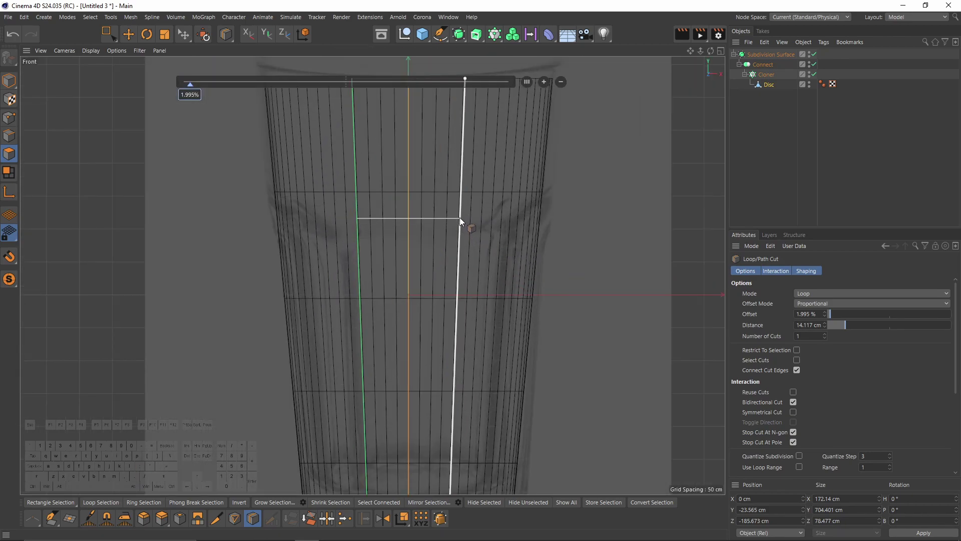
{"action": "left_click", "coordinate": [461, 224]}
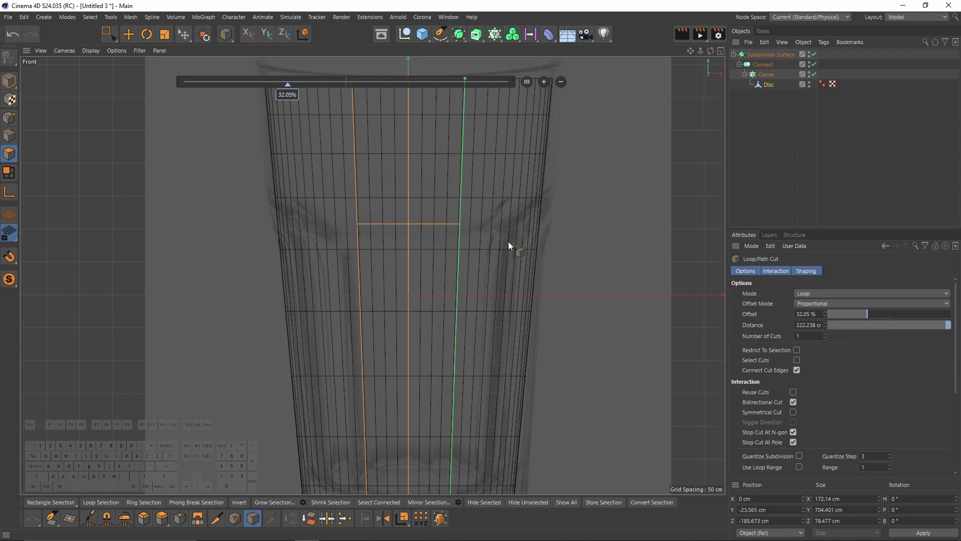
Step: Slide the middle point of the new edge loop upward so the facet's upper edge forms a peak
{"action": "middle_click", "coordinate": [508, 241]}
{"action": "middle_click", "coordinate": [292, 181]}
{"action": "left_click", "coordinate": [9, 118]}
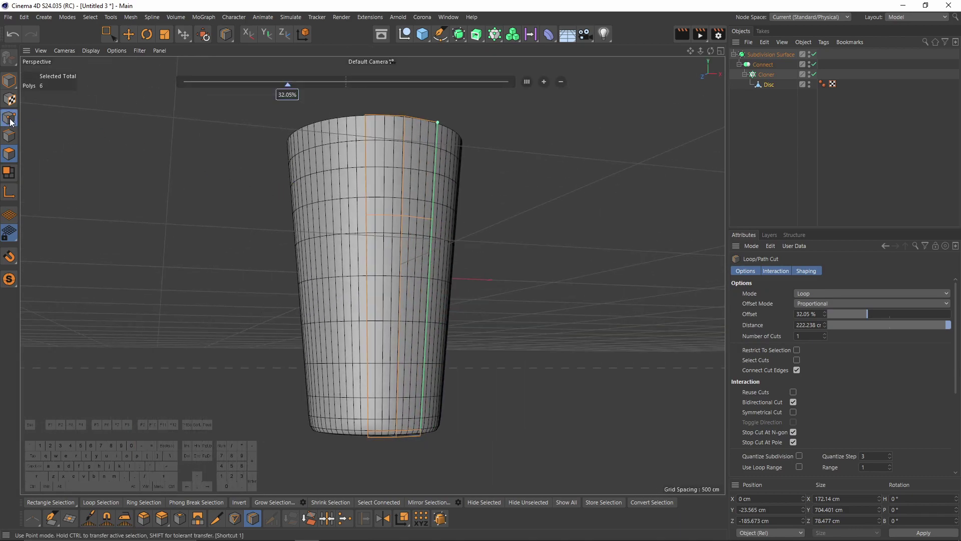
{"action": "scroll", "coordinate": [403, 215], "scroll_direction": "up", "scroll_amount": 5}
{"action": "right_click", "coordinate": [424, 186]}
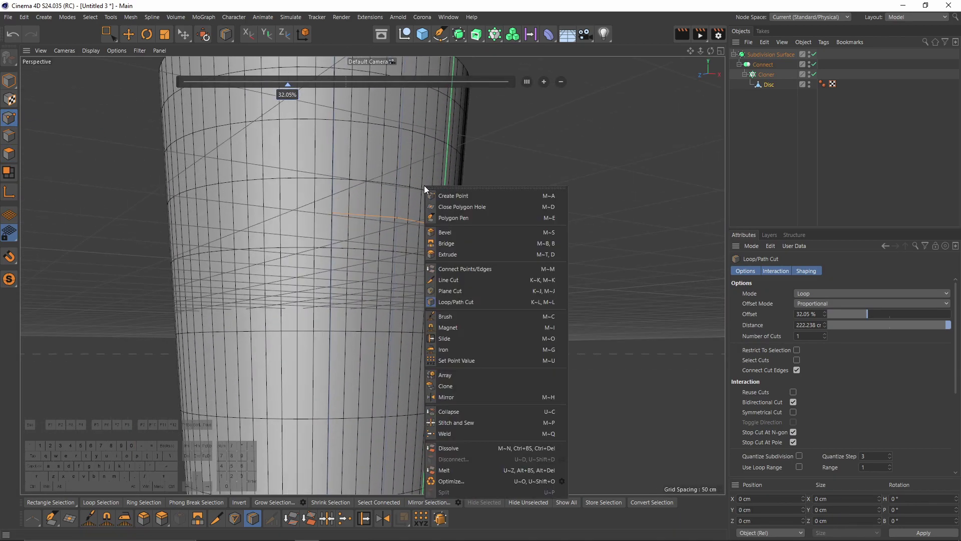
{"action": "left_click", "coordinate": [450, 338]}
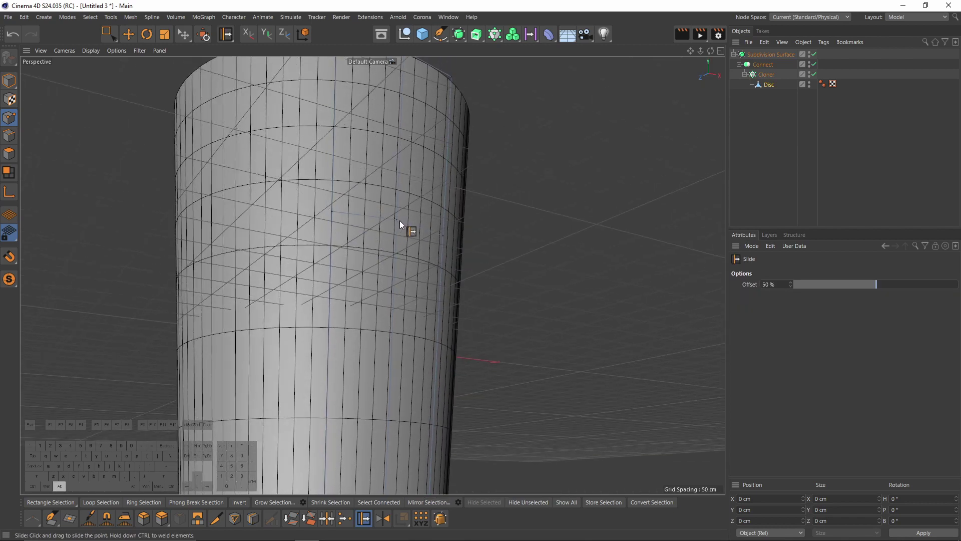
{"action": "mouse_move", "coordinate": [396, 223]}
{"action": "left_mouse_down"}
{"action": "mouse_move", "coordinate": [398, 197]}
{"action": "mouse_move", "coordinate": [371, 203]}
{"action": "mouse_move", "coordinate": [393, 195]}
{"action": "mouse_move", "coordinate": [406, 232]}
{"action": "mouse_move", "coordinate": [260, 187]}
{"action": "left_mouse_up"}
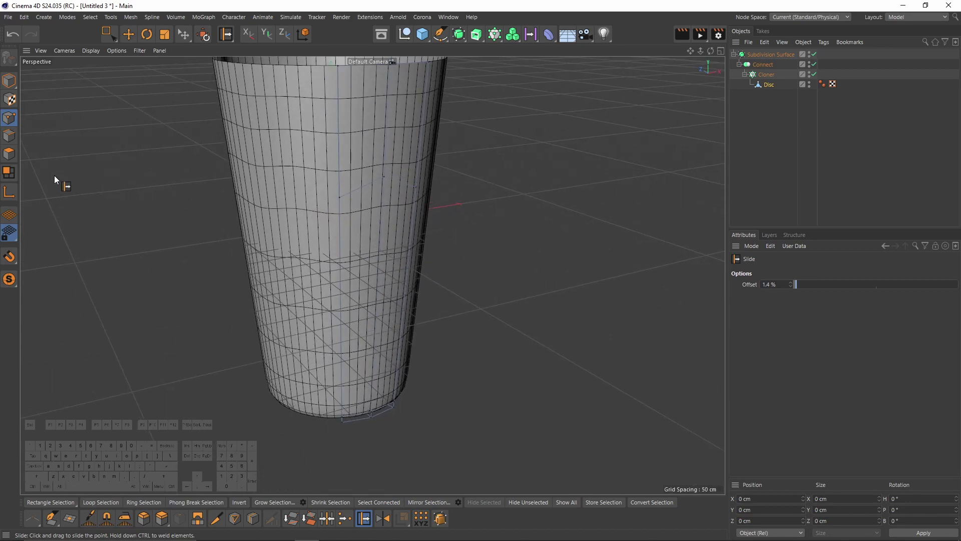
Step: Select the two tall facet polygons below the peaked edge and turn off Isoline Editing in the perspective view
{"action": "left_click", "coordinate": [9, 154]}
{"action": "key", "text": "e"}
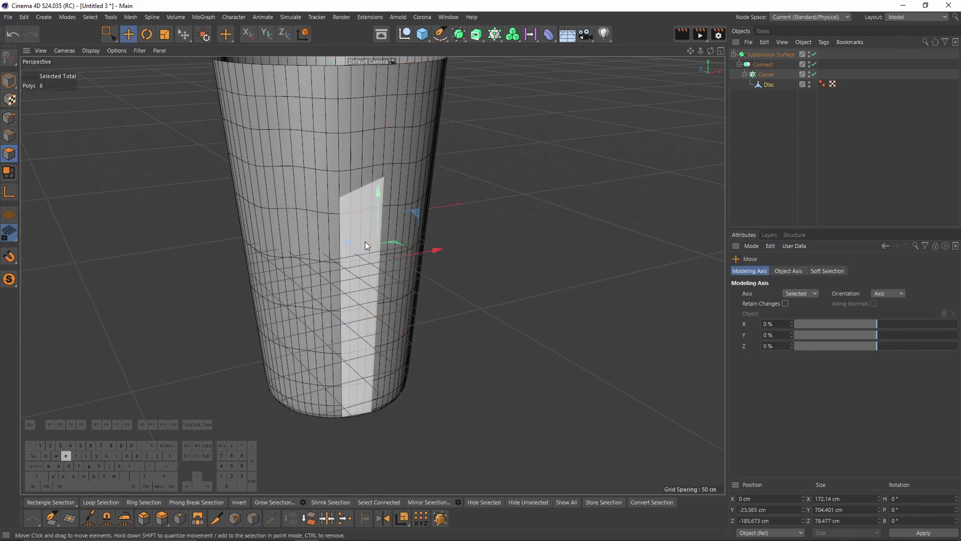
{"action": "left_click", "coordinate": [365, 242]}
{"action": "left_click", "coordinate": [391, 232], "text": "shift"}
{"action": "left_click_drag", "start_coordinate": [373, 221], "coordinate": [378, 199], "text": "alt"}
{"action": "left_click", "coordinate": [369, 215]}
{"action": "left_click", "coordinate": [397, 209], "text": "shift"}
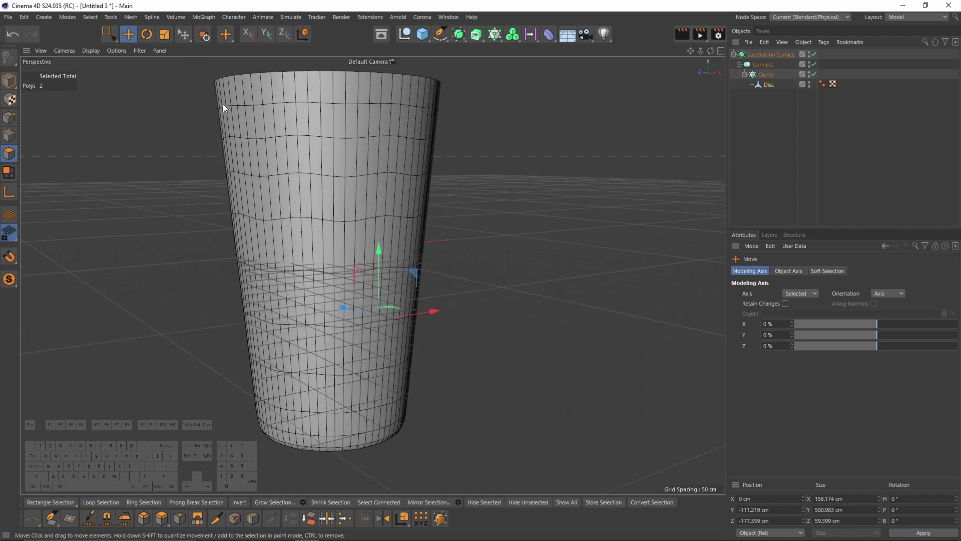
{"action": "left_click", "coordinate": [121, 52]}
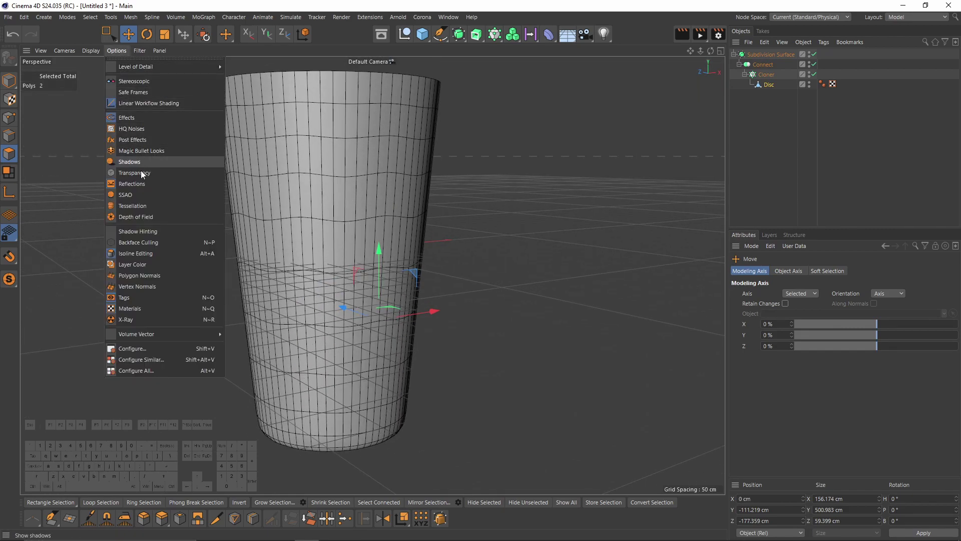
{"action": "left_click", "coordinate": [137, 254]}
Step: Add the segment's base-rim and bottom polygons to the facet selection and inset all six with Extrude Inner by 8.2 cm
{"action": "mouse_move", "coordinate": [371, 231]}
{"action": "left_mouse_down", "text": "alt"}
{"action": "mouse_move", "coordinate": [384, 232]}
{"action": "mouse_move", "coordinate": [359, 215]}
{"action": "mouse_move", "coordinate": [378, 240]}
{"action": "left_mouse_up", "text": "alt"}
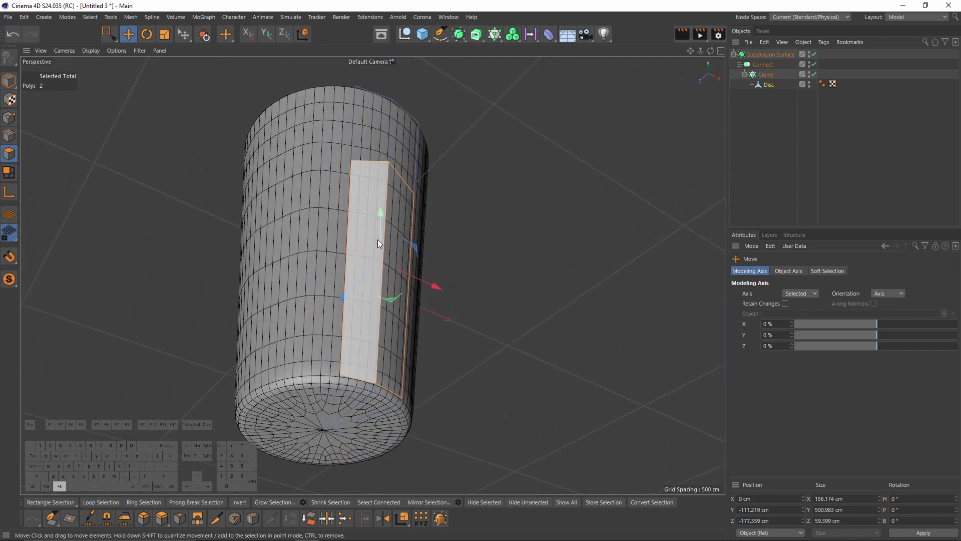
{"action": "left_click", "coordinate": [376, 395], "text": "shift"}
{"action": "left_click", "coordinate": [380, 391], "text": "shift"}
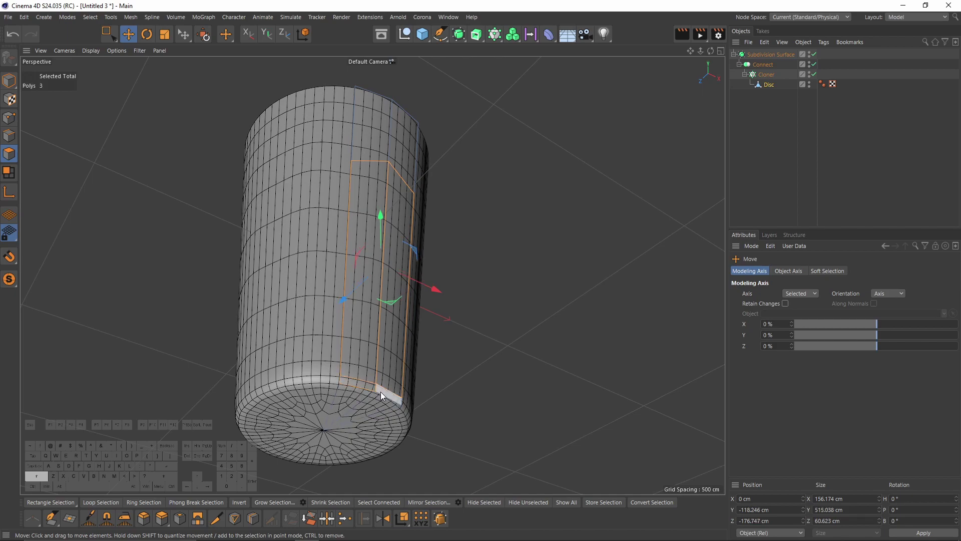
{"action": "left_click", "coordinate": [379, 400], "text": "shift"}
{"action": "left_click", "coordinate": [357, 397], "text": "shift"}
{"action": "left_click_drag", "start_coordinate": [460, 184], "coordinate": [480, 173], "text": "alt"}
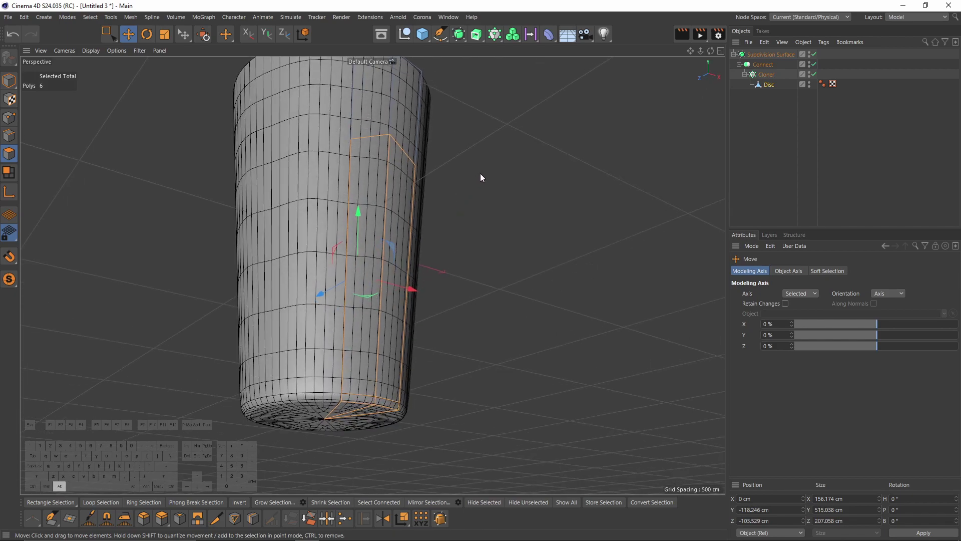
{"action": "right_click", "coordinate": [498, 160]}
{"action": "left_click", "coordinate": [532, 144]}
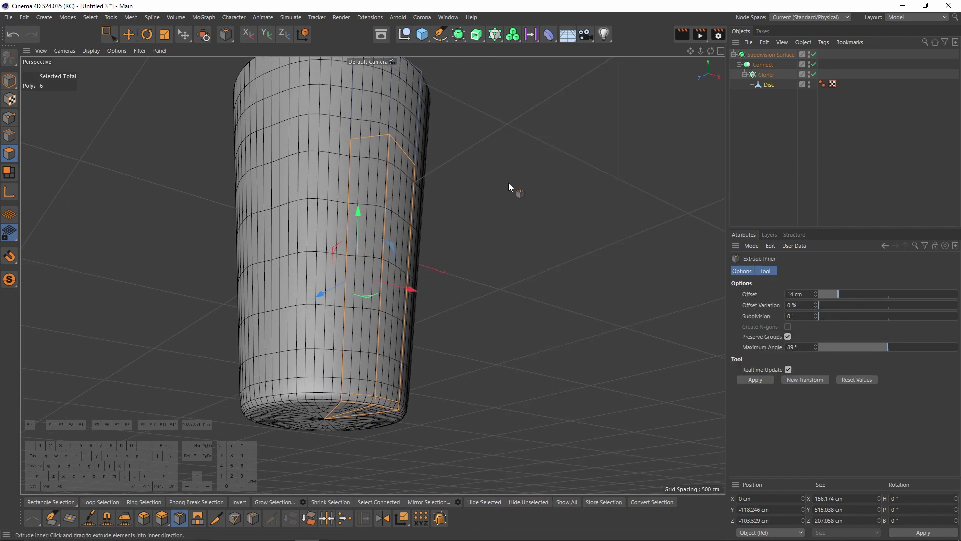
{"action": "left_click_drag", "start_coordinate": [548, 245], "coordinate": [408, 372]}
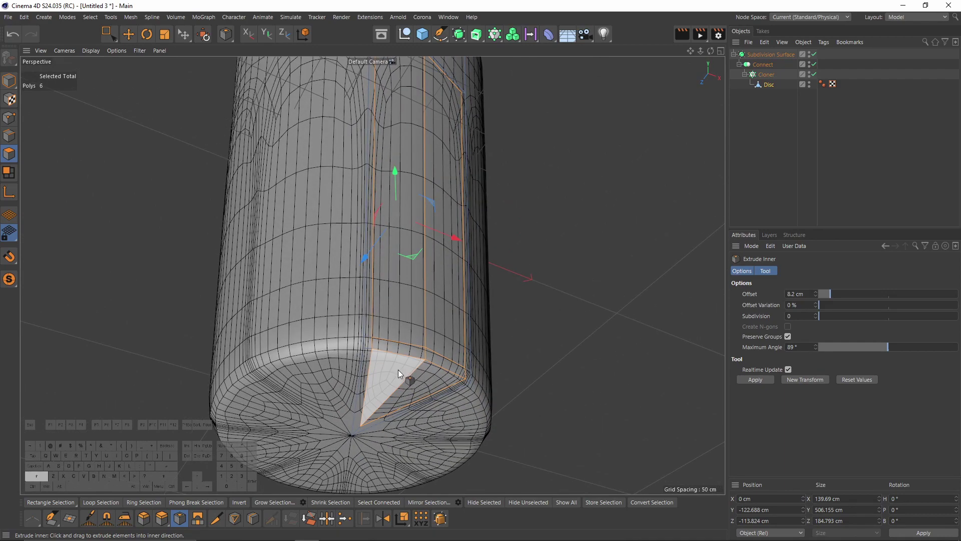
Step: Deselect the two bottom triangles and push the remaining facet polygons inward with Normal Move by -5 cm
{"action": "left_click", "coordinate": [398, 370], "text": "shift"}
{"action": "left_click", "coordinate": [419, 380], "text": "shift"}
{"action": "left_click_drag", "start_coordinate": [460, 389], "coordinate": [518, 294], "text": "alt"}
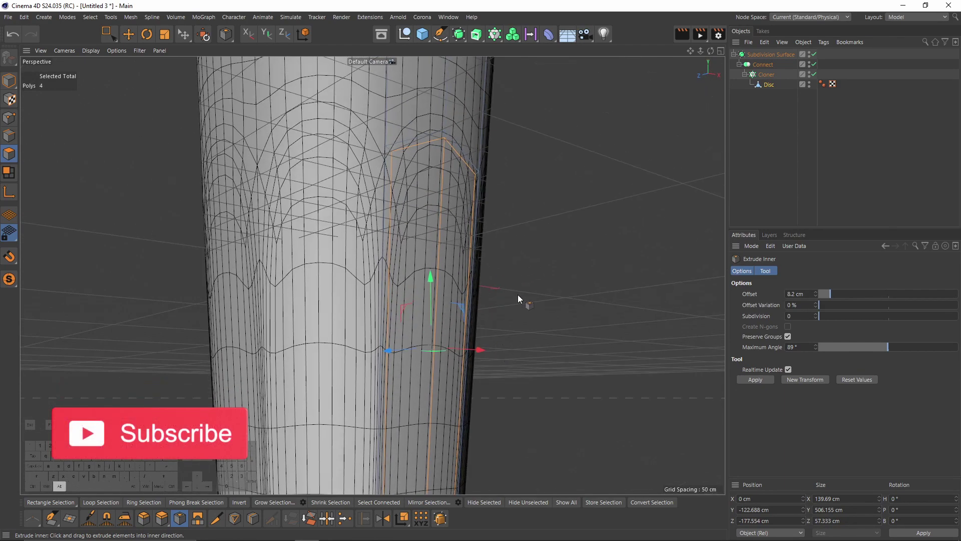
{"action": "right_click", "coordinate": [548, 227]}
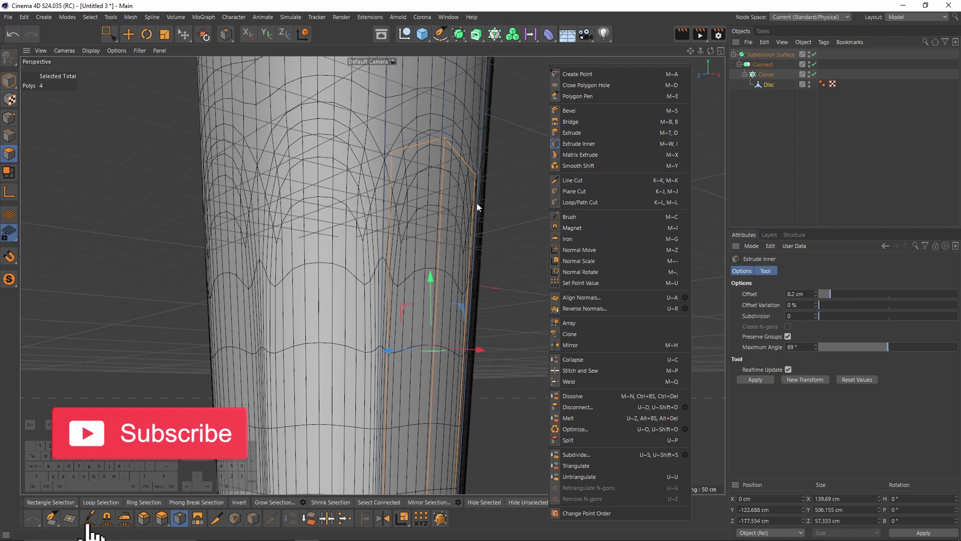
{"action": "left_click", "coordinate": [520, 214]}
{"action": "right_click", "coordinate": [521, 213]}
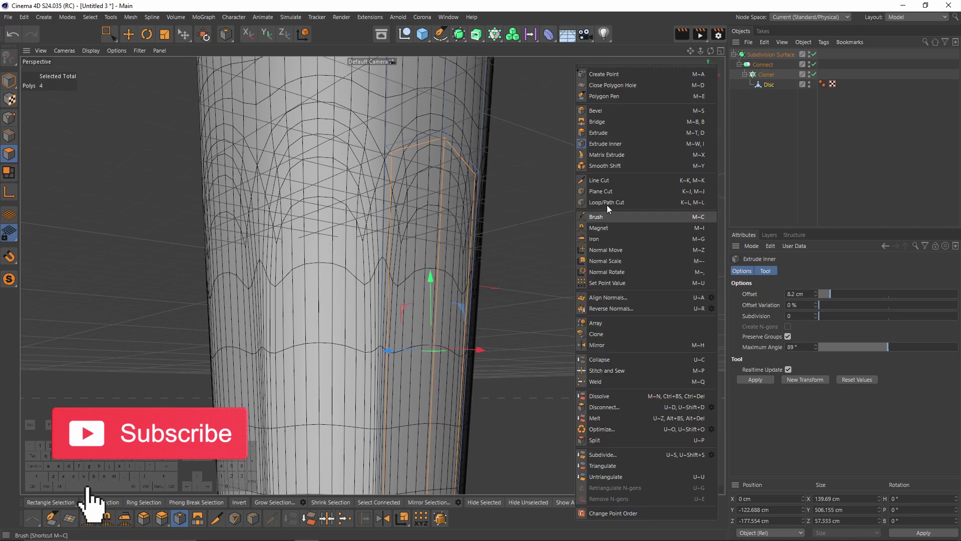
{"action": "left_click", "coordinate": [615, 251]}
{"action": "left_click_drag", "start_coordinate": [542, 253], "coordinate": [472, 192], "text": "alt"}
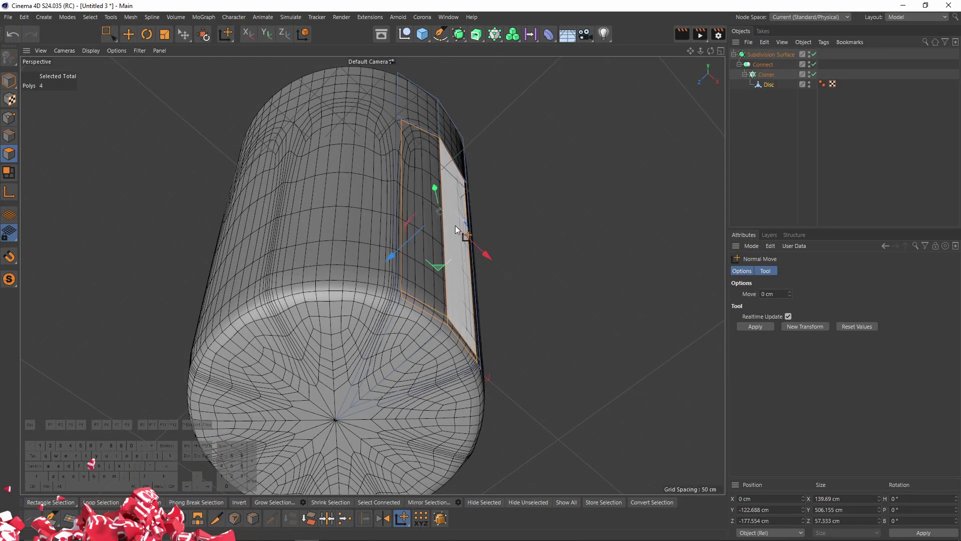
{"action": "scroll", "coordinate": [464, 218], "scroll_direction": "up", "scroll_amount": 3}
{"action": "left_click_drag", "start_coordinate": [554, 281], "coordinate": [504, 280]}
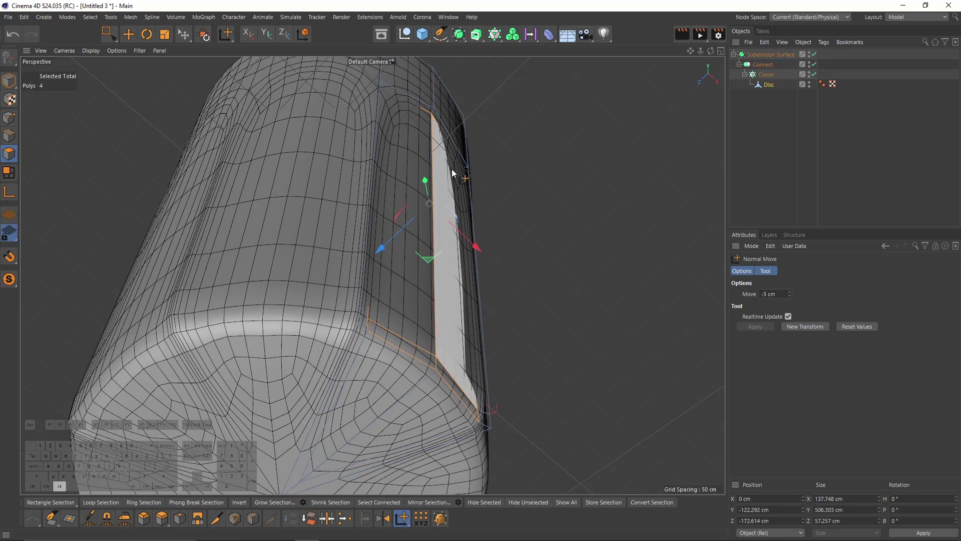
Step: Hide the workplane in the perspective view and set its display to Gouraud Shading without lines
{"action": "left_click_drag", "start_coordinate": [453, 172], "coordinate": [371, 325], "text": "alt"}
{"action": "left_click", "coordinate": [145, 52]}
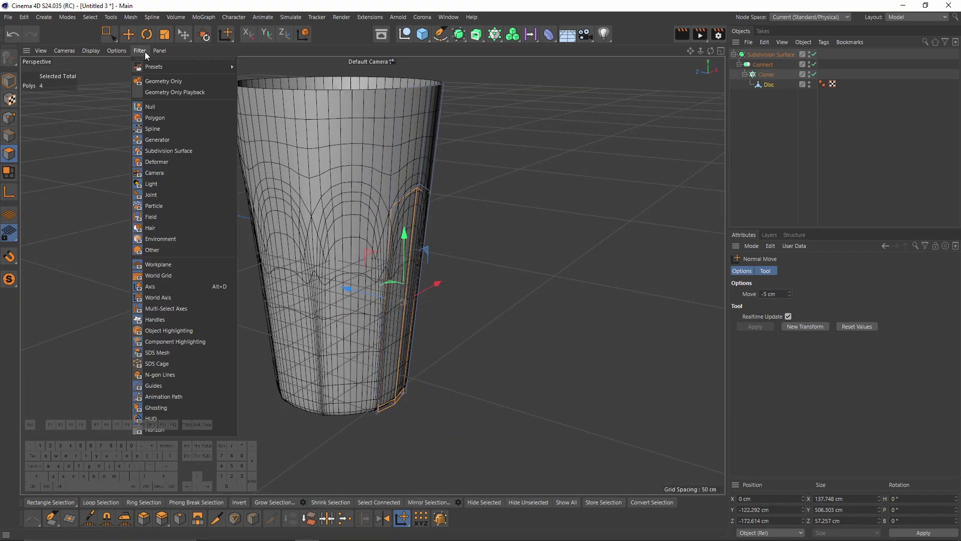
{"action": "left_click", "coordinate": [158, 266]}
{"action": "mouse_move", "coordinate": [339, 295]}
{"action": "left_mouse_down", "text": "alt"}
{"action": "mouse_move", "coordinate": [316, 234]}
{"action": "mouse_move", "coordinate": [220, 188]}
{"action": "mouse_move", "coordinate": [233, 132]}
{"action": "mouse_move", "coordinate": [333, 254]}
{"action": "mouse_move", "coordinate": [280, 210]}
{"action": "left_mouse_up", "text": "alt"}
{"action": "left_click", "coordinate": [88, 52]}
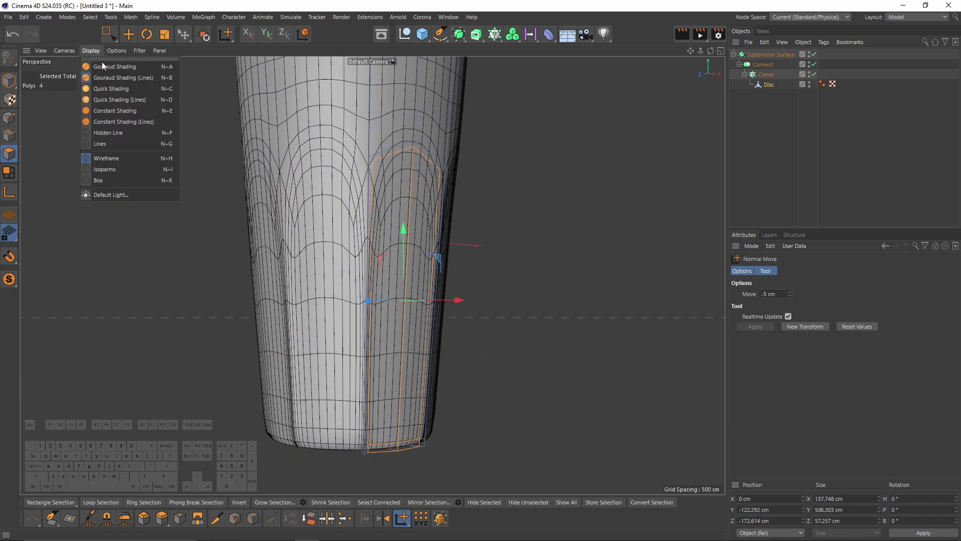
{"action": "left_click", "coordinate": [102, 61]}
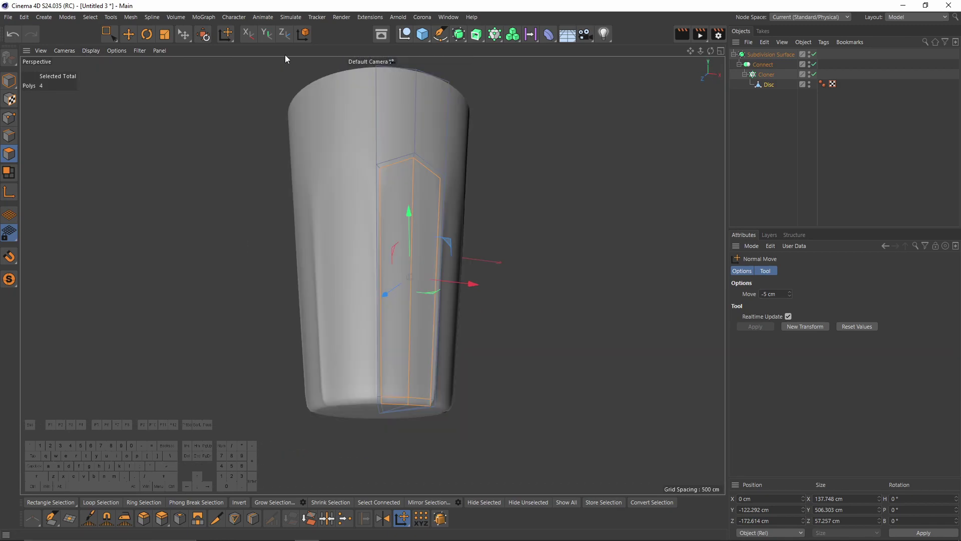
{"action": "left_click_drag", "start_coordinate": [362, 223], "coordinate": [383, 215], "text": "alt"}
Step: Switch to edge editing and compare the glass with the Cloner switched off and back on, leaving the disc selected
{"action": "left_click", "coordinate": [9, 135]}
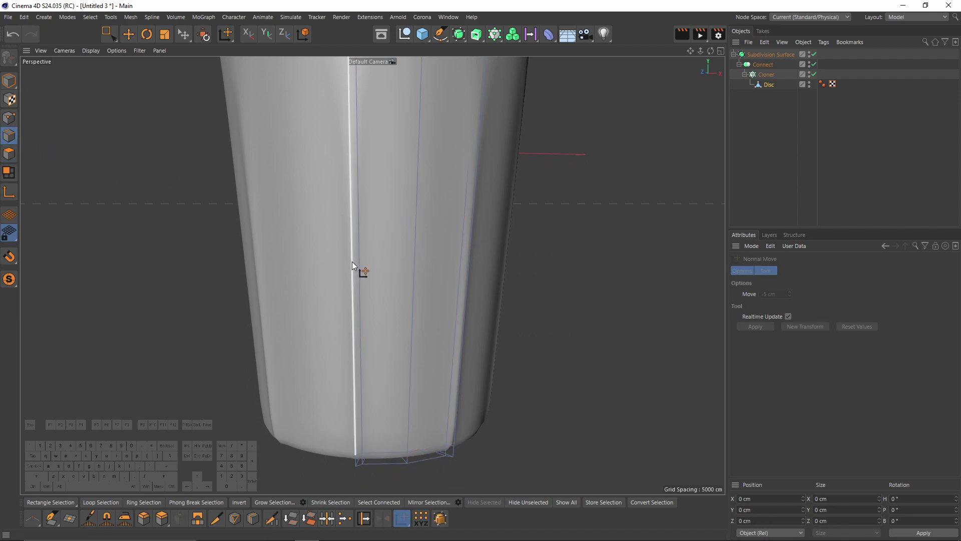
{"action": "key", "text": "q"}
{"action": "left_click", "coordinate": [359, 262]}
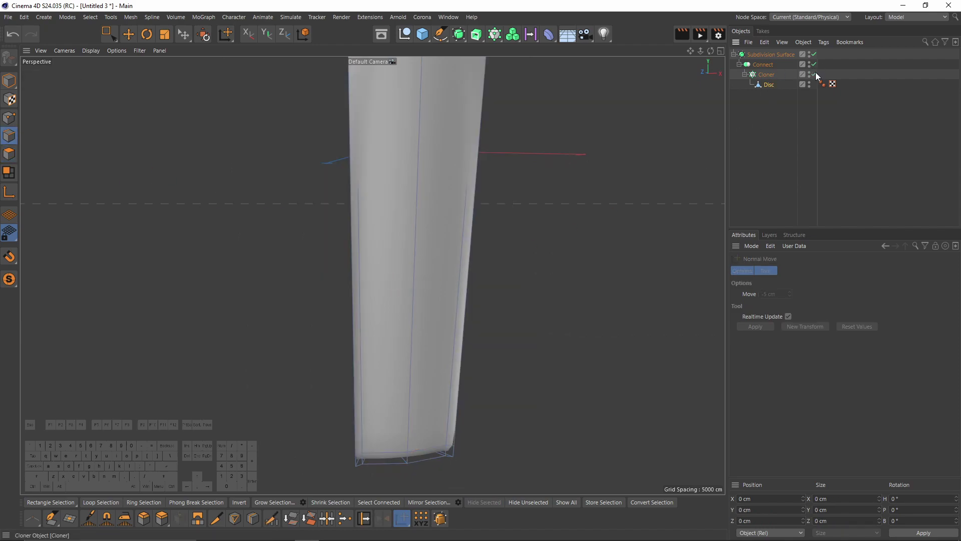
{"action": "left_click", "coordinate": [814, 74]}
{"action": "left_click", "coordinate": [770, 85]}
Step: Select the facet's two long inner side edges and the short edges below them, and scale them closer together
{"action": "middle_click_drag", "start_coordinate": [407, 213], "coordinate": [385, 275], "text": "alt"}
{"action": "left_click_drag", "start_coordinate": [384, 275], "coordinate": [381, 292], "text": "alt"}
{"action": "key", "text": "e"}
{"action": "left_click", "coordinate": [329, 274]}
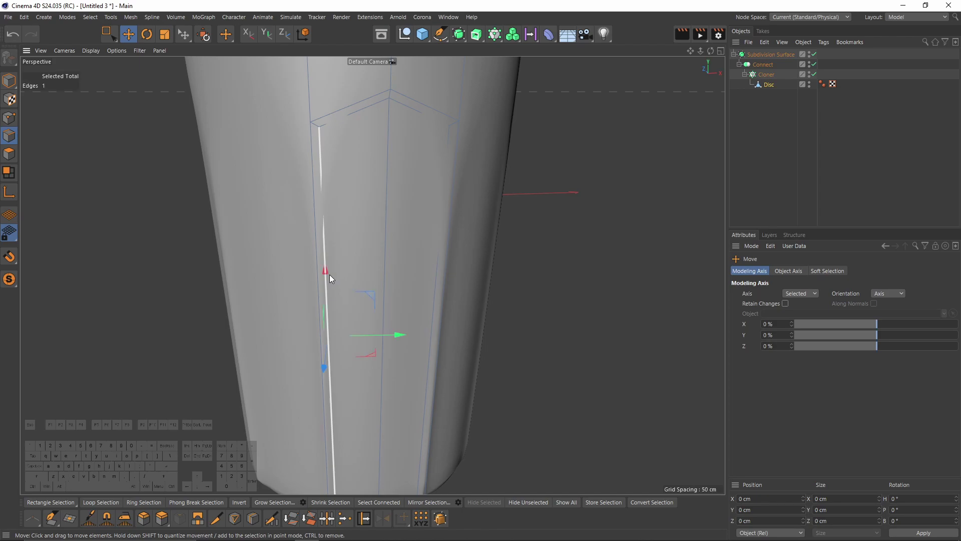
{"action": "left_click", "coordinate": [431, 275], "text": "shift"}
{"action": "left_click_drag", "start_coordinate": [431, 275], "coordinate": [416, 256], "text": "alt"}
{"action": "scroll", "coordinate": [369, 431], "scroll_direction": "up", "scroll_amount": 4}
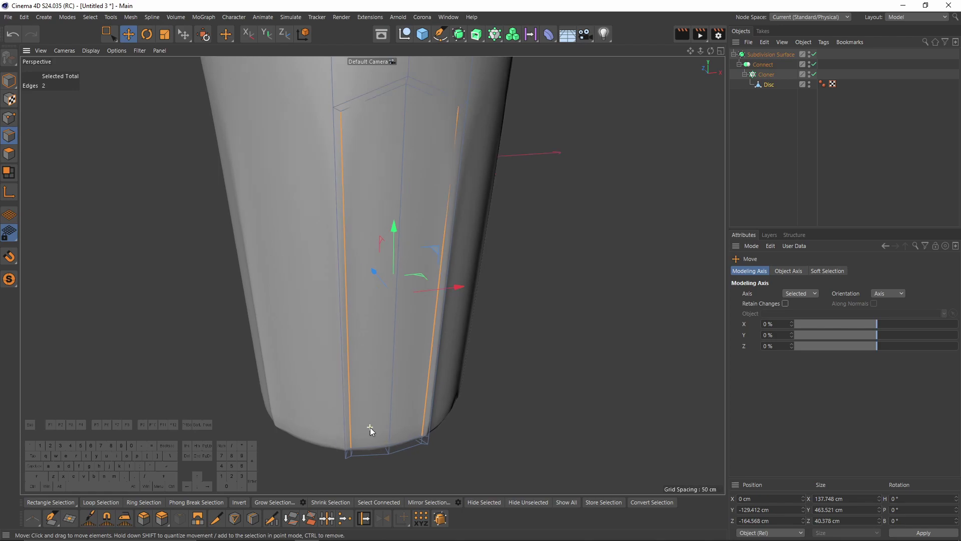
{"action": "left_click", "coordinate": [345, 459], "text": "shift"}
{"action": "left_click", "coordinate": [453, 442], "text": "shift"}
{"action": "scroll", "coordinate": [419, 335], "scroll_direction": "down", "scroll_amount": 5}
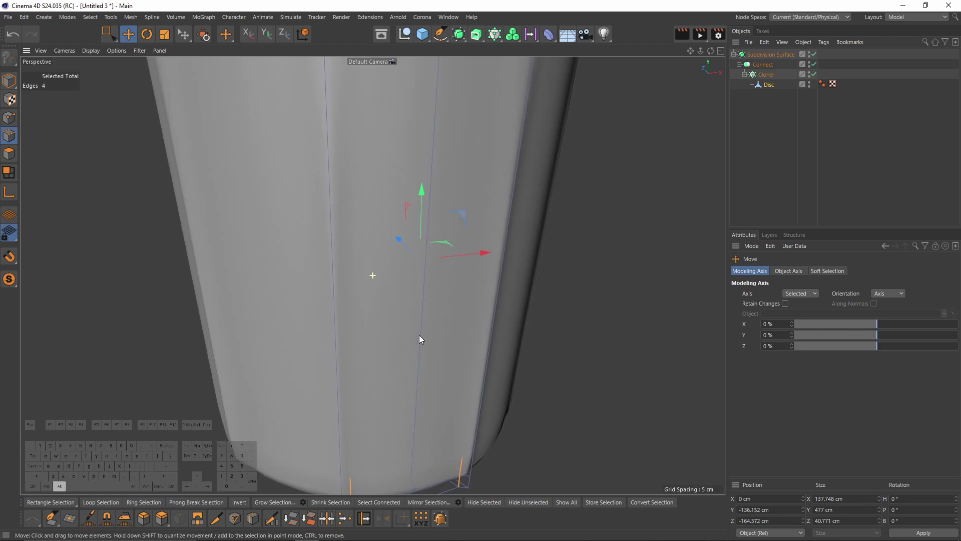
{"action": "left_click", "coordinate": [164, 34]}
{"action": "left_click_drag", "start_coordinate": [311, 236], "coordinate": [466, 254], "text": "alt"}
{"action": "left_click_drag", "start_coordinate": [416, 272], "coordinate": [370, 166], "text": "alt"}
Step: Slide the two inner top edges of the facet's peak downward with Edge Slide by 9.921 cm
{"action": "key", "text": "e"}
{"action": "left_click", "coordinate": [362, 134]}
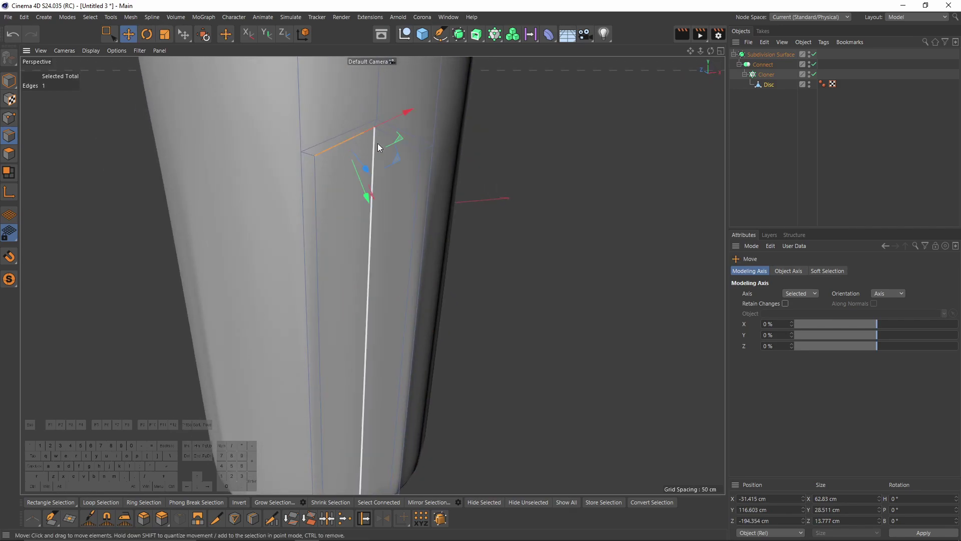
{"action": "left_click", "coordinate": [405, 147], "text": "shift"}
{"action": "right_click", "coordinate": [477, 171]}
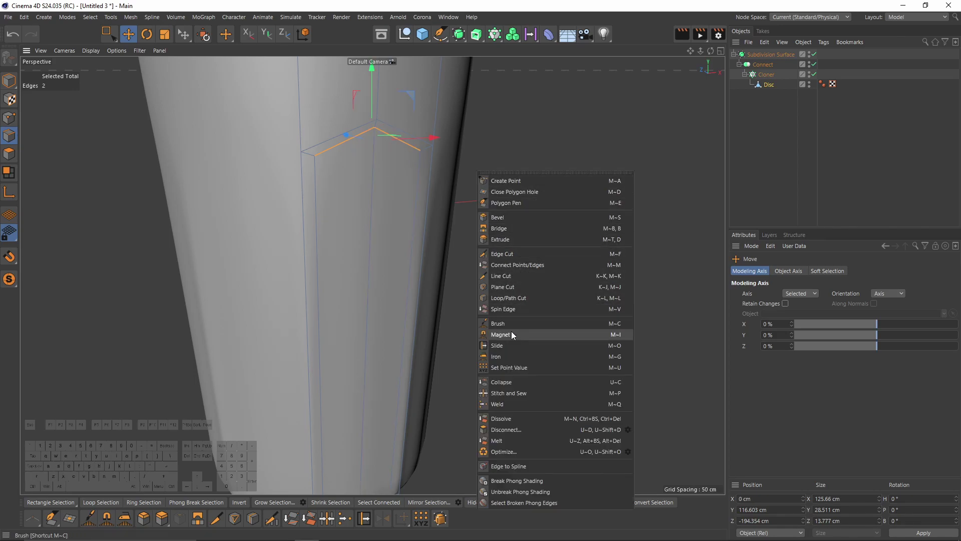
{"action": "left_click", "coordinate": [506, 345]}
{"action": "left_click_drag", "start_coordinate": [394, 137], "coordinate": [349, 152]}
{"action": "right_click_drag", "start_coordinate": [350, 153], "coordinate": [323, 158], "text": "alt"}
{"action": "left_click_drag", "start_coordinate": [326, 159], "coordinate": [376, 166], "text": "alt"}
{"action": "middle_click_drag", "start_coordinate": [376, 167], "coordinate": [395, 212], "text": "alt"}
{"action": "right_click_drag", "start_coordinate": [394, 212], "coordinate": [369, 210], "text": "alt"}
{"action": "left_click_drag", "start_coordinate": [369, 210], "coordinate": [401, 175], "text": "alt"}
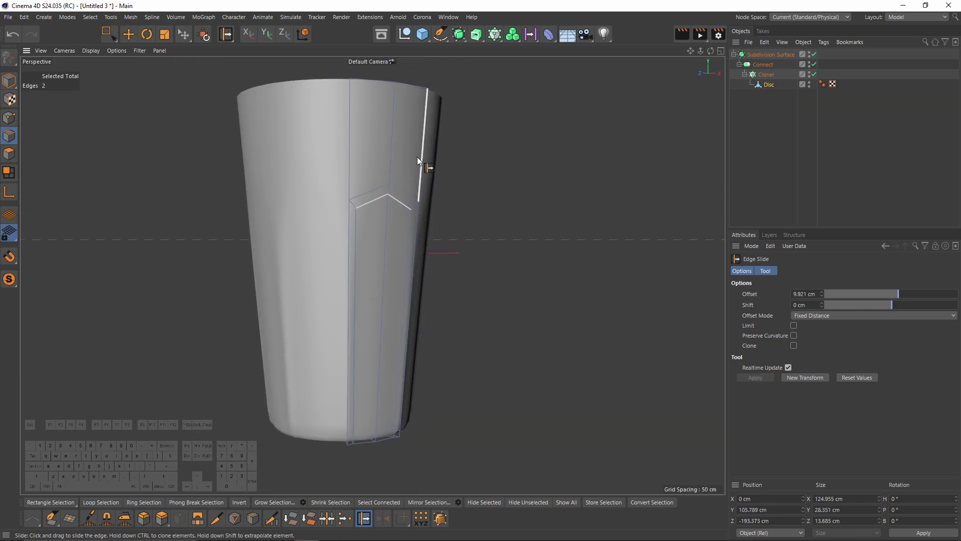
Step: Cut an edge loop across the segment just above the facet's peak, at about 88.3% offset (168 cm)
{"action": "right_click", "coordinate": [417, 157]}
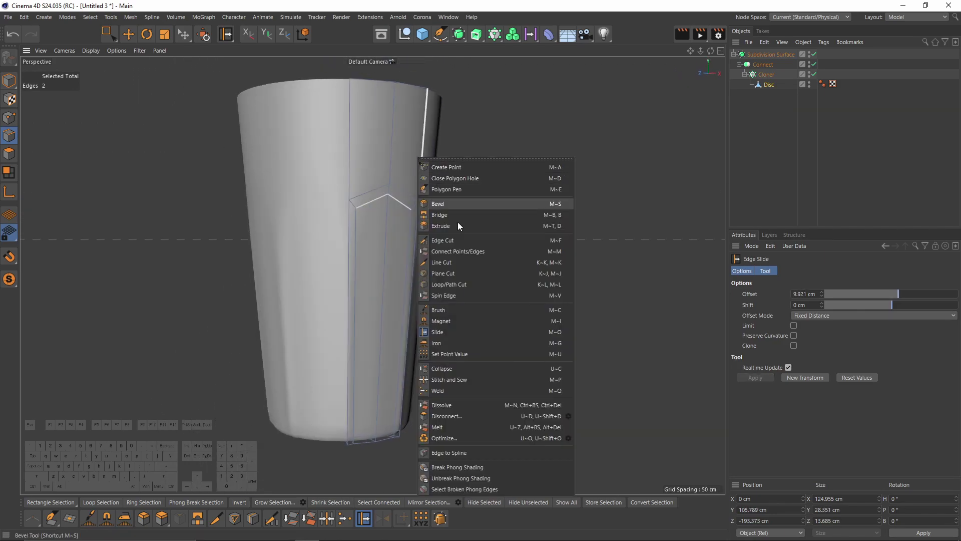
{"action": "left_click", "coordinate": [460, 286]}
{"action": "scroll", "coordinate": [389, 172], "scroll_direction": "up", "scroll_amount": 3}
{"action": "mouse_move", "coordinate": [398, 176]}
{"action": "left_mouse_down", "text": "alt"}
{"action": "mouse_move", "coordinate": [360, 172]}
{"action": "mouse_move", "coordinate": [441, 194]}
{"action": "mouse_move", "coordinate": [385, 179]}
{"action": "left_mouse_up", "text": "alt"}
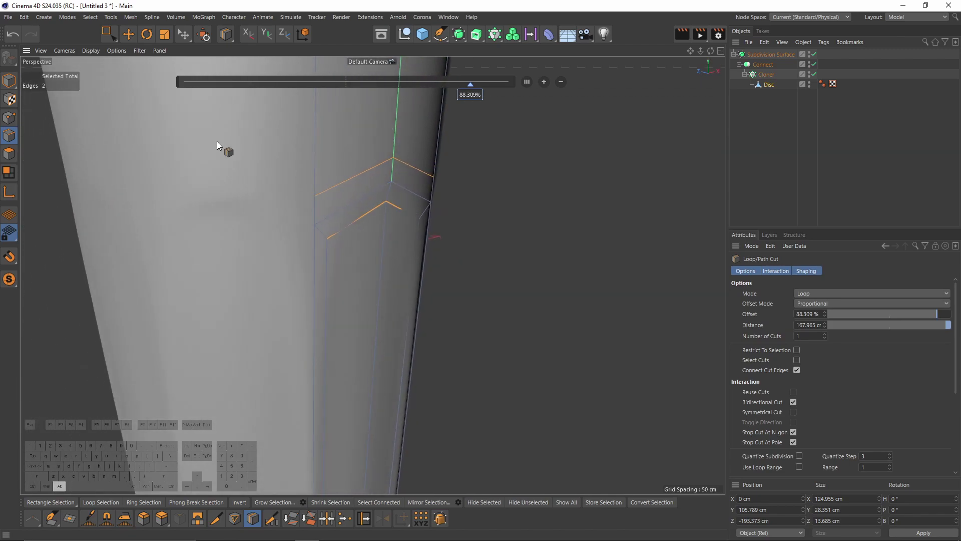
Step: Move the facet's inner peak point back into the glass along Z, to about -192.9 cm
{"action": "left_click", "coordinate": [9, 117]}
{"action": "key", "text": "e"}
{"action": "left_click", "coordinate": [387, 205]}
{"action": "left_click_drag", "start_coordinate": [354, 221], "coordinate": [376, 231], "text": "alt"}
{"action": "left_click_drag", "start_coordinate": [337, 191], "coordinate": [413, 235]}
{"action": "scroll", "coordinate": [317, 206], "scroll_direction": "down", "scroll_amount": 2, "text": "alt"}
Step: Cut an edge loop across the segment just below the facet's inner top edges
{"action": "right_click", "coordinate": [413, 234]}
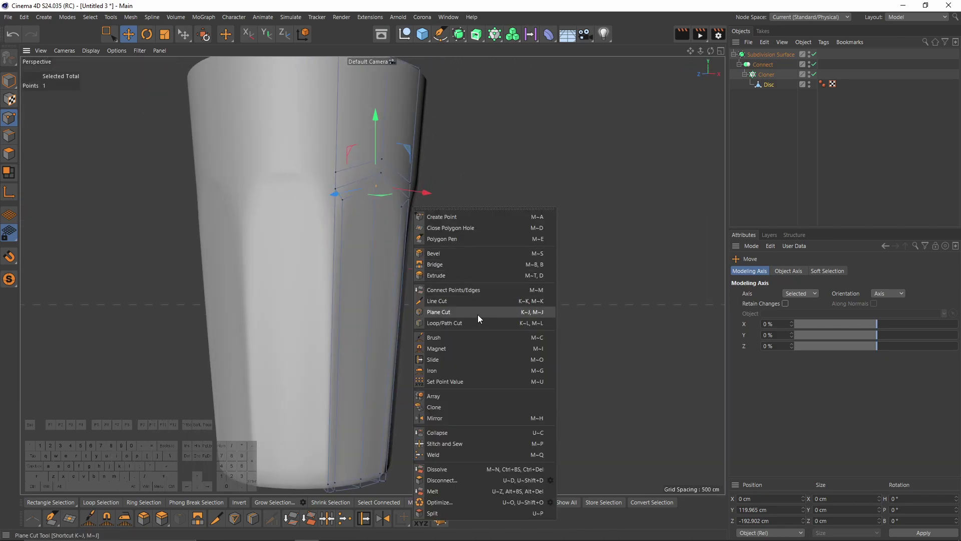
{"action": "left_click", "coordinate": [461, 322]}
{"action": "scroll", "coordinate": [352, 212], "scroll_direction": "up", "scroll_amount": 2}
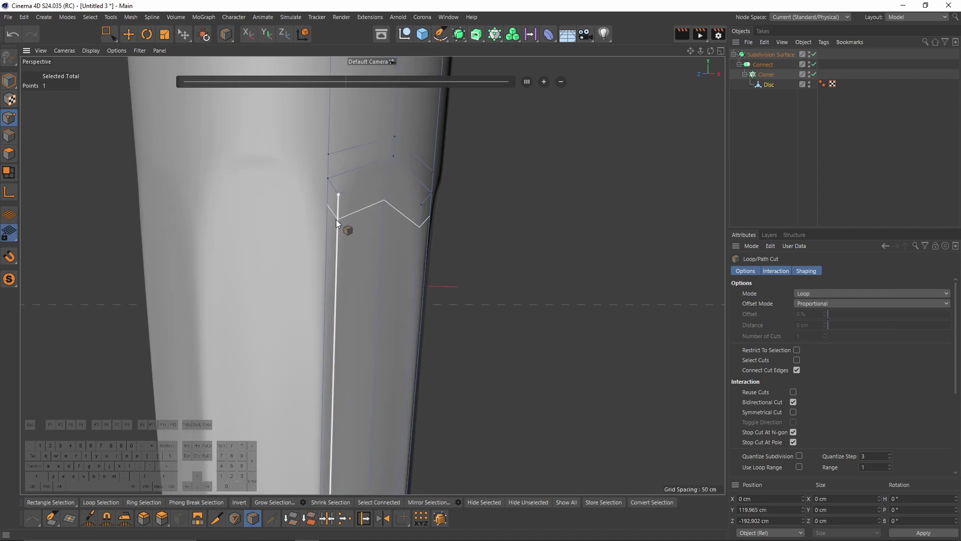
{"action": "left_click", "coordinate": [335, 220]}
{"action": "left_click_drag", "start_coordinate": [335, 219], "coordinate": [331, 178], "text": "alt"}
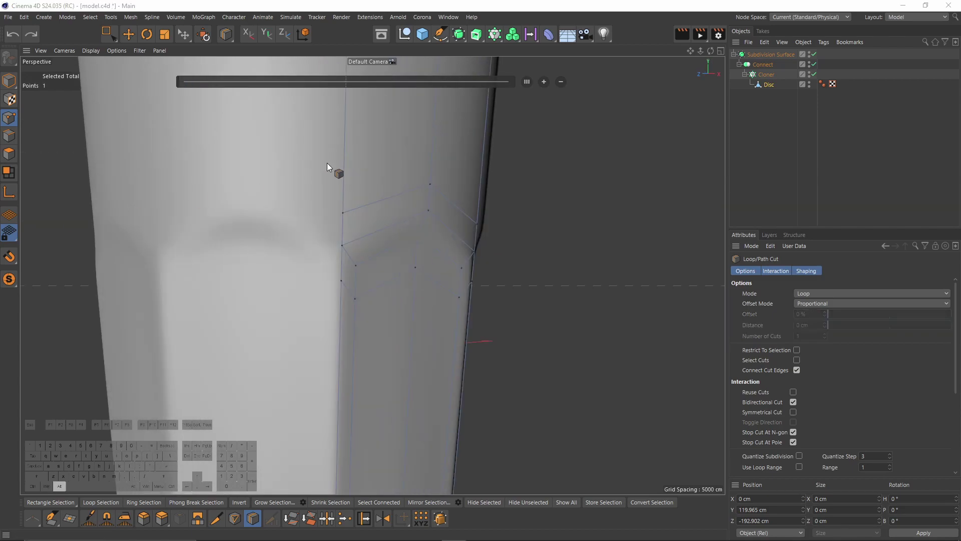
{"action": "left_click_drag", "start_coordinate": [326, 163], "coordinate": [256, 175], "text": "alt"}
{"action": "left_click", "coordinate": [9, 136]}
{"action": "key", "text": "e"}
{"action": "left_click", "coordinate": [334, 216]}
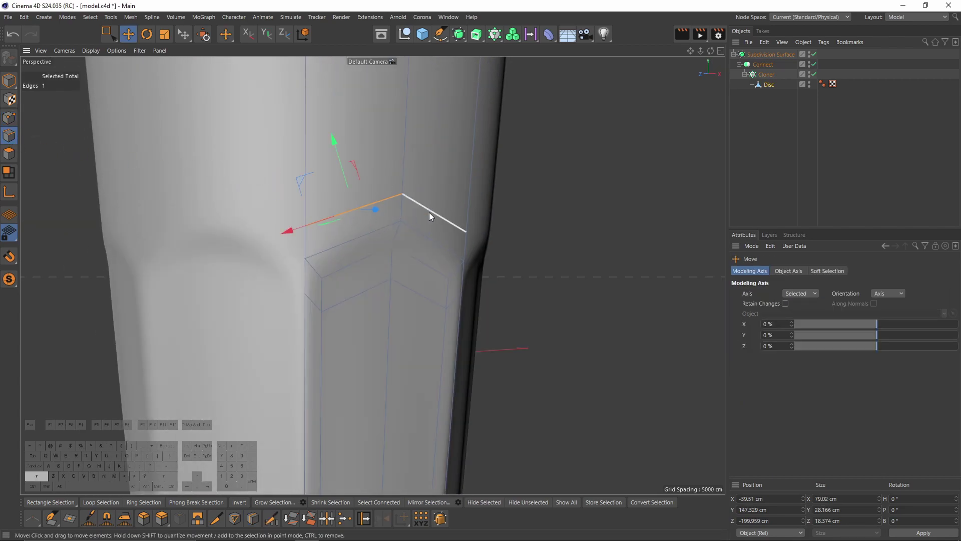
{"action": "left_click", "coordinate": [429, 213], "text": "shift"}
{"action": "left_click", "coordinate": [420, 233]}
{"action": "left_click", "coordinate": [362, 234], "text": "shift"}
{"action": "left_click", "coordinate": [362, 208]}
{"action": "left_click", "coordinate": [444, 218], "text": "shift"}
{"action": "right_click", "coordinate": [511, 229]}
{"action": "left_click", "coordinate": [535, 356]}
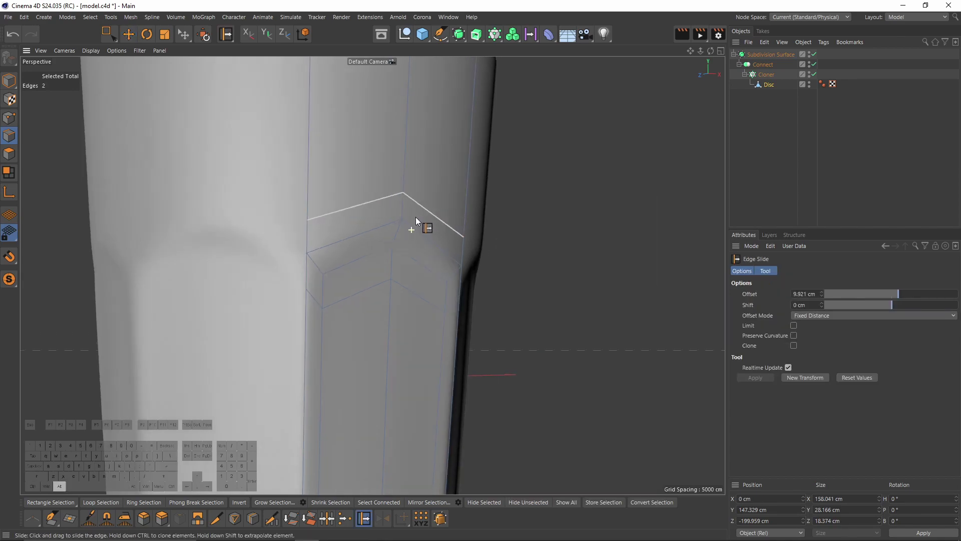
{"action": "left_click_drag", "start_coordinate": [416, 217], "coordinate": [395, 246], "text": "alt"}
{"action": "key", "text": "e"}
Step: Select the four triangular polygons on the segment's base
{"action": "left_click_drag", "start_coordinate": [464, 259], "coordinate": [380, 272], "text": "alt"}
{"action": "mouse_move", "coordinate": [381, 271]}
{"action": "left_mouse_down", "text": "alt"}
{"action": "mouse_move", "coordinate": [329, 252]}
{"action": "mouse_move", "coordinate": [359, 260]}
{"action": "mouse_move", "coordinate": [341, 281]}
{"action": "mouse_move", "coordinate": [386, 307]}
{"action": "mouse_move", "coordinate": [376, 210]}
{"action": "mouse_move", "coordinate": [389, 288]}
{"action": "left_mouse_up", "text": "alt"}
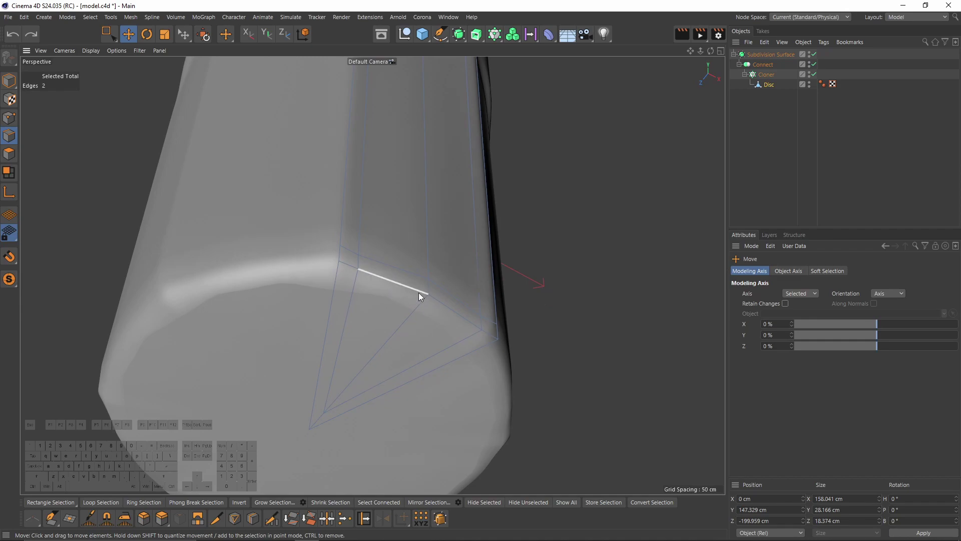
{"action": "key", "text": "k"}
{"action": "key", "text": "l"}
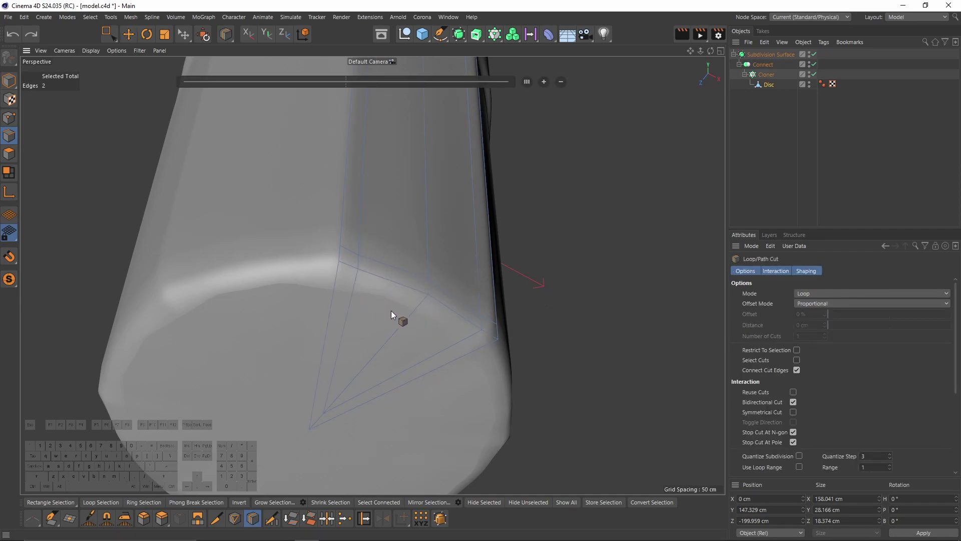
{"action": "left_click", "coordinate": [9, 153]}
{"action": "key", "text": "e"}
{"action": "left_click", "coordinate": [352, 323]}
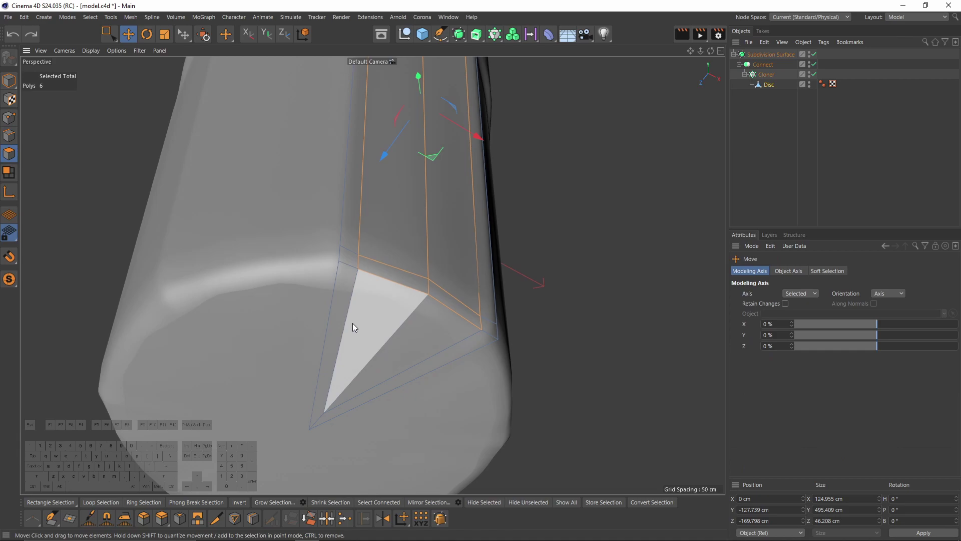
{"action": "left_click", "coordinate": [361, 318], "text": "shift"}
{"action": "left_click", "coordinate": [416, 330], "text": "shift"}
{"action": "left_click", "coordinate": [448, 351], "text": "shift"}
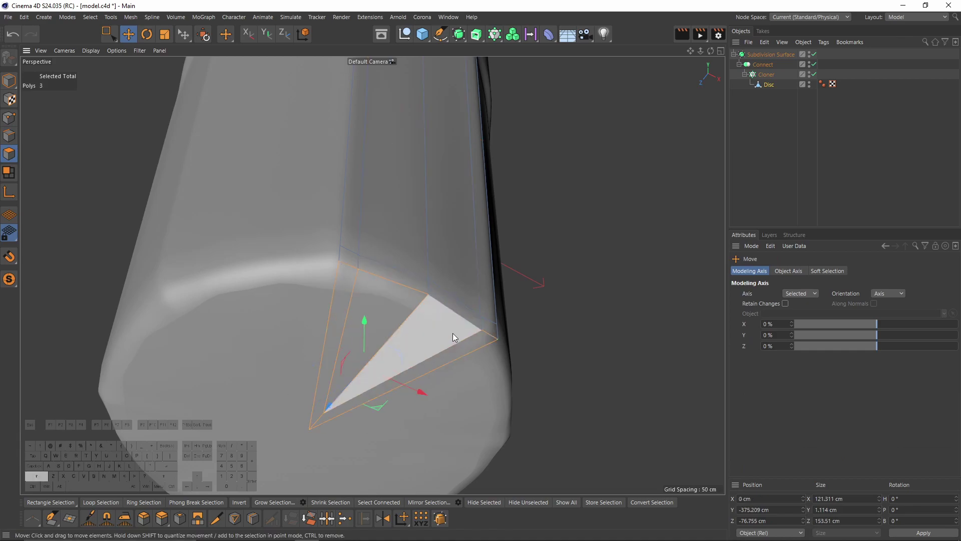
Step: Select the four outer edges of the segment's base and slide a cloned copy of them inward by 10.595 cm
{"action": "left_click", "coordinate": [9, 136]}
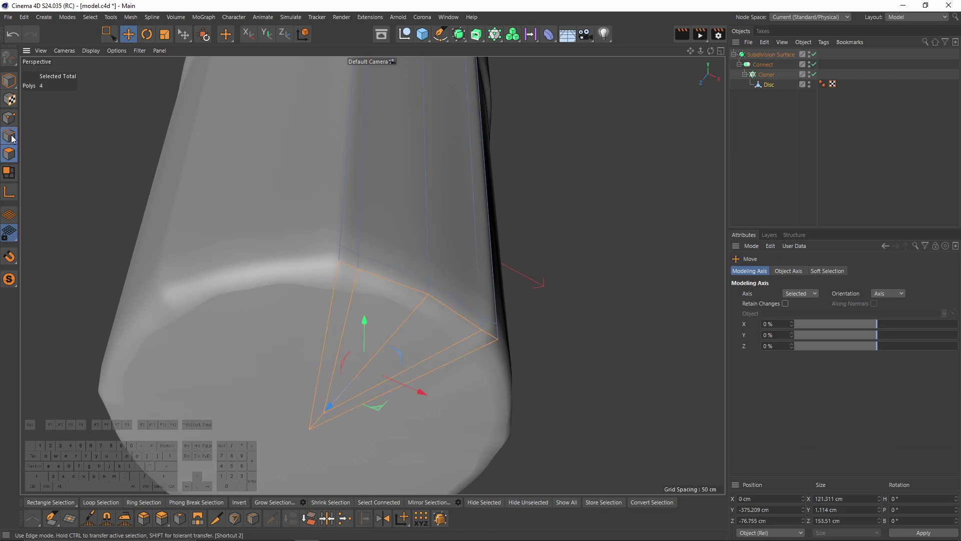
{"action": "left_click", "coordinate": [347, 265]}
{"action": "left_click", "coordinate": [411, 289], "text": "shift"}
{"action": "left_click", "coordinate": [486, 331], "text": "shift"}
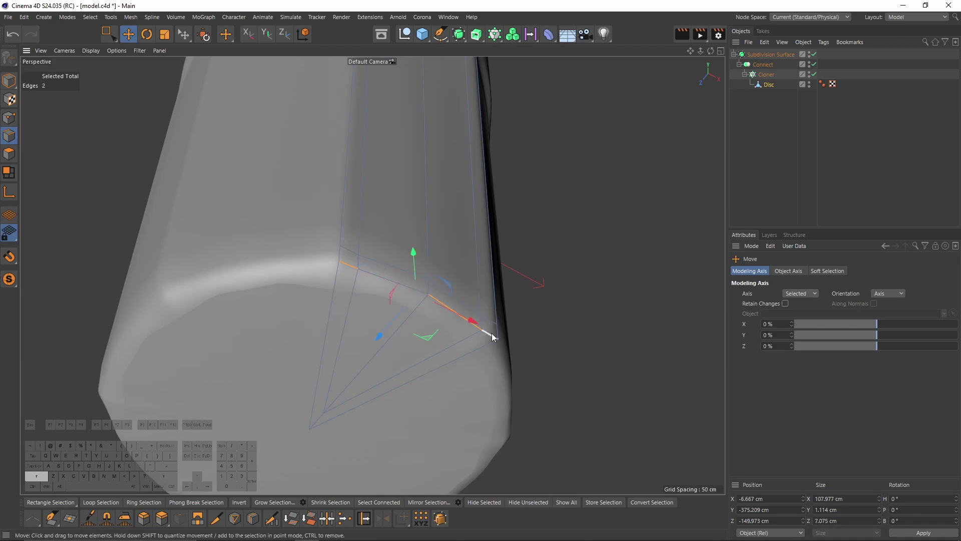
{"action": "right_click", "coordinate": [539, 257]}
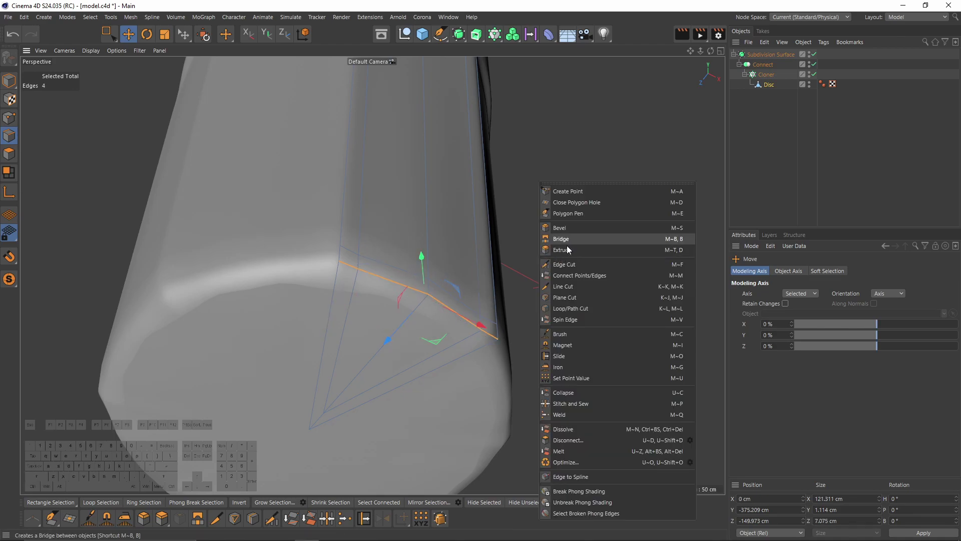
{"action": "left_click", "coordinate": [576, 356]}
{"action": "scroll", "coordinate": [421, 286], "scroll_direction": "up", "scroll_amount": 5}
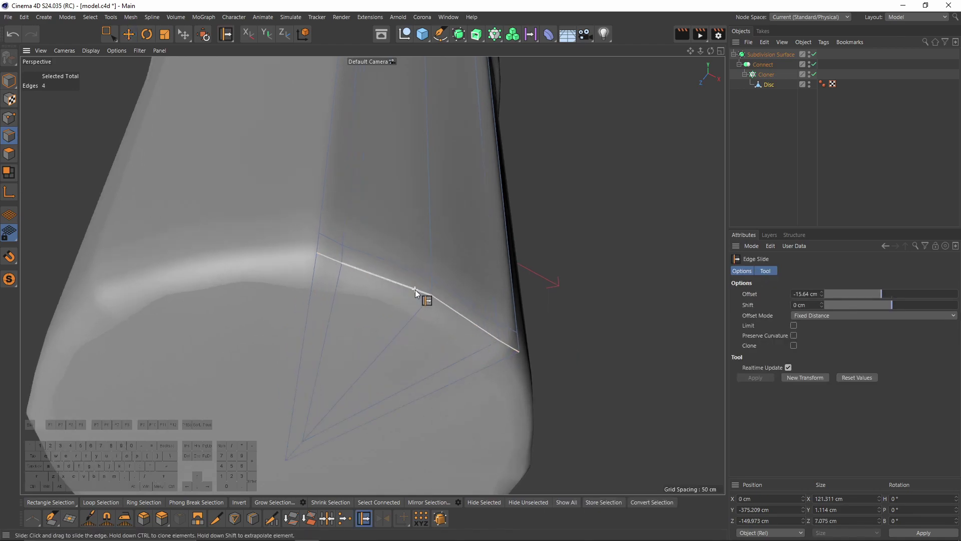
{"action": "scroll", "coordinate": [434, 261], "scroll_direction": "down", "scroll_amount": 2}
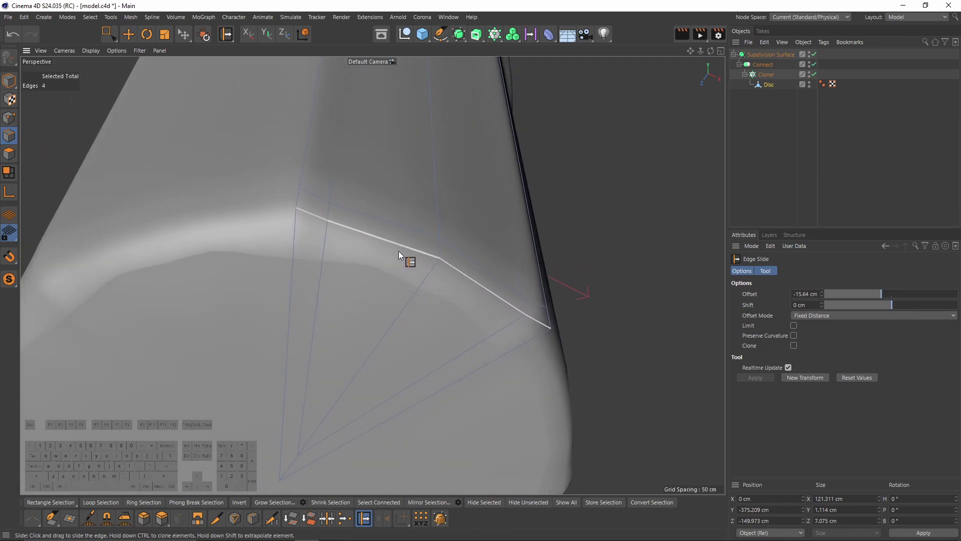
{"action": "left_click_drag", "start_coordinate": [398, 248], "coordinate": [398, 268]}
{"action": "left_click_drag", "start_coordinate": [434, 216], "coordinate": [373, 227], "text": "alt"}
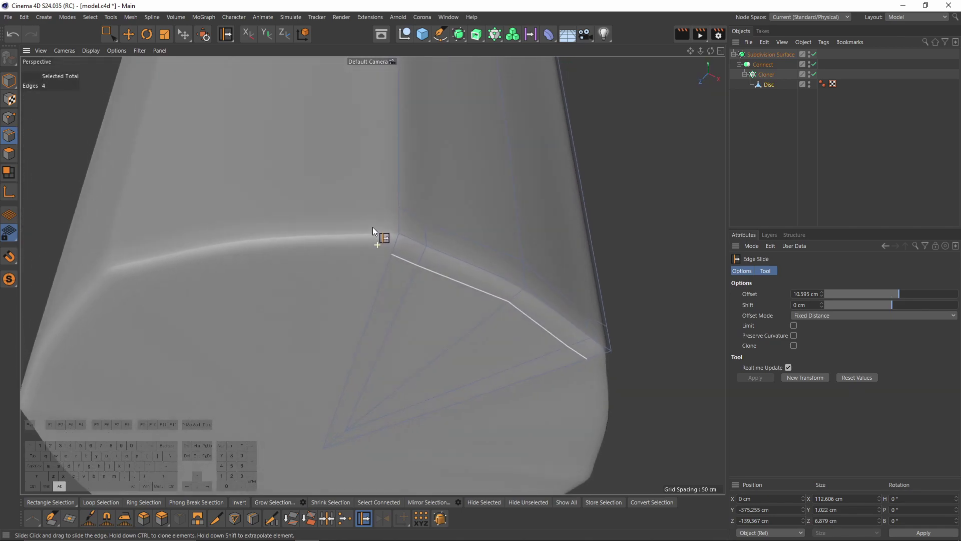
{"action": "left_click_drag", "start_coordinate": [311, 236], "coordinate": [330, 239], "text": "alt"}
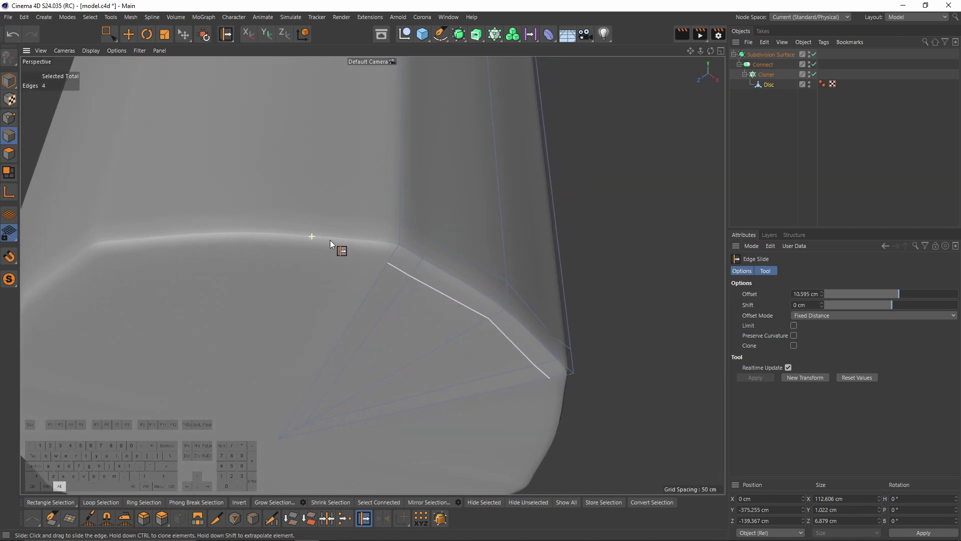
{"action": "middle_click_drag", "start_coordinate": [329, 240], "coordinate": [347, 249], "text": "alt"}
Step: Turn off Use Edge Breaks in the Disc's Phong tag and set its Phong Angle to 143°
{"action": "left_click", "coordinate": [823, 83]}
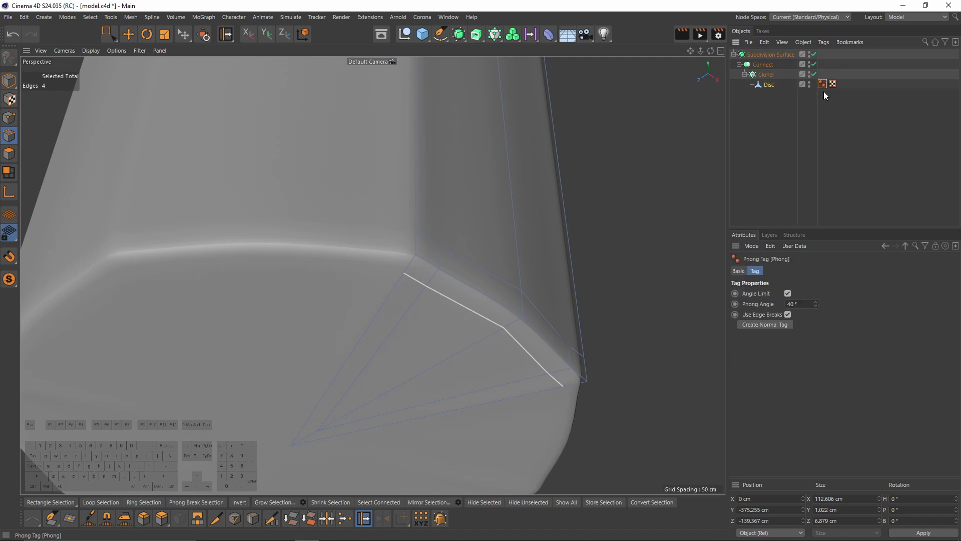
{"action": "left_click", "coordinate": [788, 316]}
{"action": "left_click_drag", "start_coordinate": [815, 305], "coordinate": [815, 254]}
{"action": "left_click_drag", "start_coordinate": [449, 223], "coordinate": [409, 259], "text": "alt"}
{"action": "scroll", "coordinate": [416, 250], "scroll_direction": "up", "scroll_amount": 3}
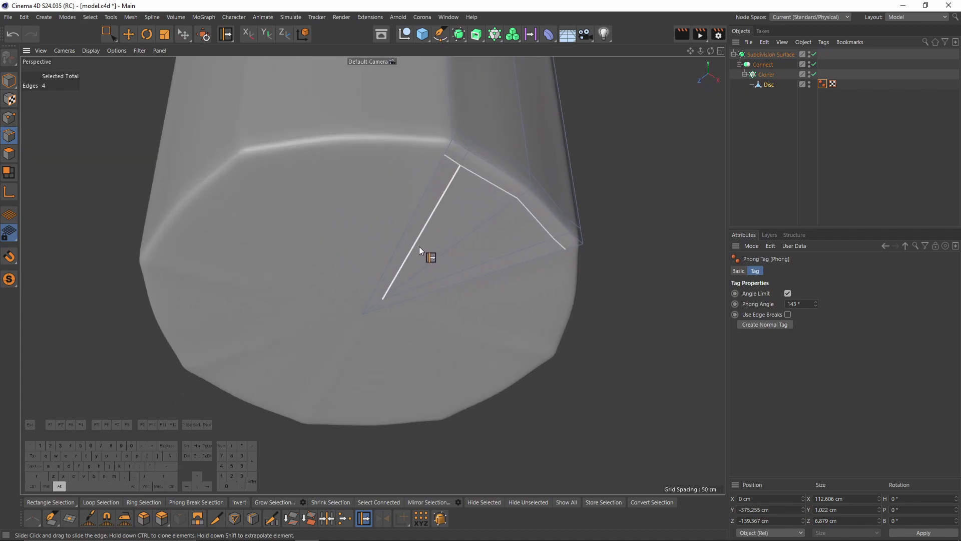
Step: Delete the segment's points at the centre of the base to open the glass's bottom
{"action": "left_click", "coordinate": [10, 118]}
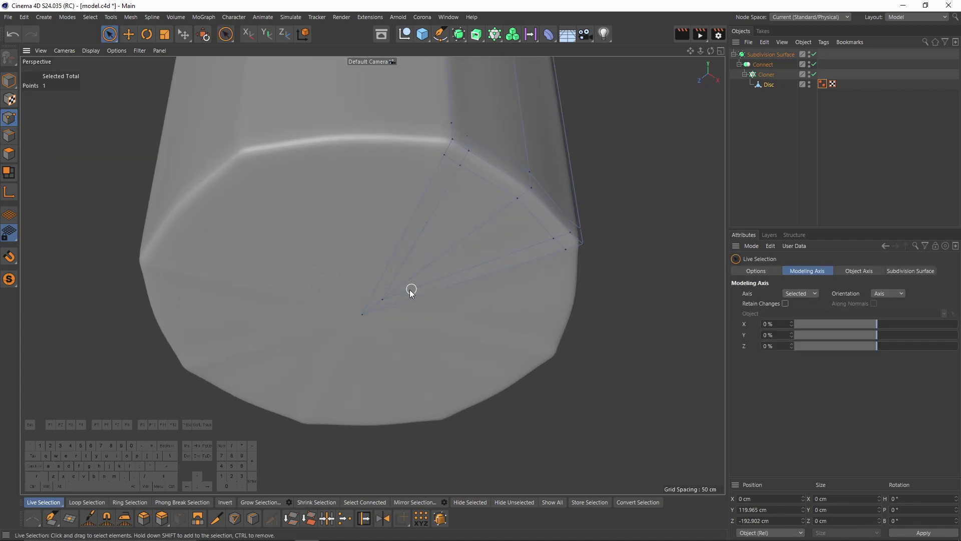
{"action": "left_click_drag", "start_coordinate": [358, 316], "coordinate": [353, 325]}
{"action": "key", "text": "Delete"}
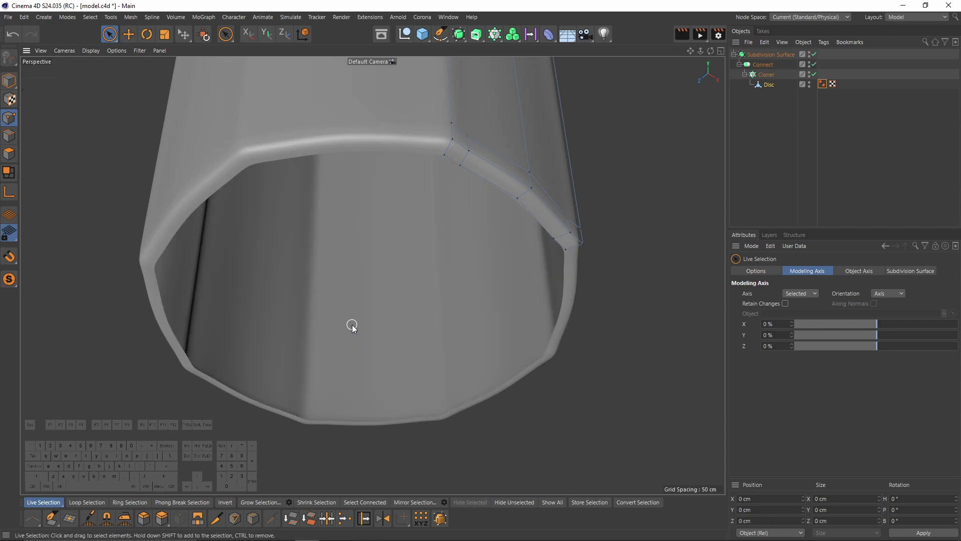
Step: Make the Connect object editable, turning the cloned segments into a single polygon mesh
{"action": "scroll", "coordinate": [377, 280], "scroll_direction": "down", "scroll_amount": 3}
{"action": "mouse_move", "coordinate": [409, 240]}
{"action": "left_mouse_down", "text": "alt"}
{"action": "mouse_move", "coordinate": [408, 182]}
{"action": "mouse_move", "coordinate": [406, 249]}
{"action": "mouse_move", "coordinate": [396, 229]}
{"action": "mouse_move", "coordinate": [393, 271]}
{"action": "mouse_move", "coordinate": [414, 243]}
{"action": "left_mouse_up", "text": "alt"}
{"action": "right_click_drag", "start_coordinate": [413, 243], "coordinate": [368, 243], "text": "alt"}
{"action": "middle_click_drag", "start_coordinate": [368, 244], "coordinate": [353, 327], "text": "alt"}
{"action": "right_click_drag", "start_coordinate": [380, 226], "coordinate": [405, 189], "text": "alt"}
{"action": "left_click_drag", "start_coordinate": [405, 188], "coordinate": [416, 170], "text": "alt"}
{"action": "left_click", "coordinate": [763, 66]}
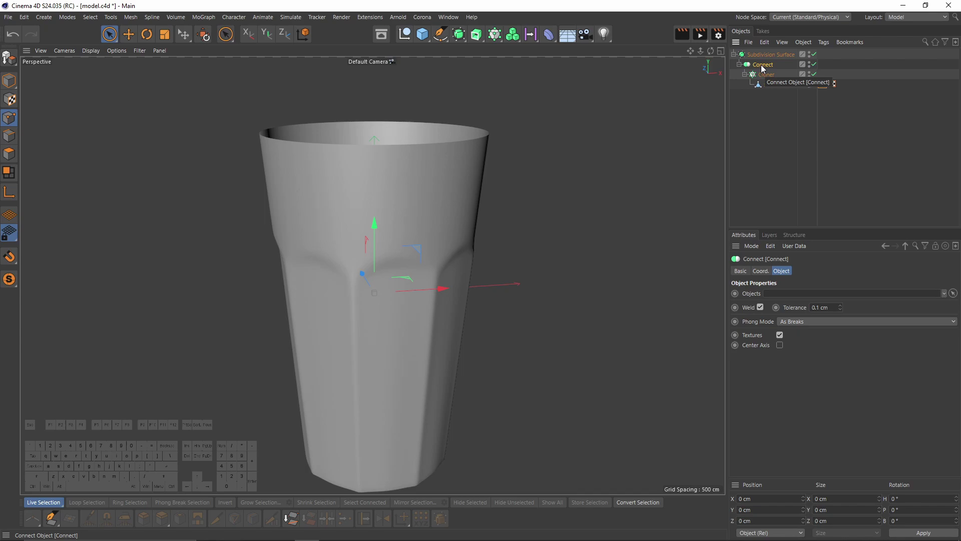
{"action": "left_click", "coordinate": [9, 59]}
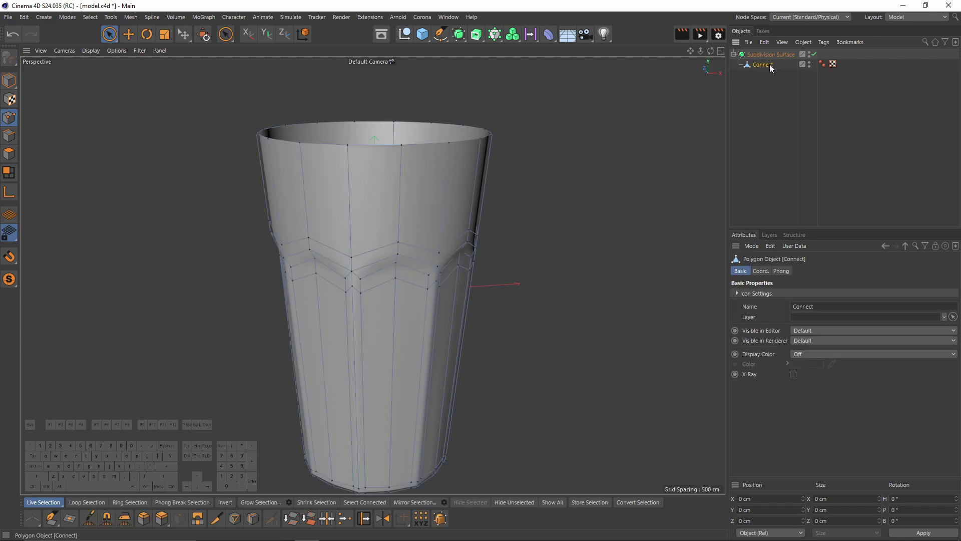
Step: Select the complete inner border edge loop around the glass's open bottom
{"action": "left_click_drag", "start_coordinate": [545, 133], "coordinate": [453, 208], "text": "alt"}
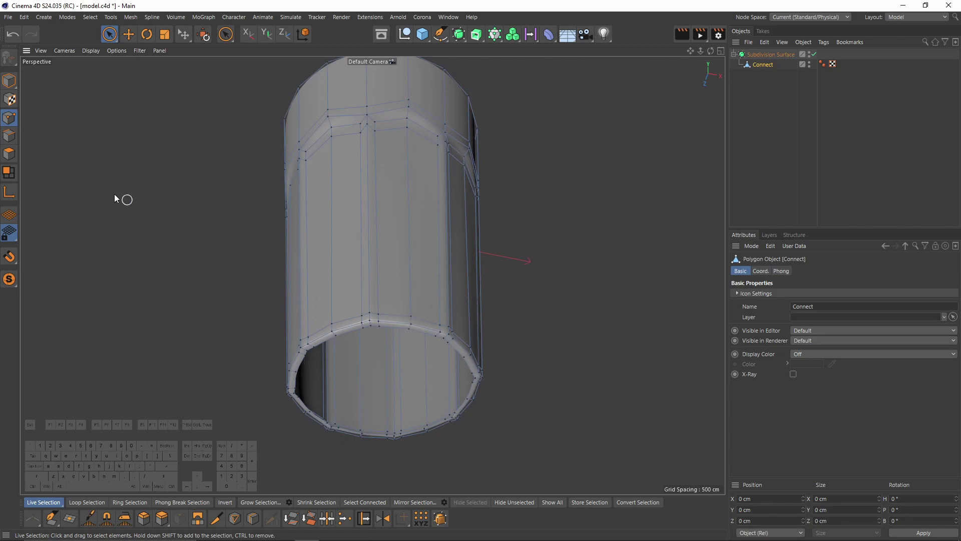
{"action": "left_click", "coordinate": [9, 136]}
{"action": "key", "text": "e"}
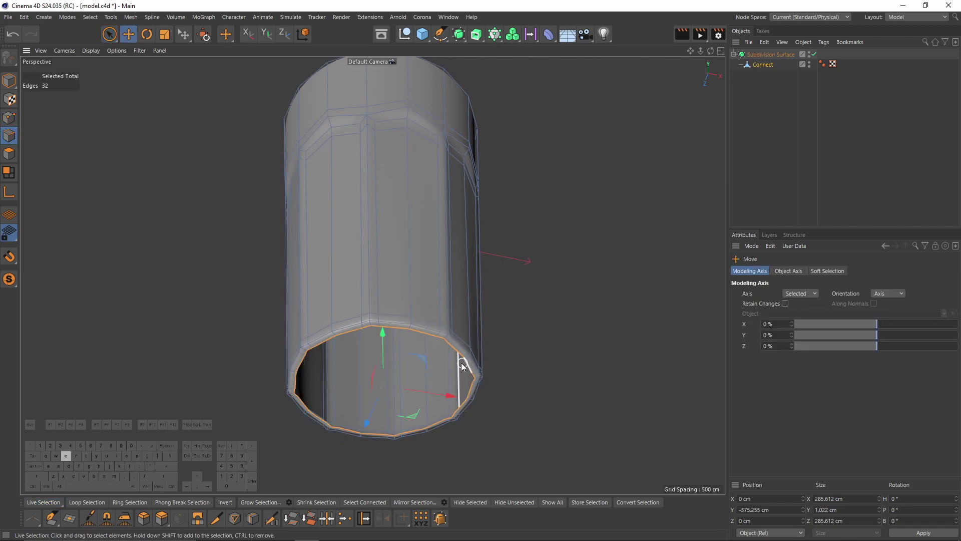
{"action": "left_click", "coordinate": [451, 348]}
{"action": "left_click_drag", "start_coordinate": [456, 350], "coordinate": [456, 341], "text": "alt"}
{"action": "double_click", "coordinate": [455, 341]}
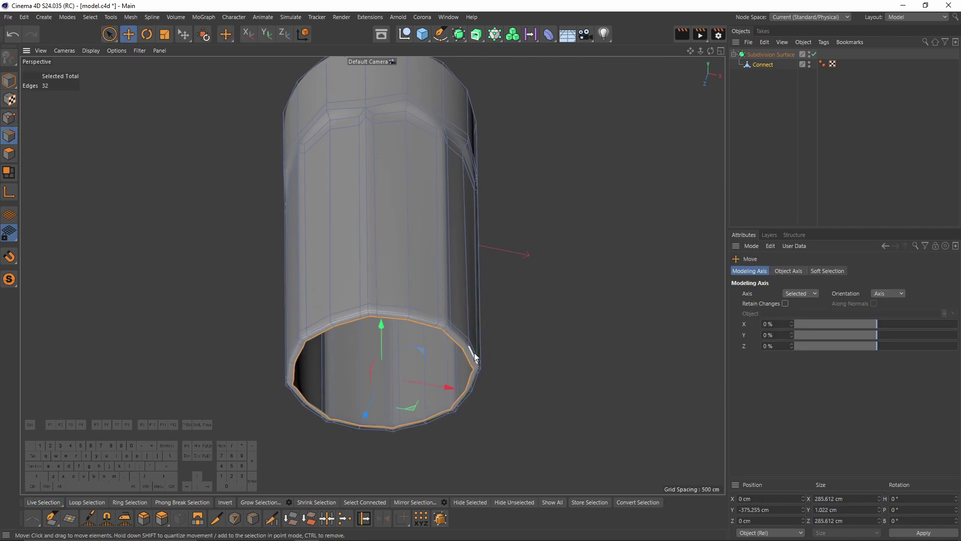
Step: Try scaling the bottom border loop inward, and try extruding it inward to about 95 cm across
{"action": "key", "text": "t"}
{"action": "left_click_drag", "start_coordinate": [597, 371], "coordinate": [440, 383]}
{"action": "key", "text": "ctrl+z"}
{"action": "left_click_drag", "start_coordinate": [581, 349], "coordinate": [586, 326], "text": "alt"}
{"action": "right_click_drag", "start_coordinate": [586, 326], "coordinate": [521, 297], "text": "alt"}
{"action": "left_click_drag", "start_coordinate": [628, 340], "coordinate": [323, 374], "text": "ctrl"}
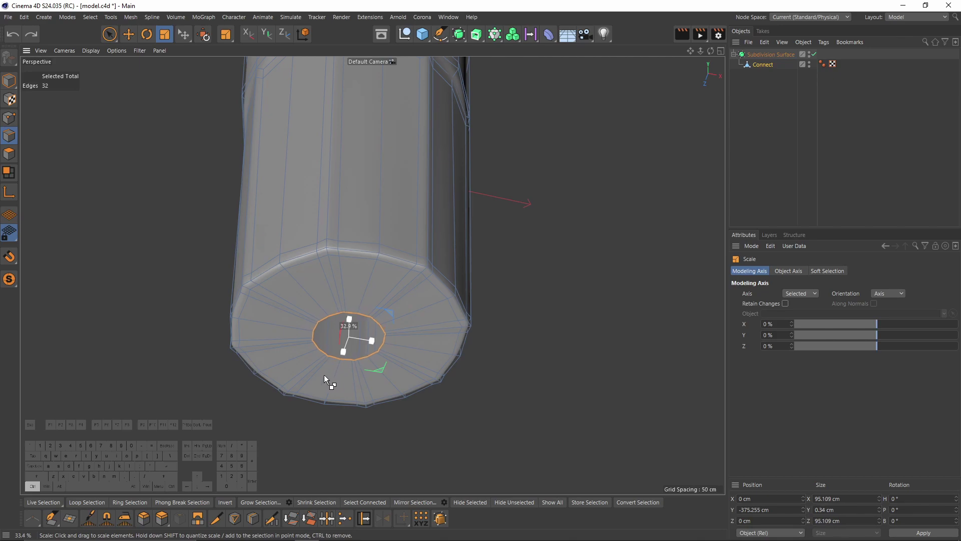
{"action": "key", "text": "ctrl+z"}
Step: Extrude the bottom border loop inward to about 97 cm across and collapse the new loop into one centre point
{"action": "left_click_drag", "start_coordinate": [629, 349], "coordinate": [365, 388], "text": "ctrl"}
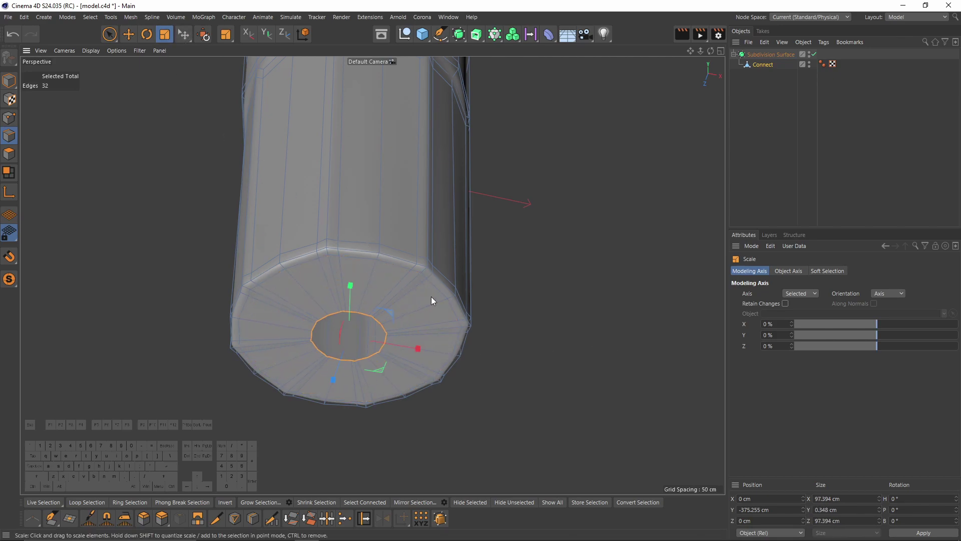
{"action": "key", "text": "m"}
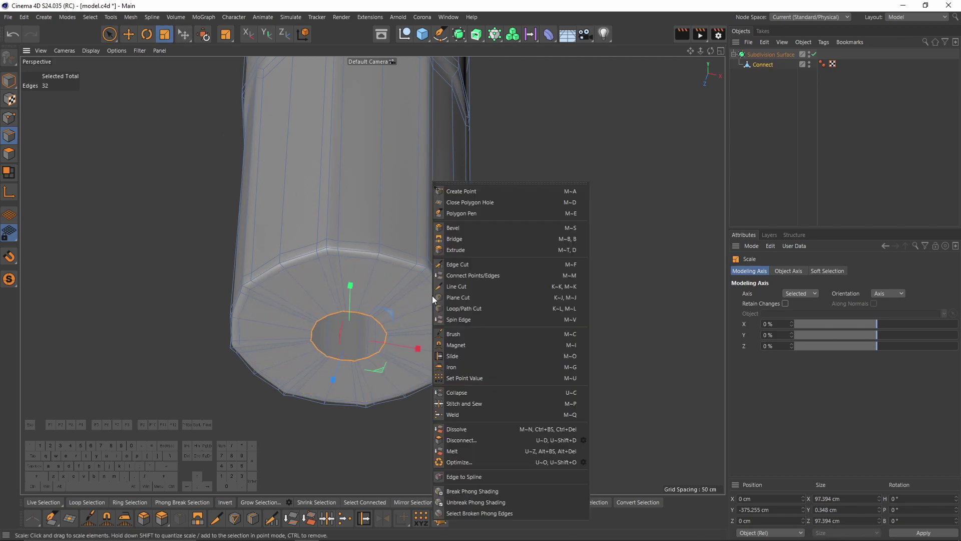
{"action": "left_click", "coordinate": [457, 393]}
{"action": "left_click_drag", "start_coordinate": [457, 388], "coordinate": [414, 476], "text": "alt"}
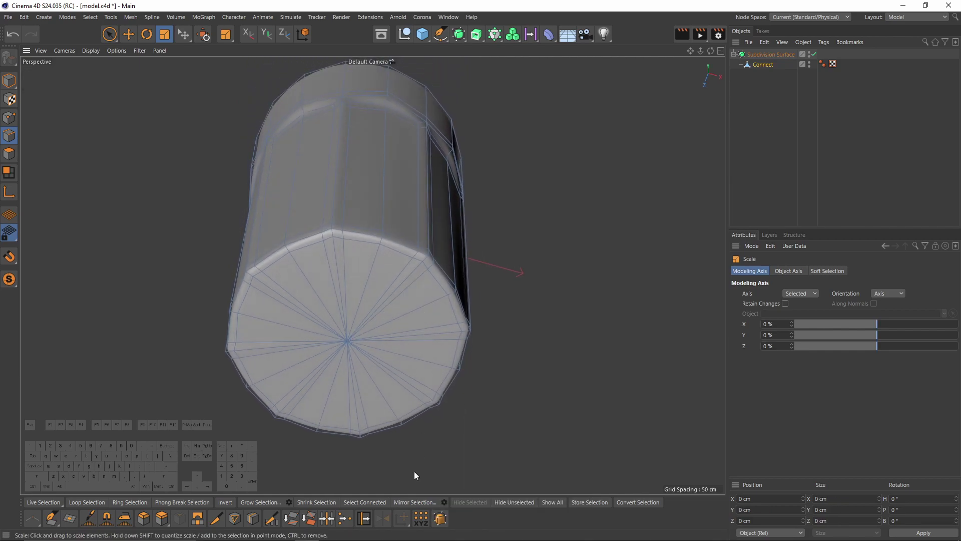
{"action": "left_click_drag", "start_coordinate": [371, 347], "coordinate": [384, 260], "text": "alt"}
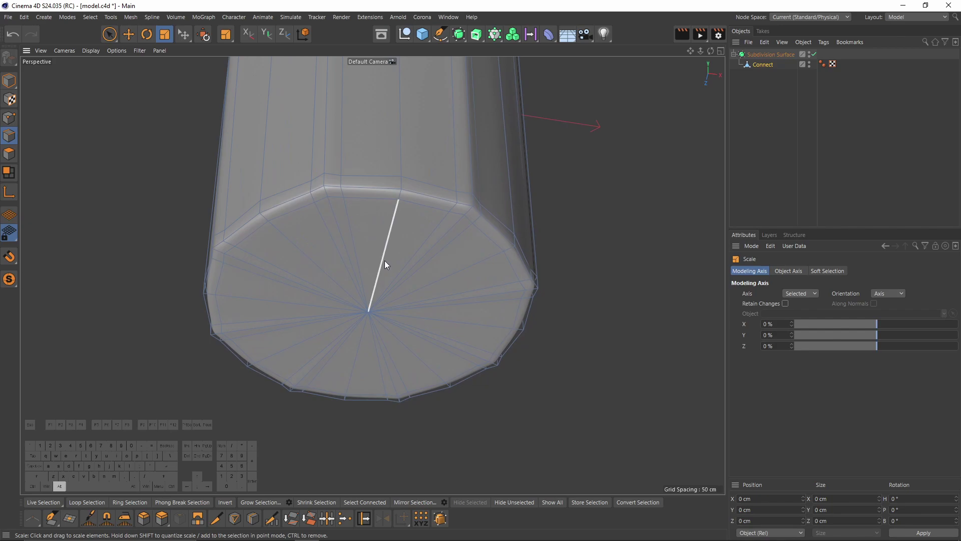
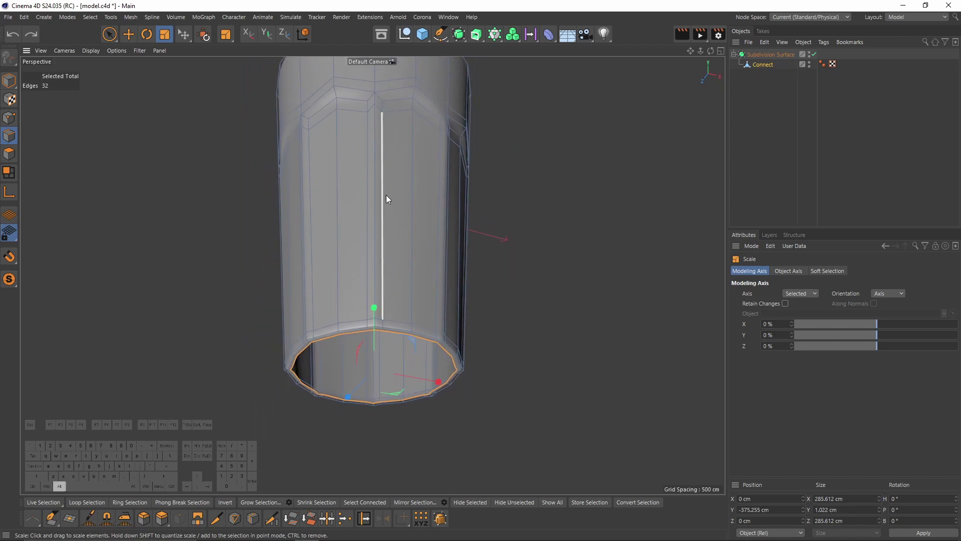
Step: Add a Sphere primitive to the scene and hide the Connect mesh
{"action": "left_click_drag", "start_coordinate": [458, 72], "coordinate": [437, 108], "text": "alt"}
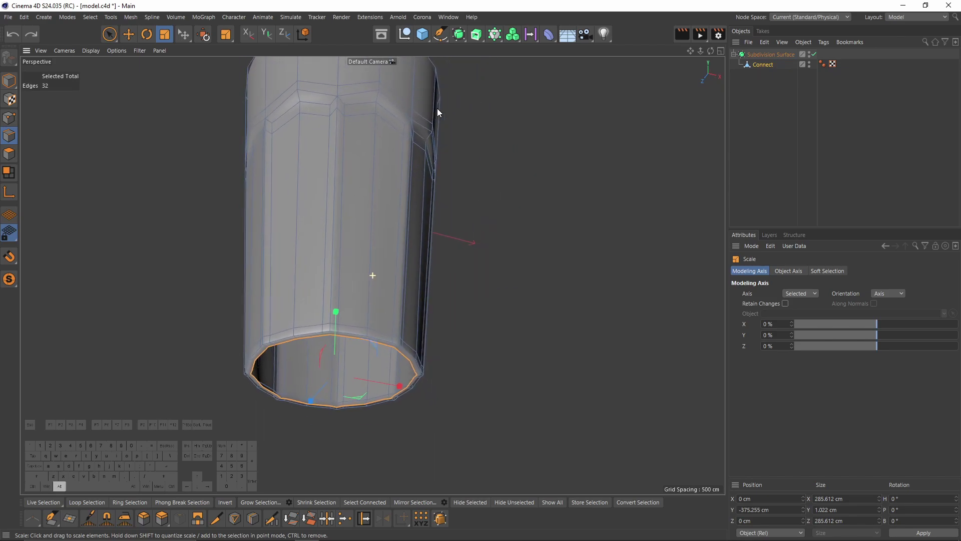
{"action": "left_click", "coordinate": [422, 34]}
{"action": "left_click", "coordinate": [616, 49]}
{"action": "right_click_drag", "start_coordinate": [483, 220], "coordinate": [418, 198], "text": "alt"}
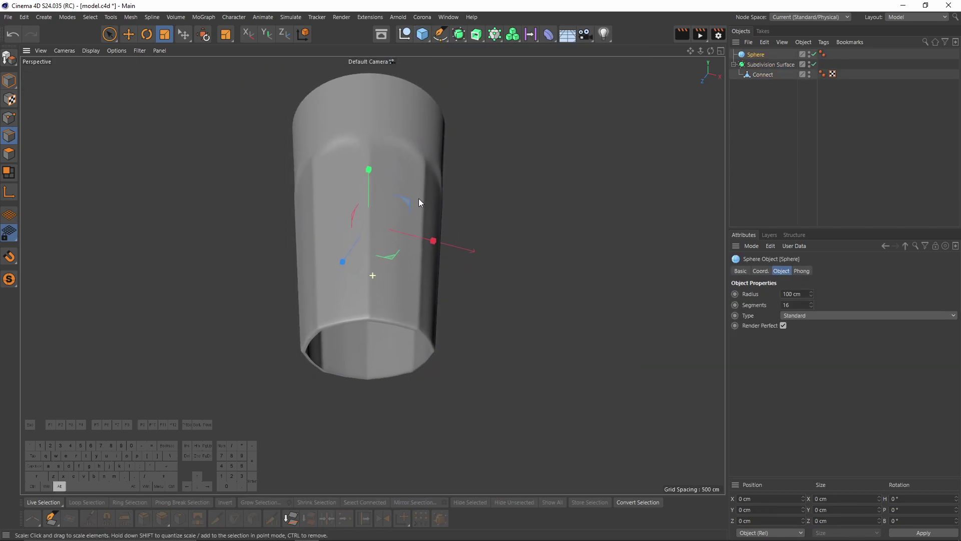
{"action": "left_click_drag", "start_coordinate": [414, 199], "coordinate": [420, 185], "text": "alt"}
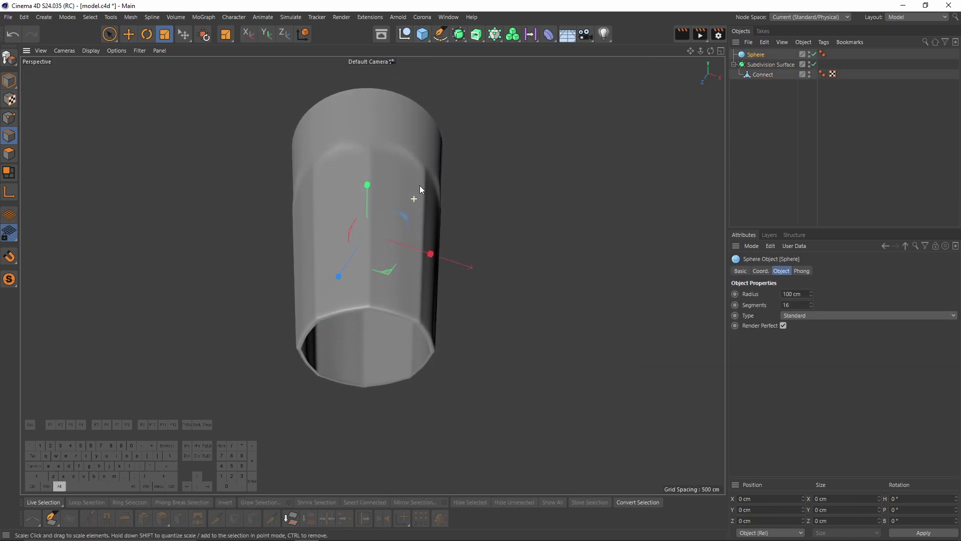
{"action": "double_click", "coordinate": [809, 72]}
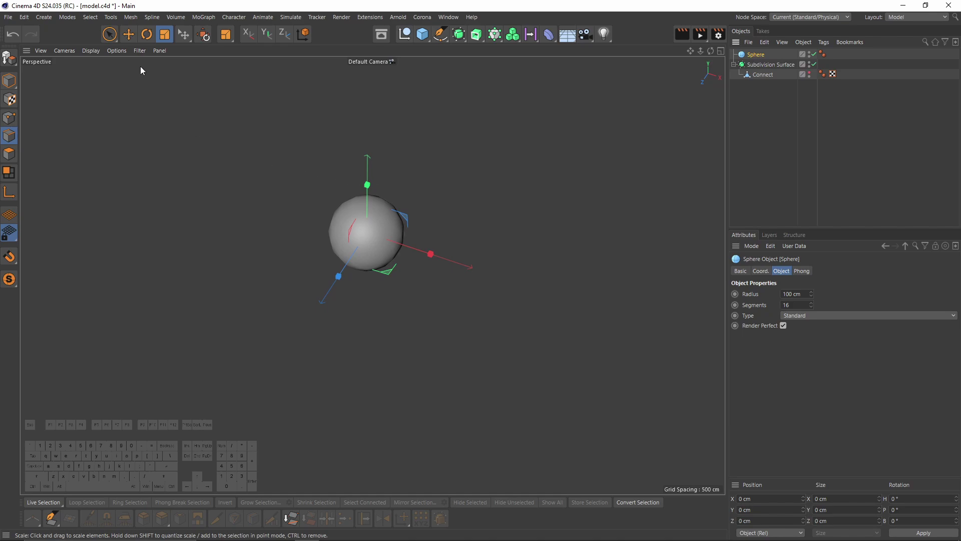
Step: Show wireframe lines on the shaded objects and change the sphere's type to Hexahedron
{"action": "left_click", "coordinate": [91, 51]}
{"action": "left_click", "coordinate": [104, 77]}
{"action": "mouse_move", "coordinate": [350, 215]}
{"action": "left_mouse_down", "text": "alt"}
{"action": "mouse_move", "coordinate": [337, 202]}
{"action": "mouse_move", "coordinate": [375, 246]}
{"action": "left_mouse_up", "text": "alt"}
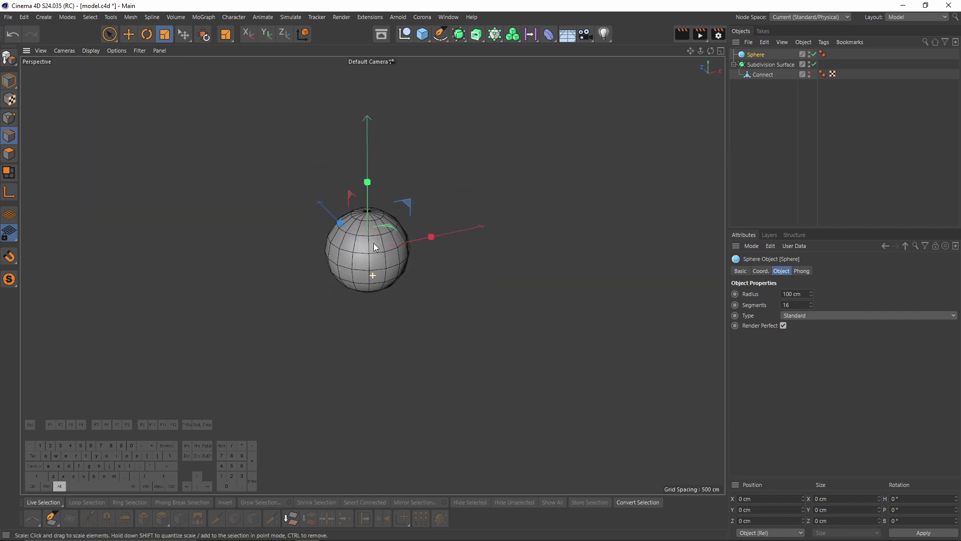
{"action": "left_click", "coordinate": [806, 314]}
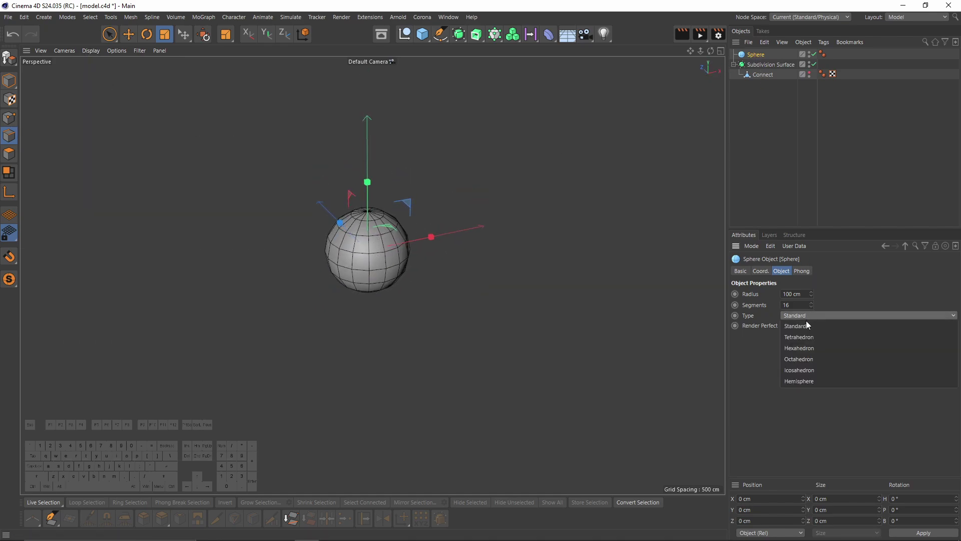
{"action": "left_click", "coordinate": [809, 348]}
{"action": "scroll", "coordinate": [386, 259], "scroll_direction": "up", "scroll_amount": 2}
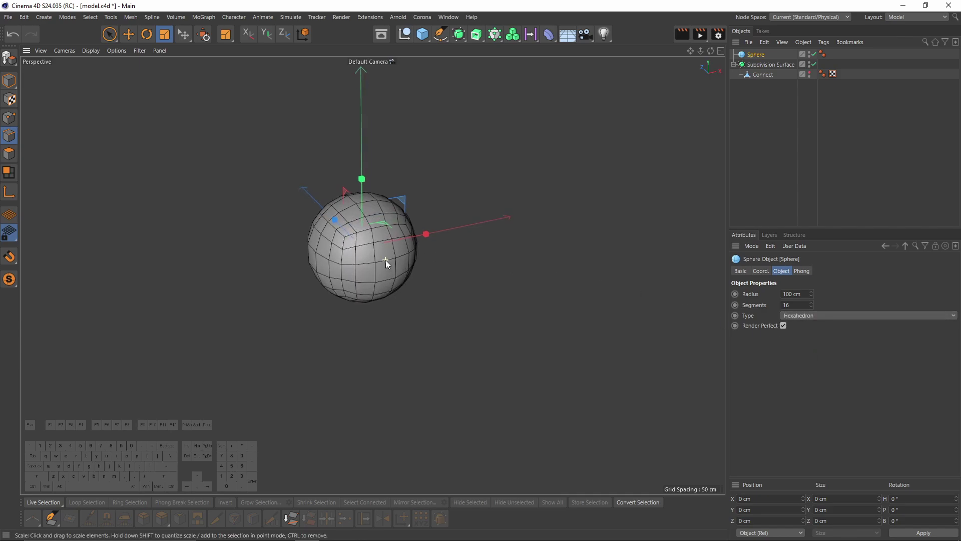
{"action": "left_click_drag", "start_coordinate": [385, 260], "coordinate": [400, 220], "text": "alt"}
Step: Show the Connect mesh again with Subdivision Surface turned off and check the edge count of its selected bottom border loop
{"action": "left_click", "coordinate": [809, 73], "text": "alt"}
{"action": "left_click", "coordinate": [759, 76]}
{"action": "scroll", "coordinate": [555, 156], "scroll_direction": "down", "scroll_amount": 2}
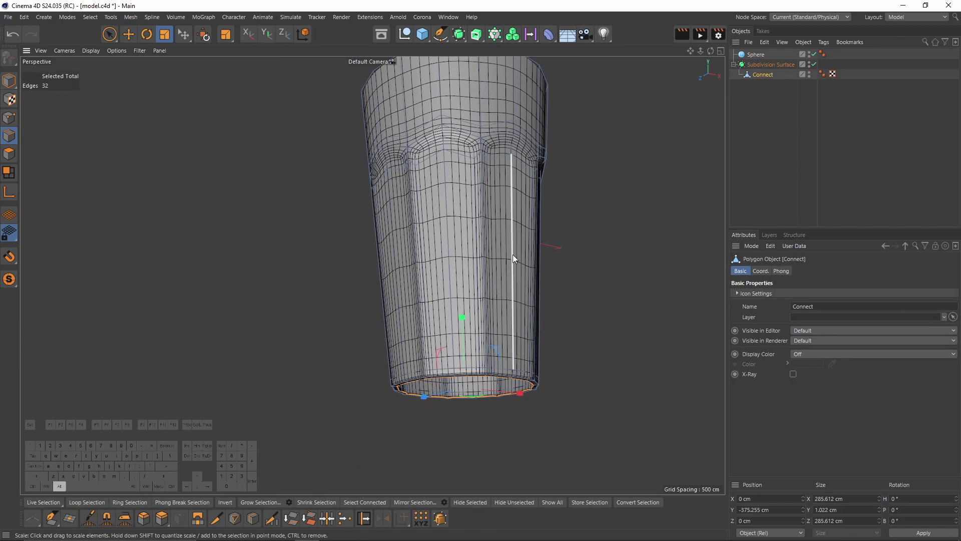
{"action": "left_click_drag", "start_coordinate": [474, 224], "coordinate": [475, 168], "text": "alt"}
{"action": "scroll", "coordinate": [492, 251], "scroll_direction": "up", "scroll_amount": 2}
{"action": "key", "text": "q"}
{"action": "middle_click_drag", "start_coordinate": [517, 253], "coordinate": [516, 180], "text": "alt"}
{"action": "scroll", "coordinate": [479, 235], "scroll_direction": "up", "scroll_amount": 3}
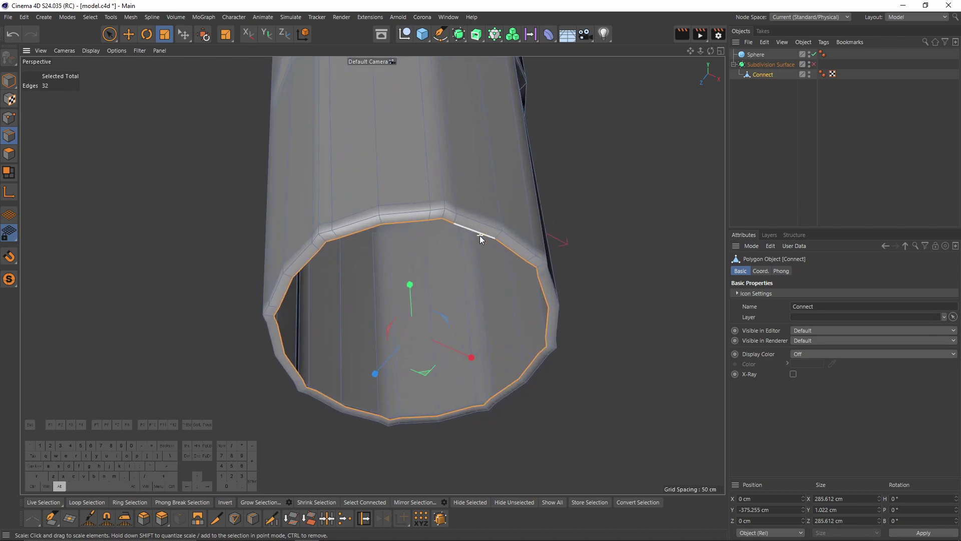
{"action": "right_click_drag", "start_coordinate": [479, 235], "coordinate": [365, 188], "text": "alt"}
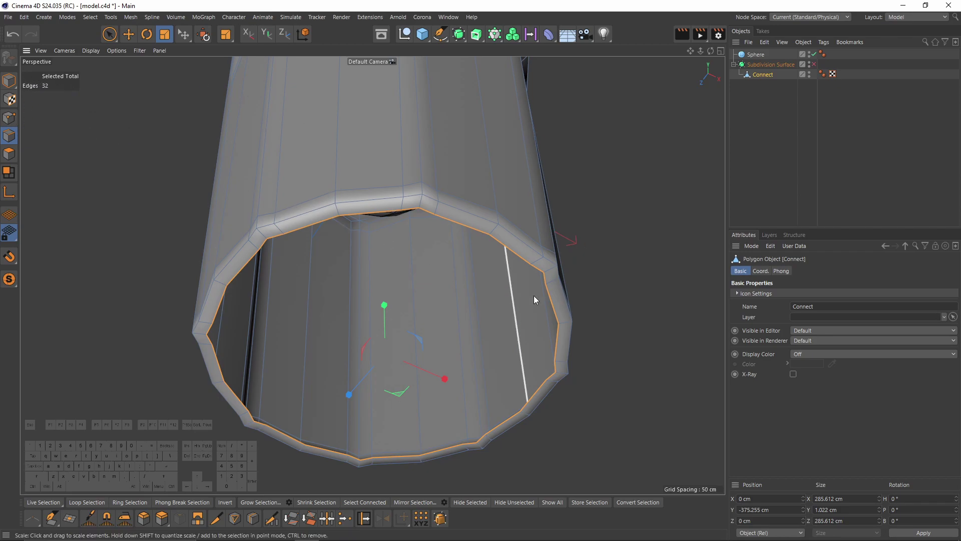
Step: Toggle the Selected Edges readout off and back on in the viewport's HUD settings
{"action": "key", "text": "shift+v"}
{"action": "left_click", "coordinate": [877, 275]}
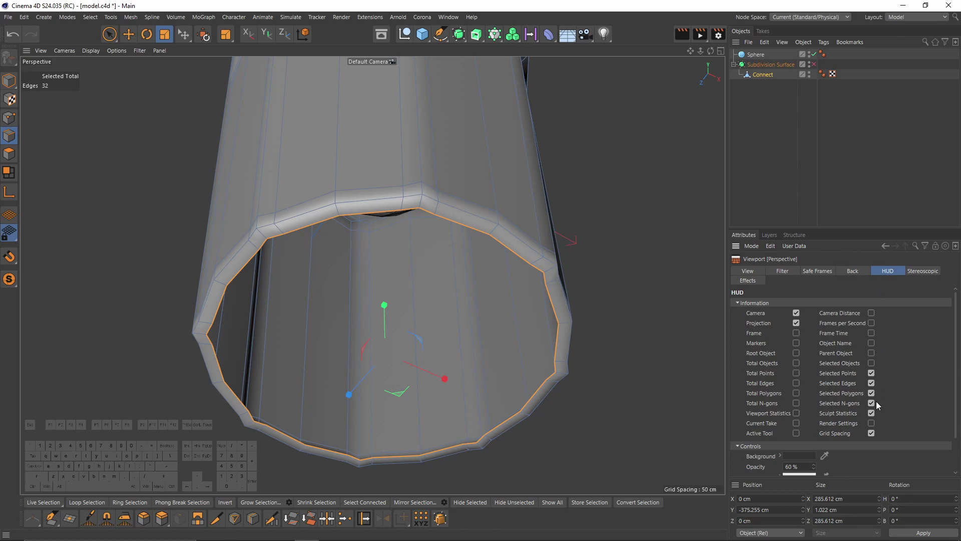
{"action": "left_click", "coordinate": [871, 384]}
{"action": "left_click", "coordinate": [871, 384]}
{"action": "left_click_drag", "start_coordinate": [506, 266], "coordinate": [502, 223], "text": "alt"}
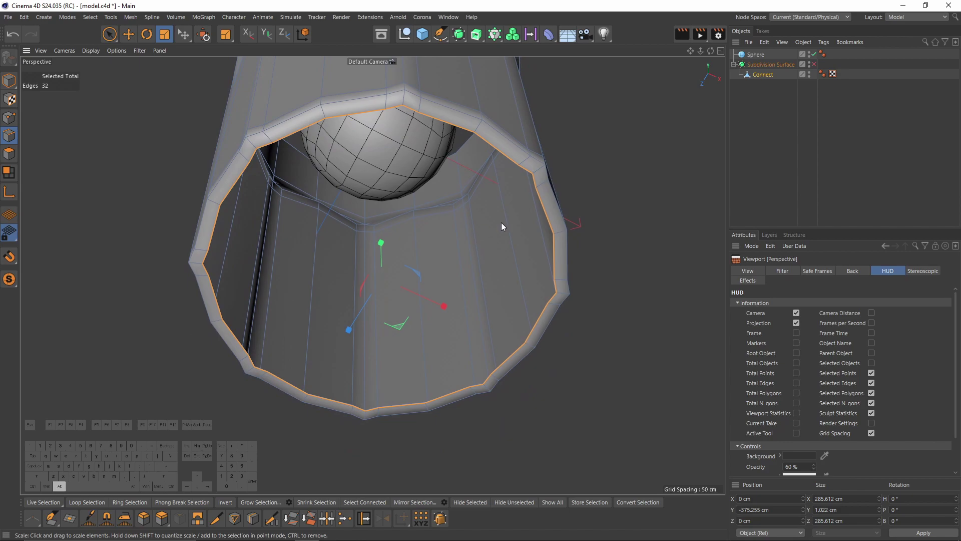
Step: Hide the Connect mesh and select the sphere for editing
{"action": "left_click", "coordinate": [809, 74]}
{"action": "left_click_drag", "start_coordinate": [484, 146], "coordinate": [518, 226], "text": "alt"}
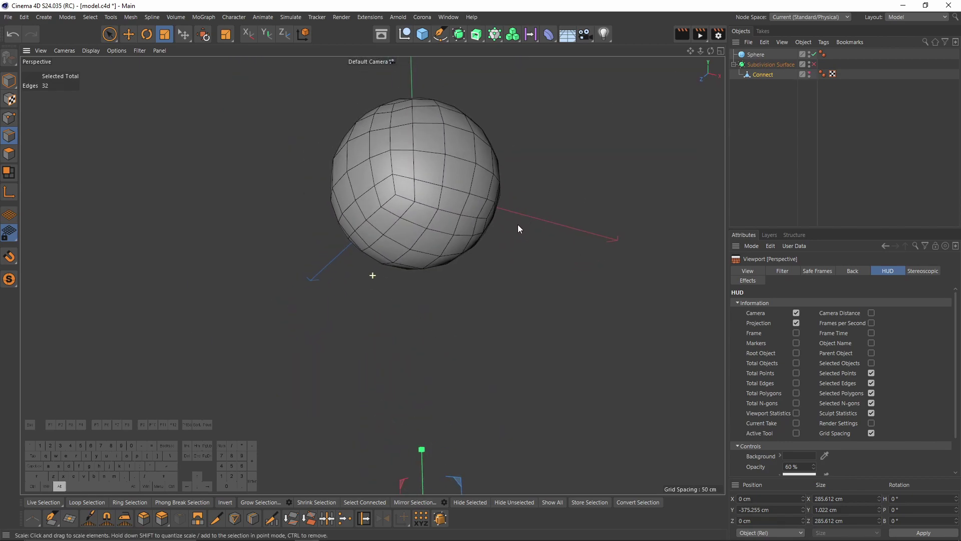
{"action": "left_click", "coordinate": [752, 57]}
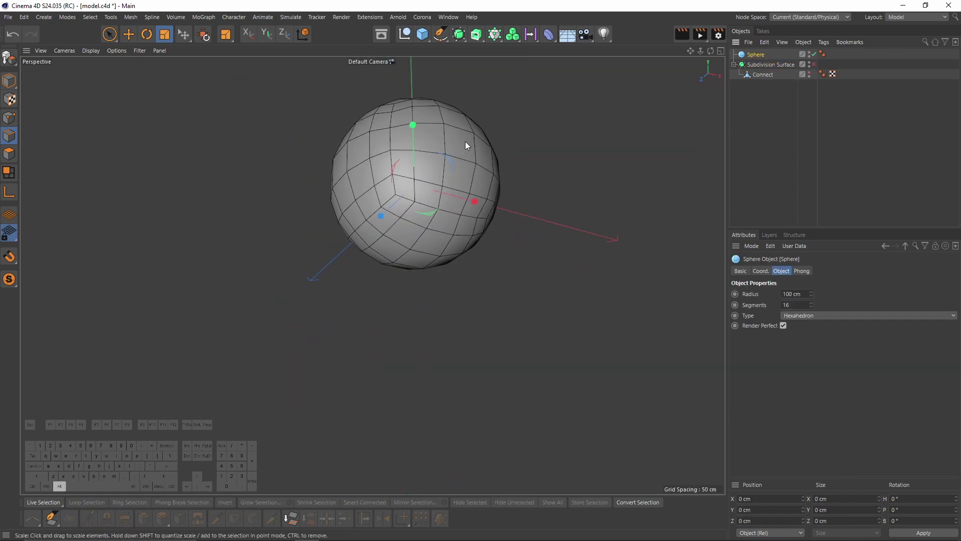
Step: Try the sphere with 18 segments, making it editable and selecting its middle edge loop, and undo the conversion
{"action": "left_click_drag", "start_coordinate": [464, 141], "coordinate": [527, 251], "text": "alt"}
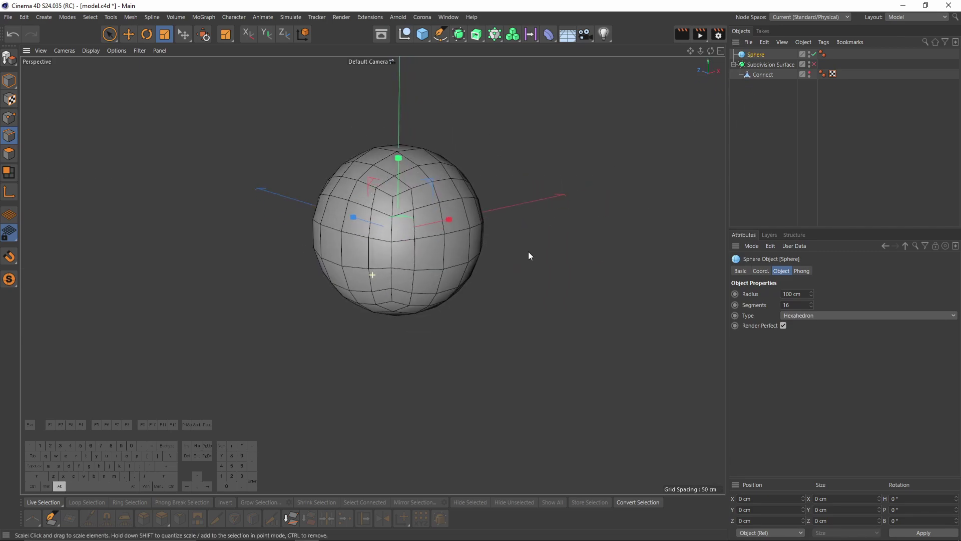
{"action": "left_click", "coordinate": [811, 303]}
{"action": "left_click", "coordinate": [812, 303]}
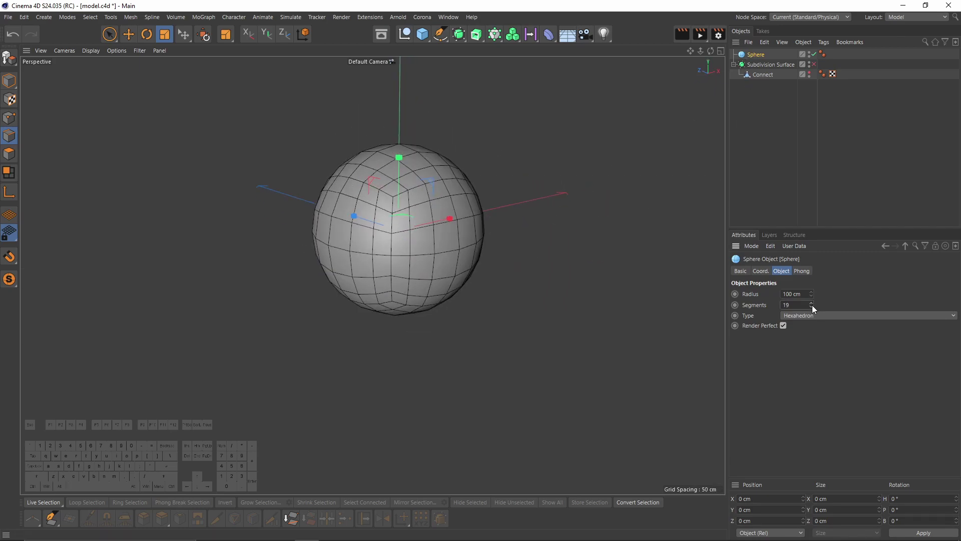
{"action": "left_click_drag", "start_coordinate": [486, 251], "coordinate": [601, 235], "text": "alt"}
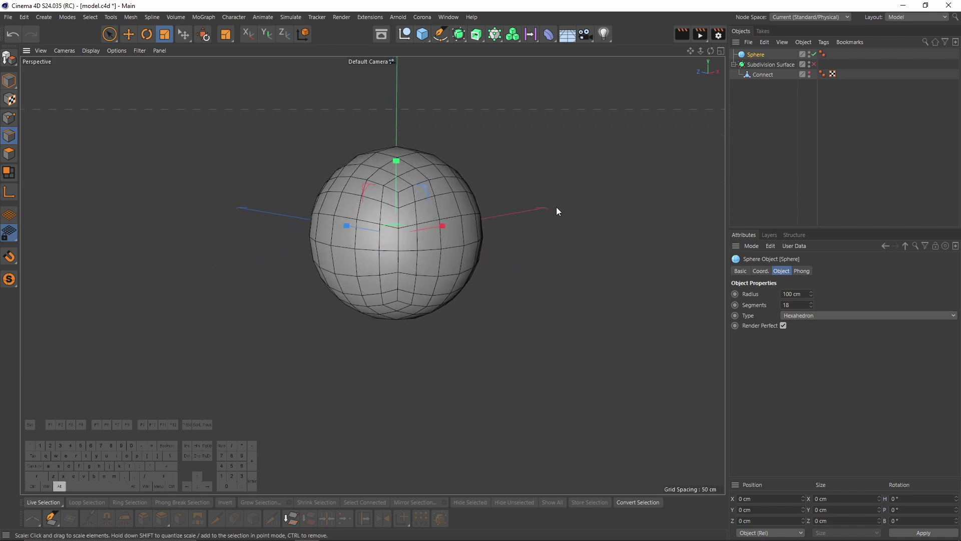
{"action": "middle_click_drag", "start_coordinate": [536, 207], "coordinate": [539, 241], "text": "alt"}
{"action": "key", "text": "c"}
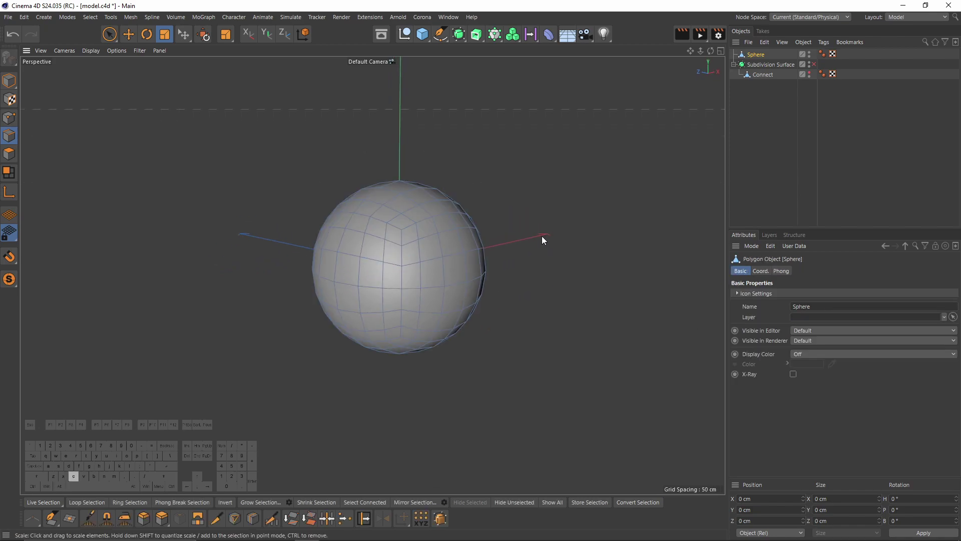
{"action": "double_click", "coordinate": [368, 289]}
{"action": "mouse_move", "coordinate": [434, 299]}
{"action": "left_mouse_down", "text": "alt"}
{"action": "mouse_move", "coordinate": [448, 237]}
{"action": "mouse_move", "coordinate": [439, 295]}
{"action": "left_mouse_up", "text": "alt"}
{"action": "scroll", "coordinate": [439, 295], "scroll_direction": "up", "scroll_amount": 2}
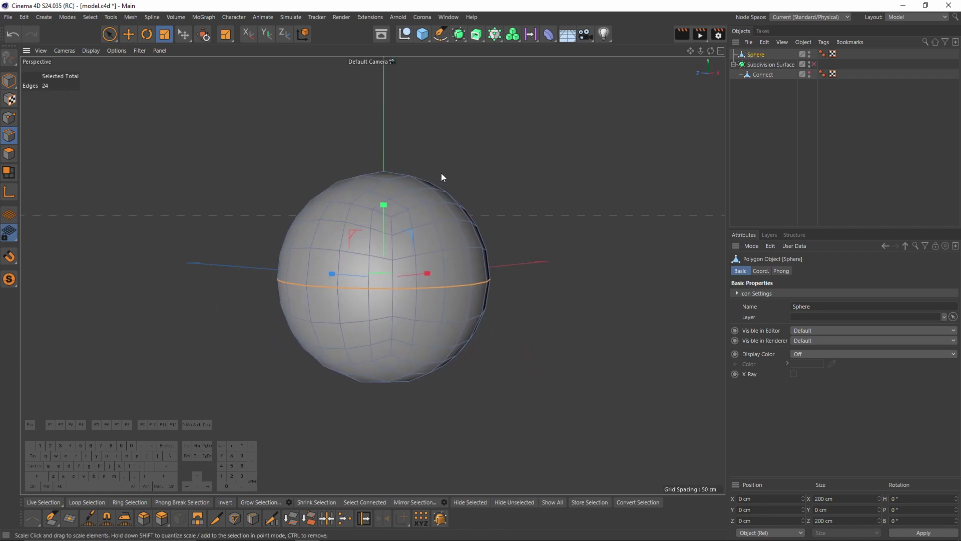
{"action": "key", "text": "ctrl+z"}
{"action": "key", "text": "ctrl+z"}
{"action": "key", "text": "ctrl+z"}
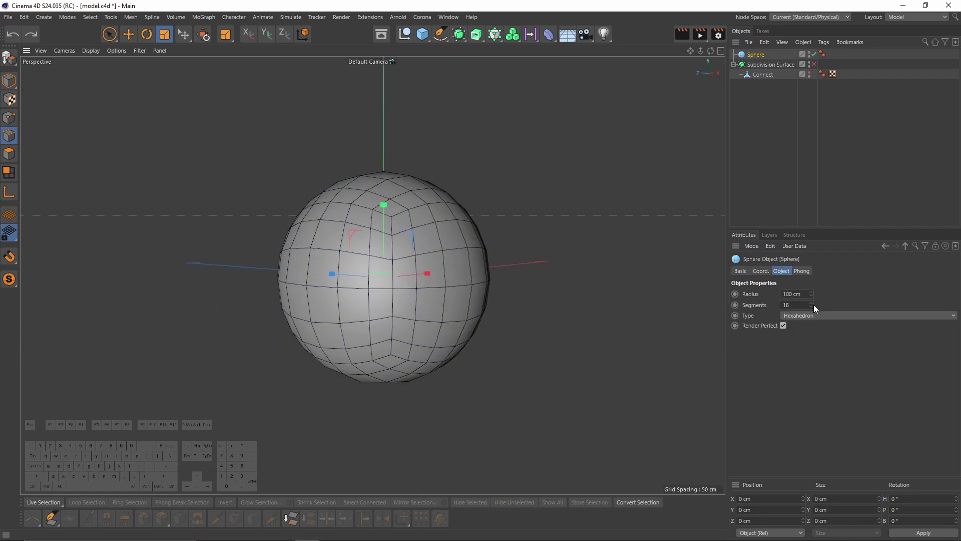
Step: Set the sphere's segments to 24 and make it editable
{"action": "left_click", "coordinate": [812, 304]}
{"action": "left_click", "coordinate": [811, 303]}
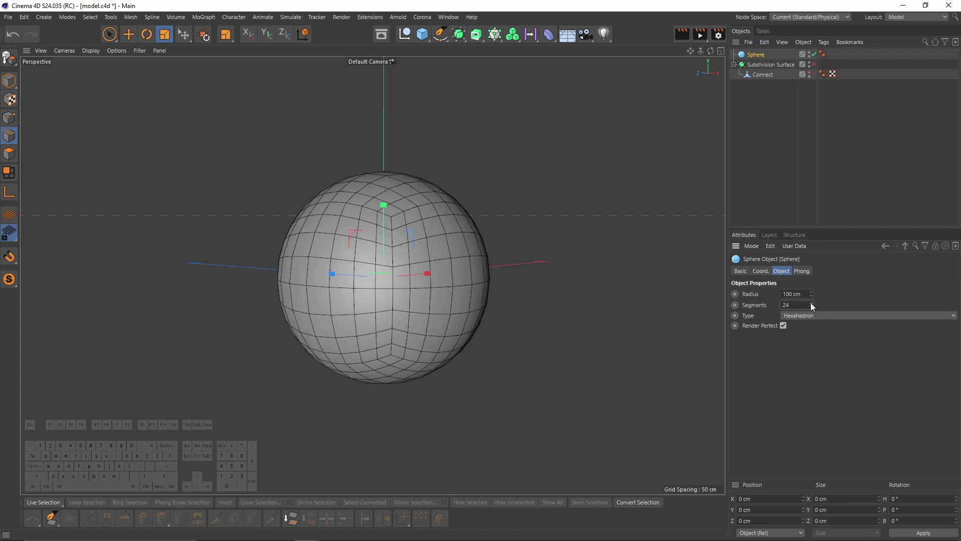
{"action": "key", "text": "c"}
Step: Select the edge loop around the sphere's equator and use Fill Selection on the lower half to delete its polygons
{"action": "left_click_drag", "start_coordinate": [354, 315], "coordinate": [190, 128], "text": "alt"}
{"action": "double_click", "coordinate": [359, 286]}
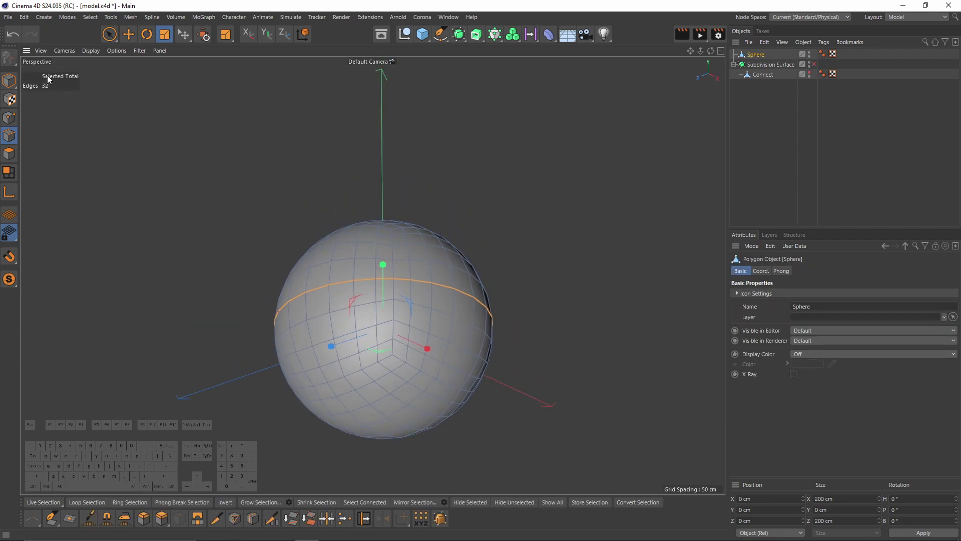
{"action": "left_click_drag", "start_coordinate": [466, 258], "coordinate": [409, 269], "text": "alt"}
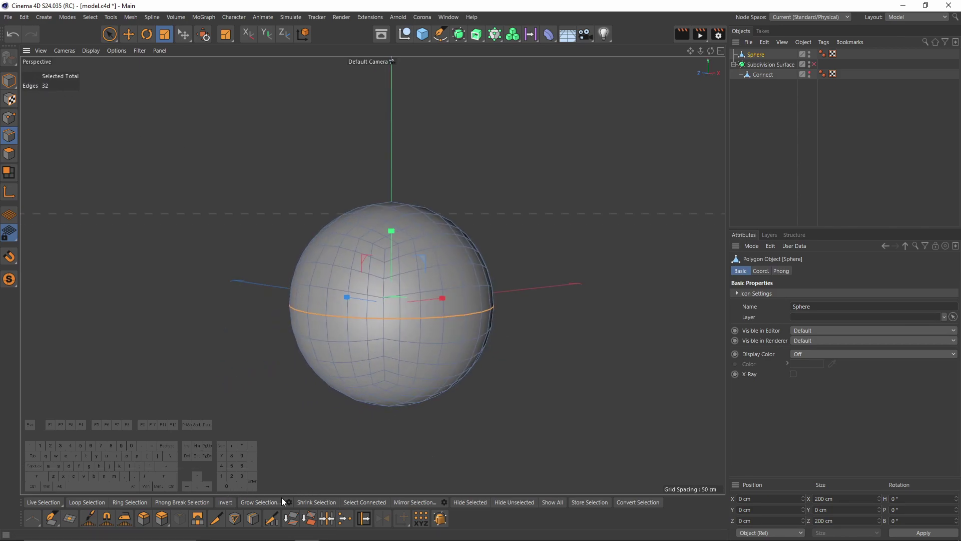
{"action": "left_click", "coordinate": [90, 17]}
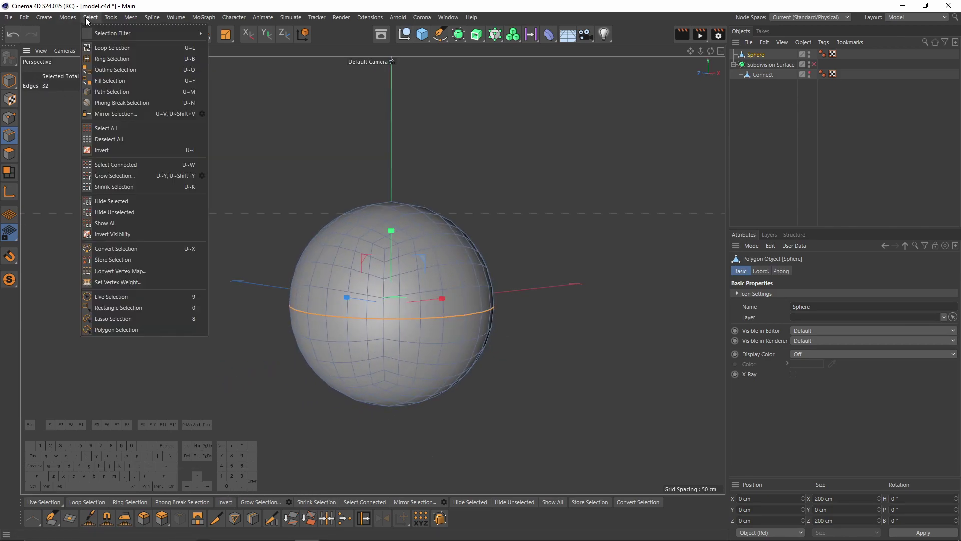
{"action": "left_click", "coordinate": [112, 82]}
{"action": "left_click_drag", "start_coordinate": [423, 337], "coordinate": [408, 386], "text": "alt"}
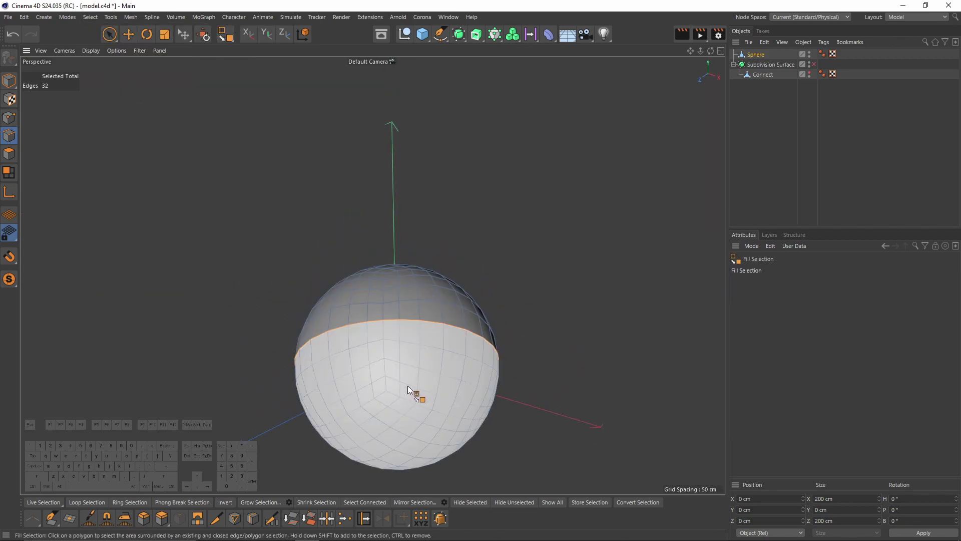
{"action": "left_click", "coordinate": [413, 398]}
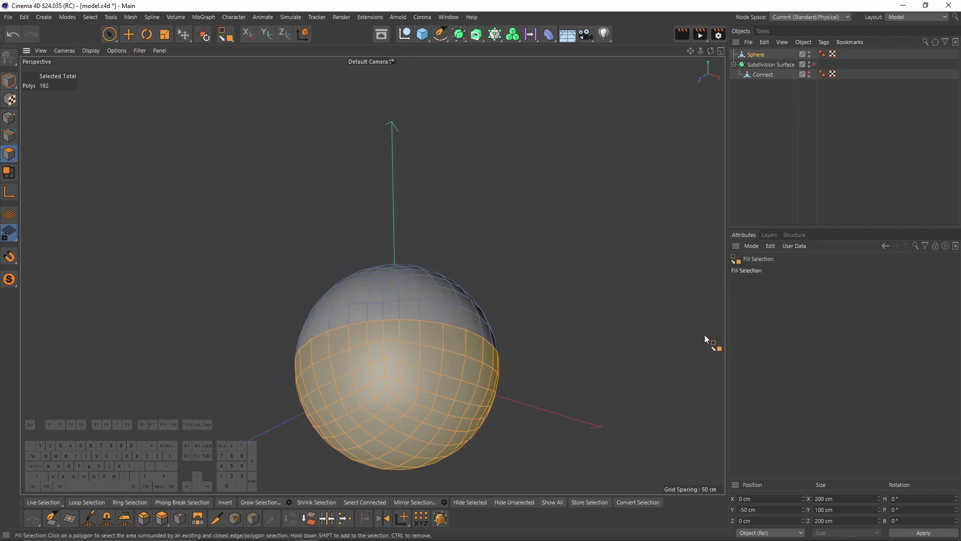
{"action": "key", "text": "Delete"}
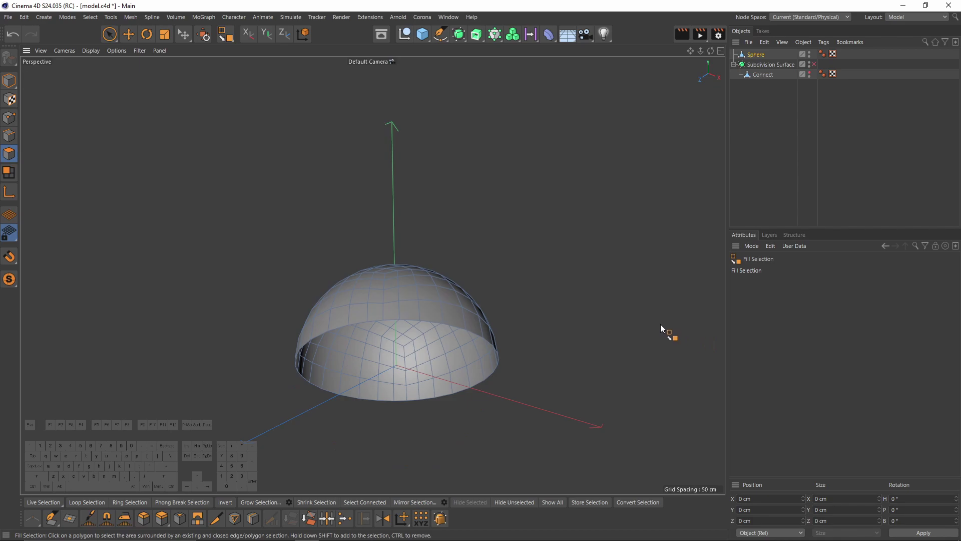
Step: Select all polygons of the remaining hemisphere and scale them flat to 0 cm in Y
{"action": "left_click", "coordinate": [407, 281]}
{"action": "left_click_drag", "start_coordinate": [425, 241], "coordinate": [437, 296], "text": "alt"}
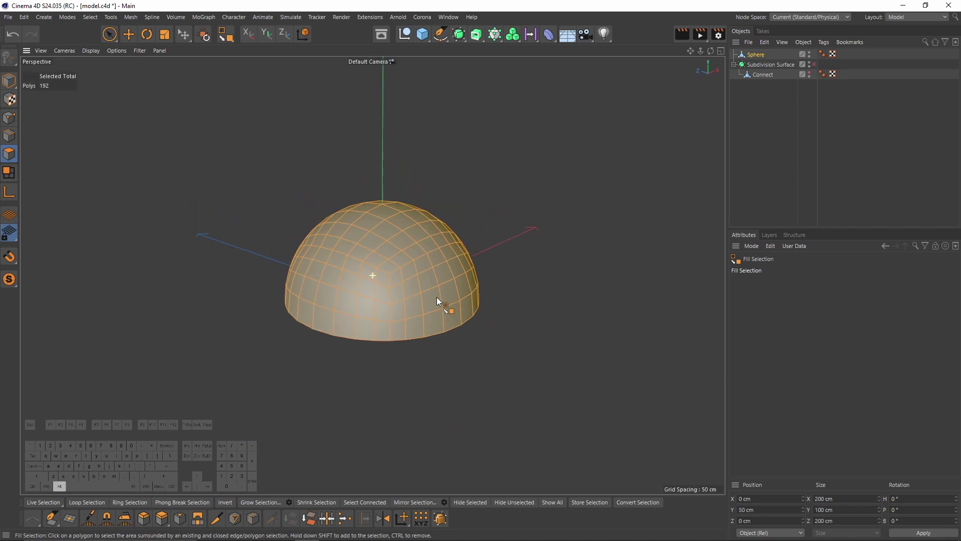
{"action": "left_click", "coordinate": [159, 35]}
{"action": "left_click_drag", "start_coordinate": [384, 185], "coordinate": [398, 292]}
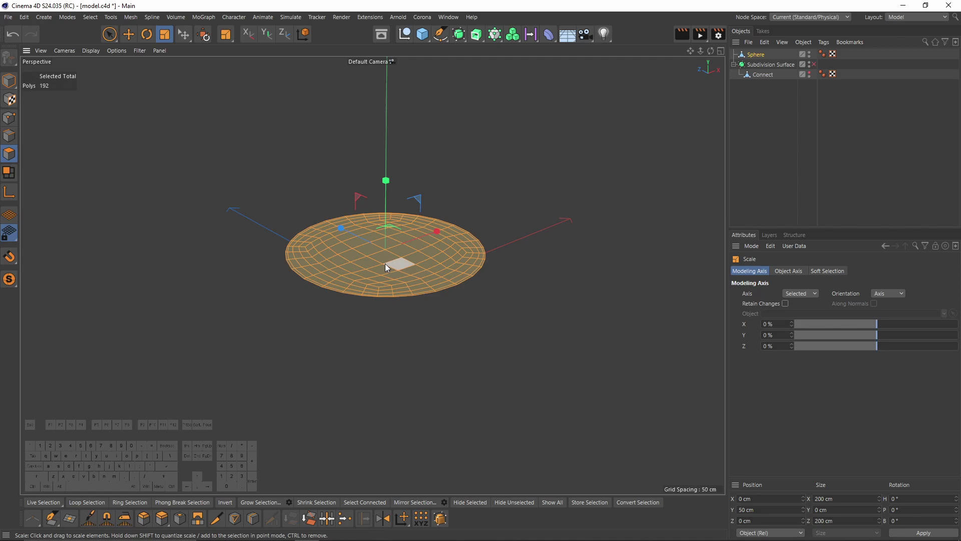
Step: Show the Connect mesh and move the flattened disc down in the Front view to about Y -360 cm, near the glass's bottom
{"action": "left_click", "coordinate": [809, 72]}
{"action": "key", "text": "e"}
{"action": "middle_click", "coordinate": [519, 329]}
{"action": "middle_click", "coordinate": [522, 329]}
{"action": "middle_click_drag", "start_coordinate": [429, 242], "coordinate": [458, 210], "text": "alt"}
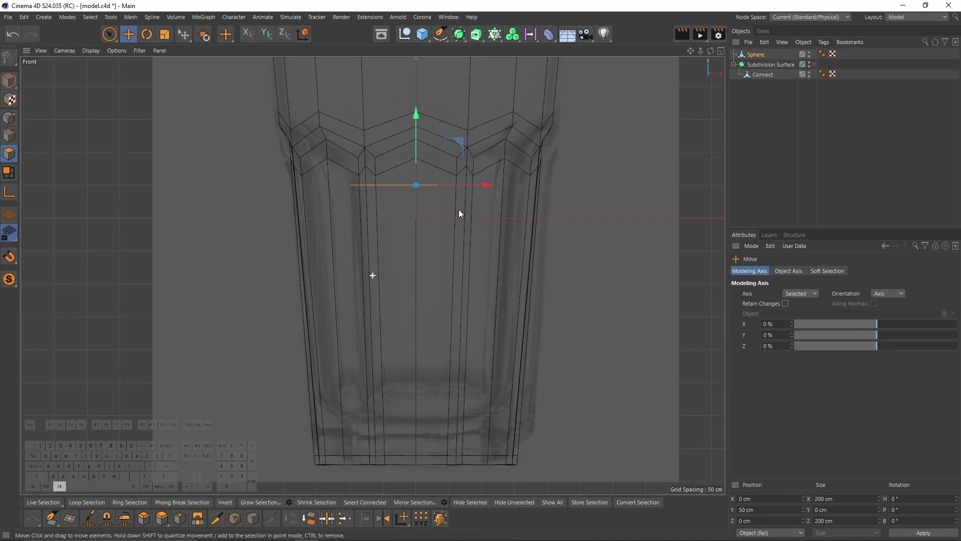
{"action": "left_click_drag", "start_coordinate": [412, 80], "coordinate": [411, 342]}
{"action": "middle_click_drag", "start_coordinate": [420, 381], "coordinate": [425, 286], "text": "alt"}
{"action": "right_click_drag", "start_coordinate": [424, 286], "coordinate": [419, 244], "text": "alt"}
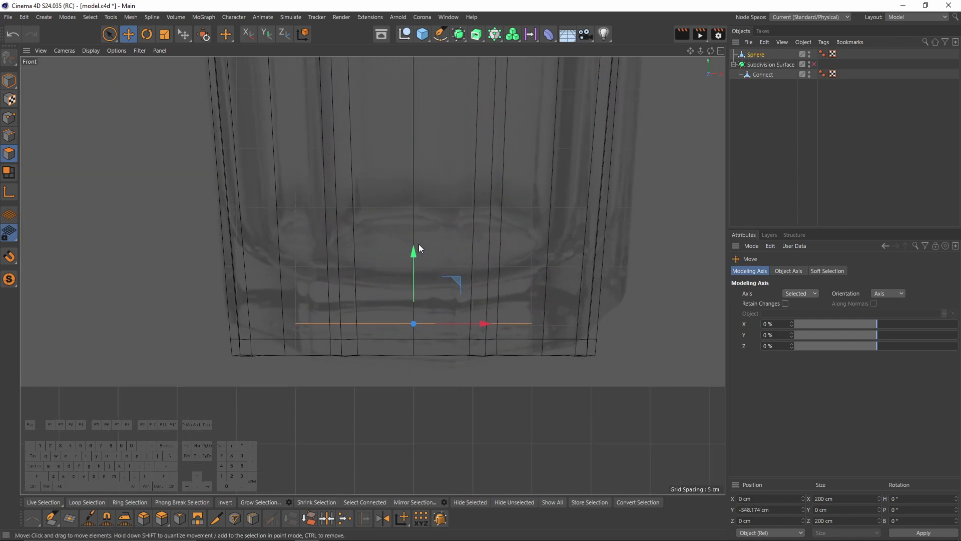
{"action": "left_click_drag", "start_coordinate": [419, 246], "coordinate": [414, 263]}
Step: Enable snapping with Edge Snap added and snap the disc down to the glass's bottom edge at Y -375.444 cm
{"action": "scroll", "coordinate": [428, 240], "scroll_direction": "up", "scroll_amount": 3}
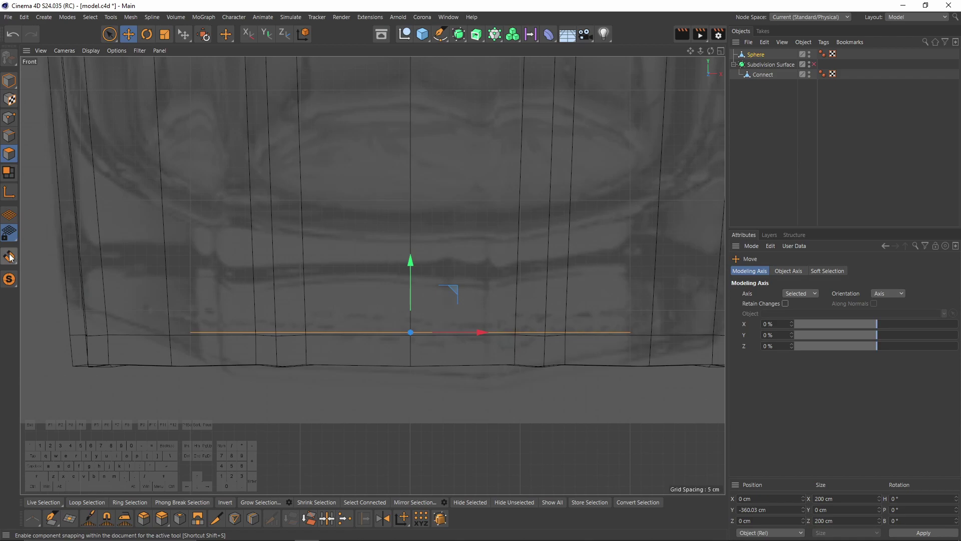
{"action": "left_click", "coordinate": [9, 256]}
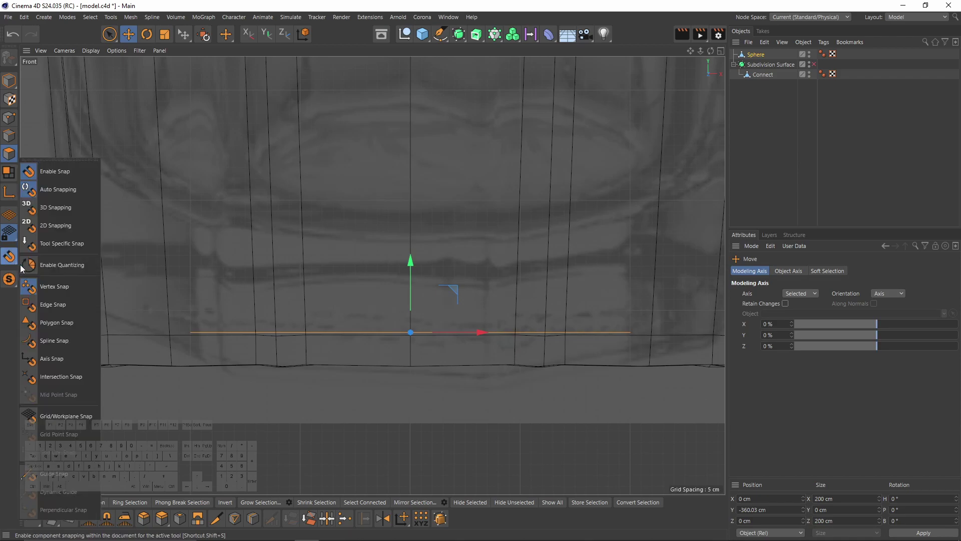
{"action": "left_click", "coordinate": [55, 161]}
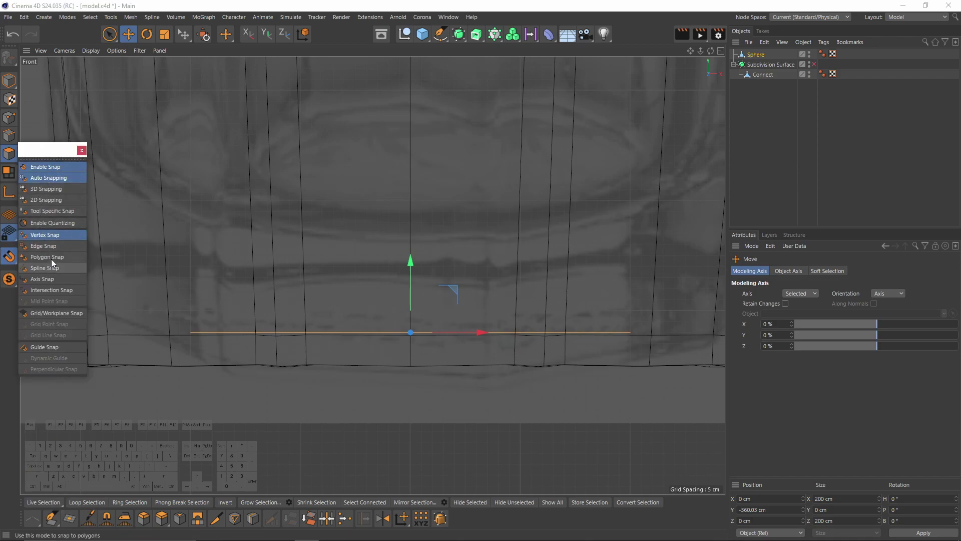
{"action": "left_click", "coordinate": [49, 245]}
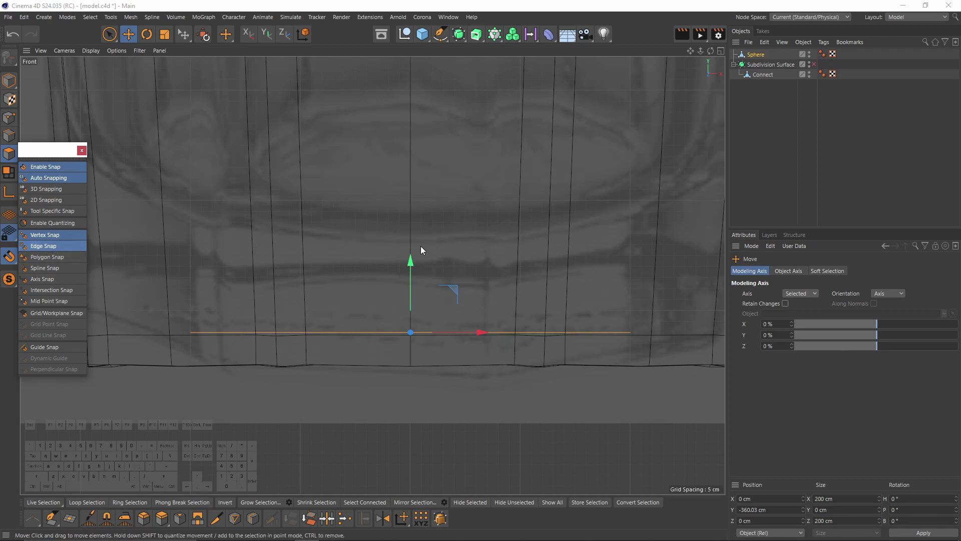
{"action": "left_click_drag", "start_coordinate": [421, 250], "coordinate": [411, 291]}
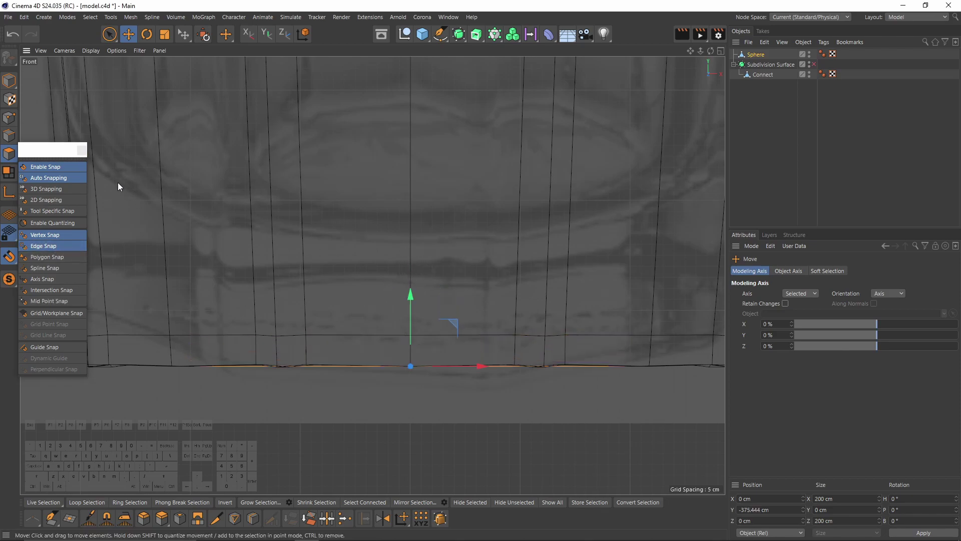
{"action": "left_click", "coordinate": [81, 150]}
Step: Examine in the Perspective view how the disc sits inside the glass's open bottom
{"action": "middle_click", "coordinate": [263, 203]}
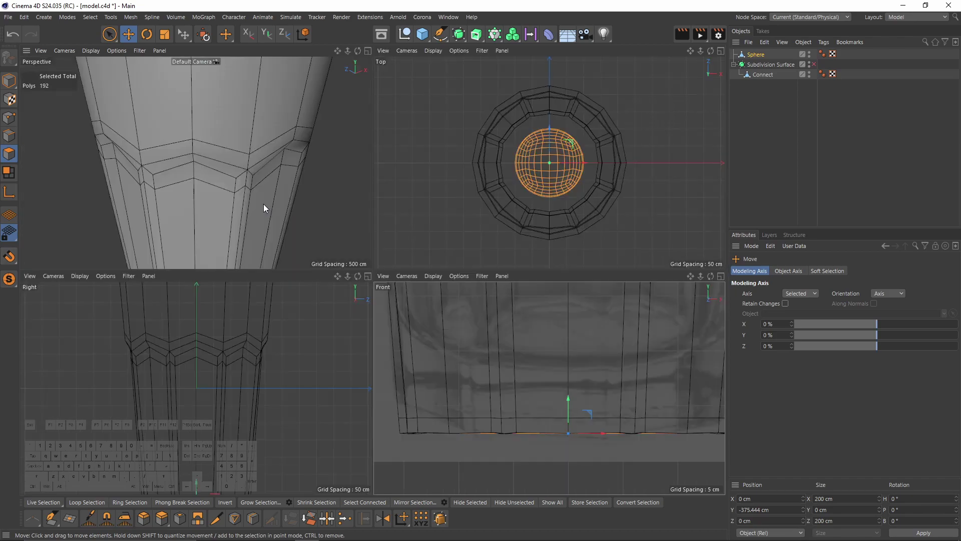
{"action": "middle_click", "coordinate": [264, 204]}
{"action": "left_click_drag", "start_coordinate": [407, 238], "coordinate": [413, 268], "text": "alt"}
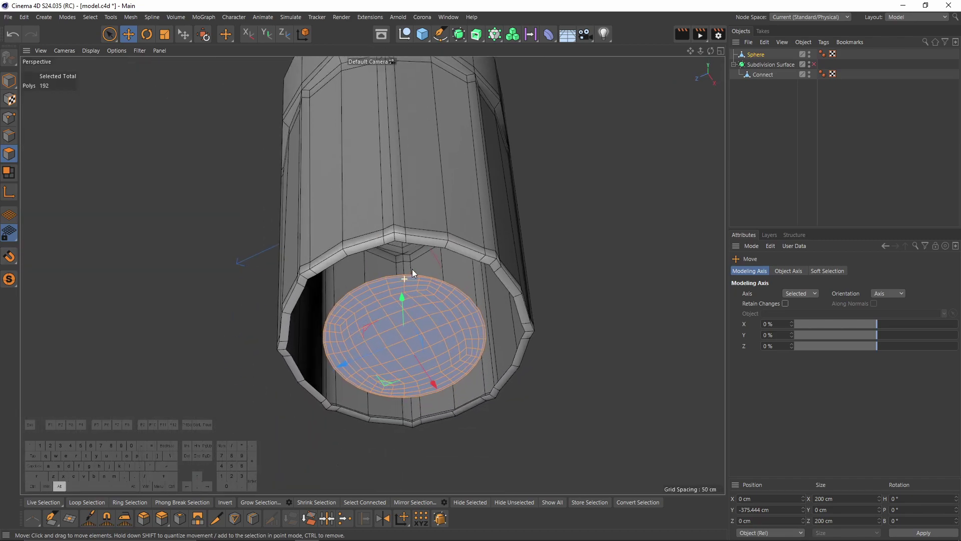
{"action": "right_click_drag", "start_coordinate": [413, 269], "coordinate": [445, 293], "text": "alt"}
{"action": "middle_click_drag", "start_coordinate": [446, 293], "coordinate": [444, 192], "text": "alt"}
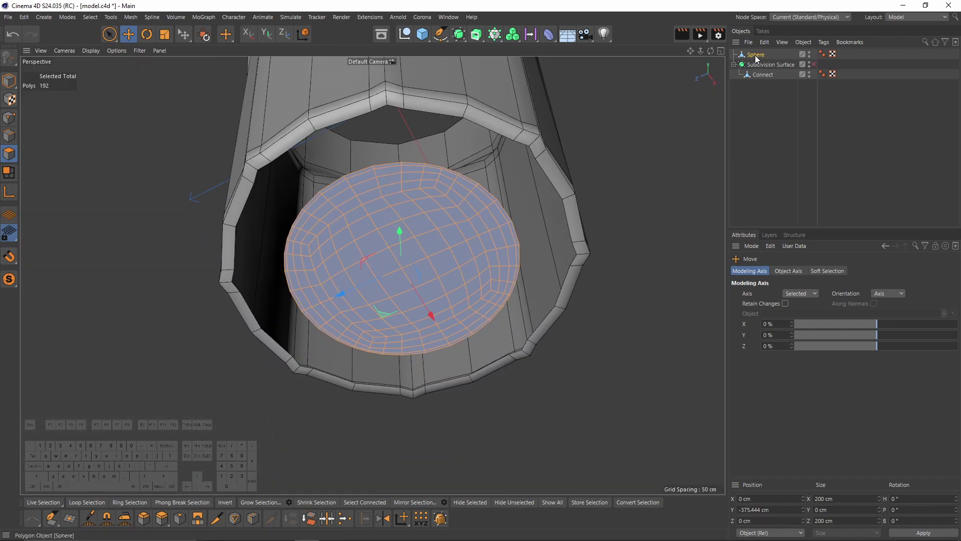
Step: Place the Sphere disc under the Subdivision Surface and merge it with the Connect mesh using Connect Objects + Delete
{"action": "left_click_drag", "start_coordinate": [755, 54], "coordinate": [780, 64]}
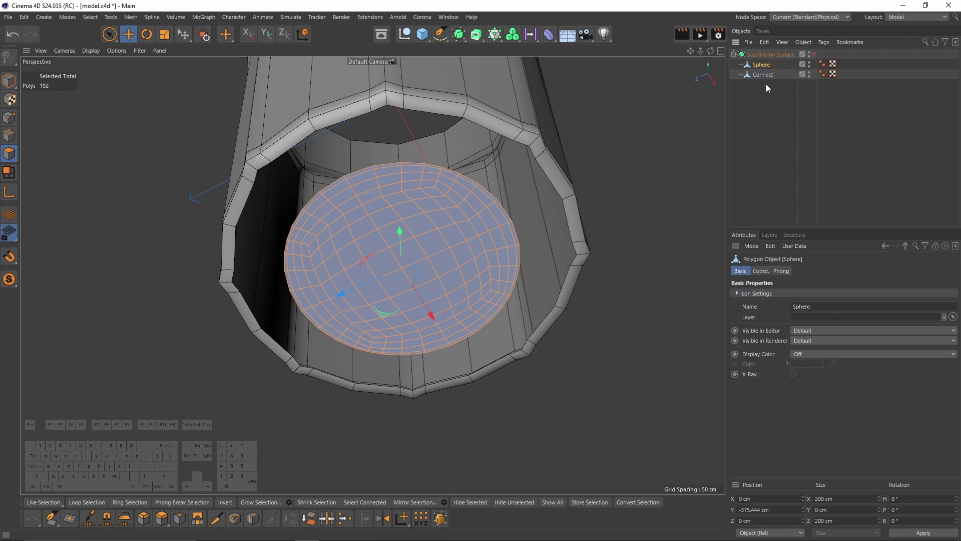
{"action": "right_click", "coordinate": [759, 77]}
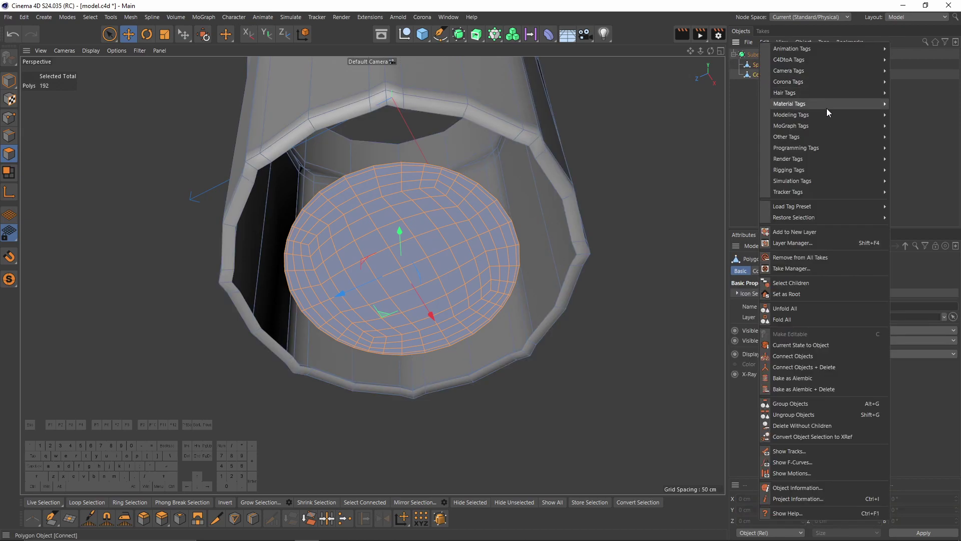
{"action": "left_click", "coordinate": [825, 367]}
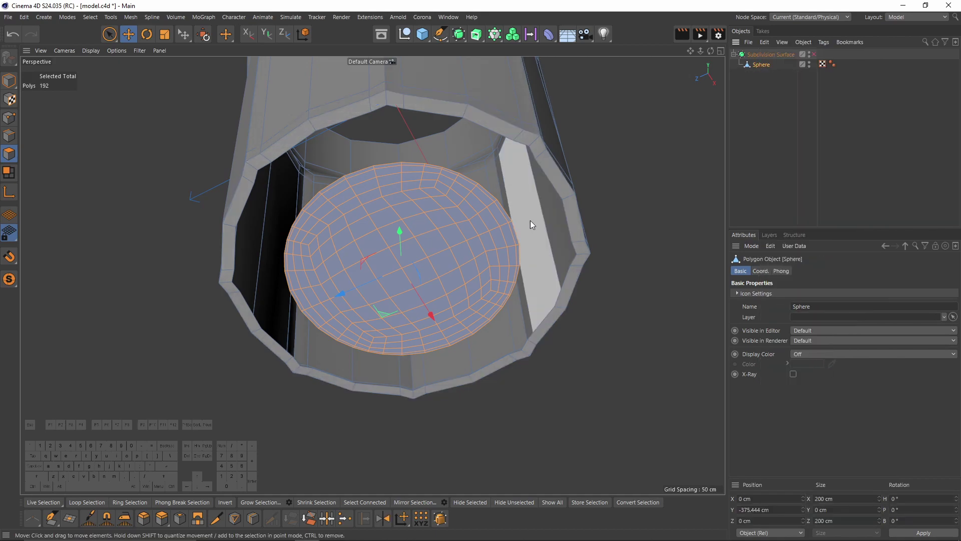
Step: Select the border edge loops of the disc and the glass's bottom opening and join them with Stitch and Sew
{"action": "key", "text": "Return"}
{"action": "right_click_drag", "start_coordinate": [368, 149], "coordinate": [466, 219], "text": "alt"}
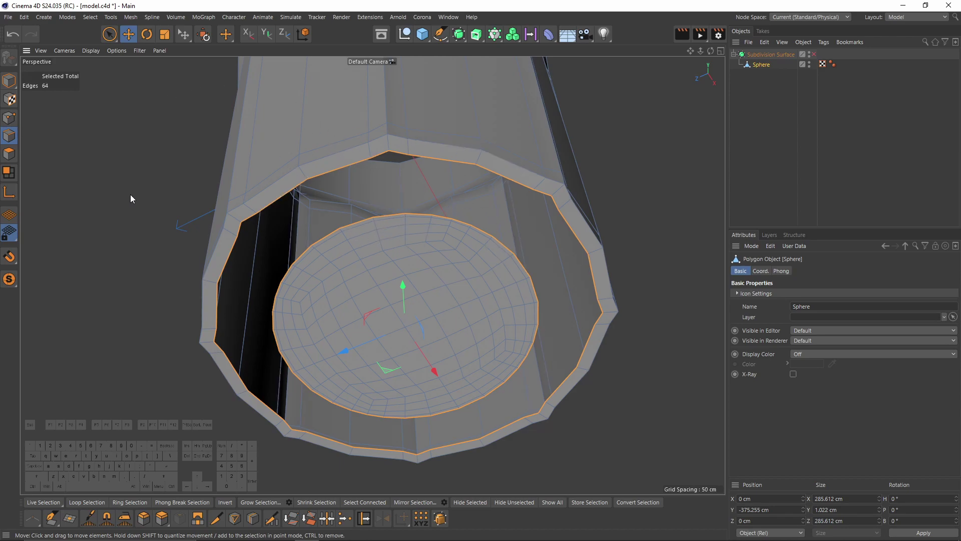
{"action": "left_click", "coordinate": [185, 195]}
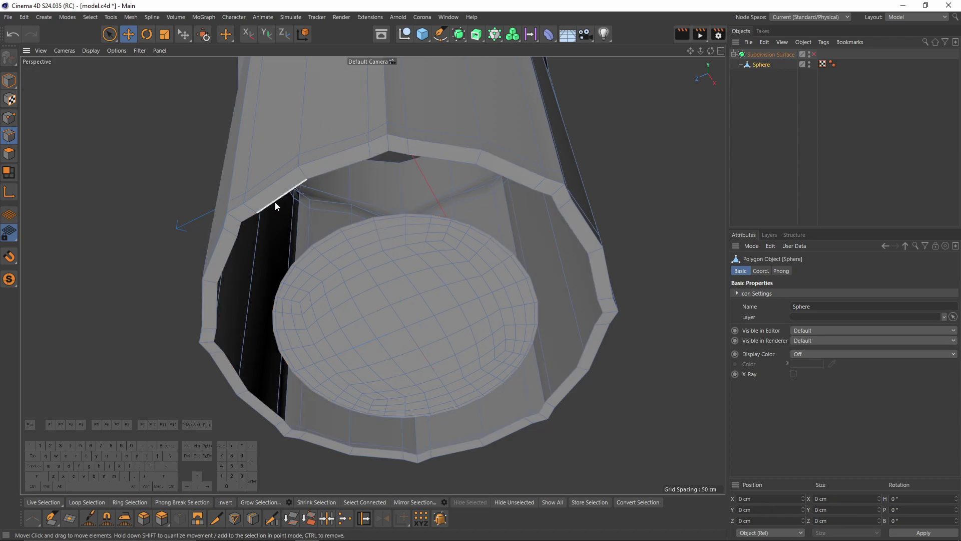
{"action": "double_click", "coordinate": [275, 203]}
{"action": "double_click", "coordinate": [334, 230], "text": "shift"}
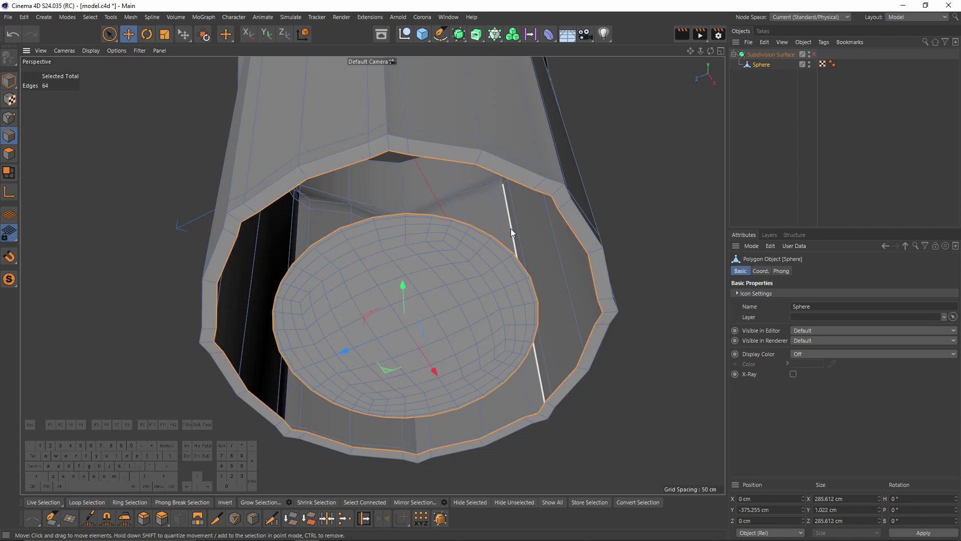
{"action": "right_click", "coordinate": [496, 257]}
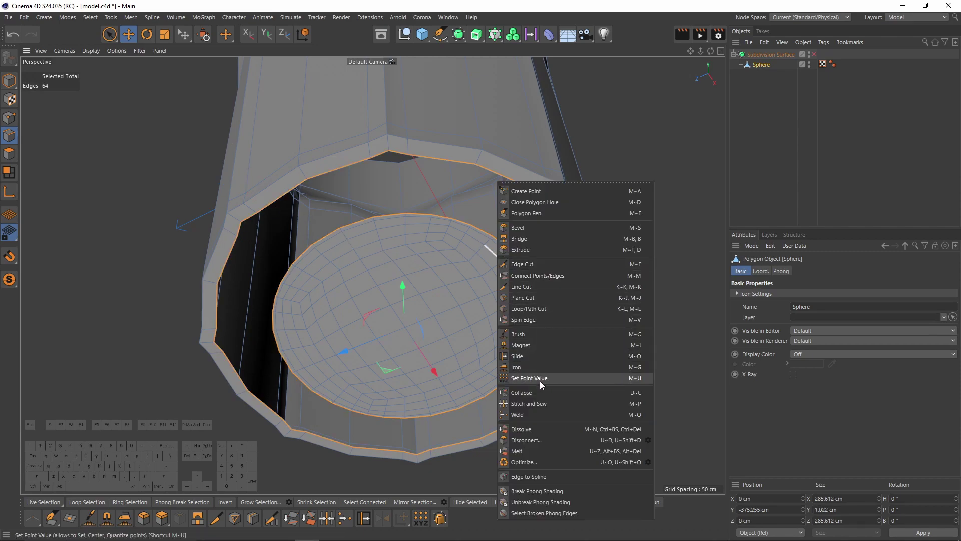
{"action": "left_click", "coordinate": [538, 405]}
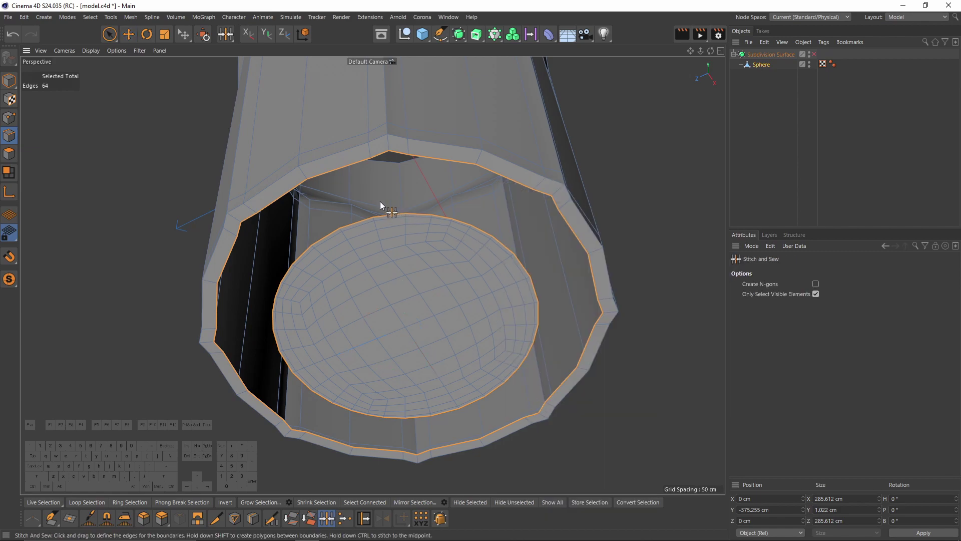
{"action": "scroll", "coordinate": [326, 248], "scroll_direction": "up", "scroll_amount": 3}
{"action": "left_click_drag", "start_coordinate": [284, 201], "coordinate": [249, 162]}
{"action": "right_click_drag", "start_coordinate": [403, 224], "coordinate": [342, 254], "text": "alt"}
{"action": "mouse_move", "coordinate": [342, 255]}
{"action": "left_mouse_down", "text": "alt"}
{"action": "mouse_move", "coordinate": [359, 223]}
{"action": "mouse_move", "coordinate": [360, 251]}
{"action": "left_mouse_up", "text": "alt"}
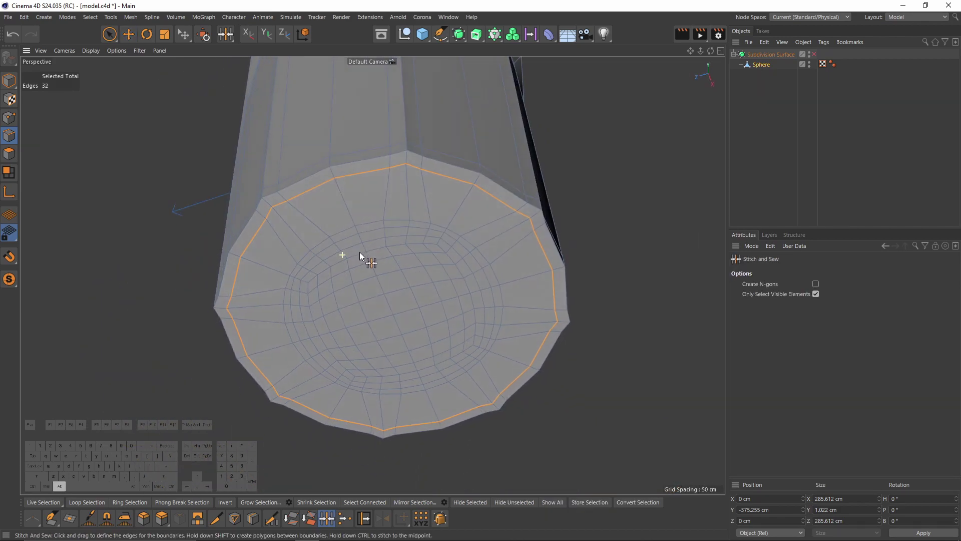
Step: Select the two outermost edge loops inside the stitched bottom and dissolve them
{"action": "key", "text": "e"}
{"action": "scroll", "coordinate": [340, 254], "scroll_direction": "up", "scroll_amount": 3}
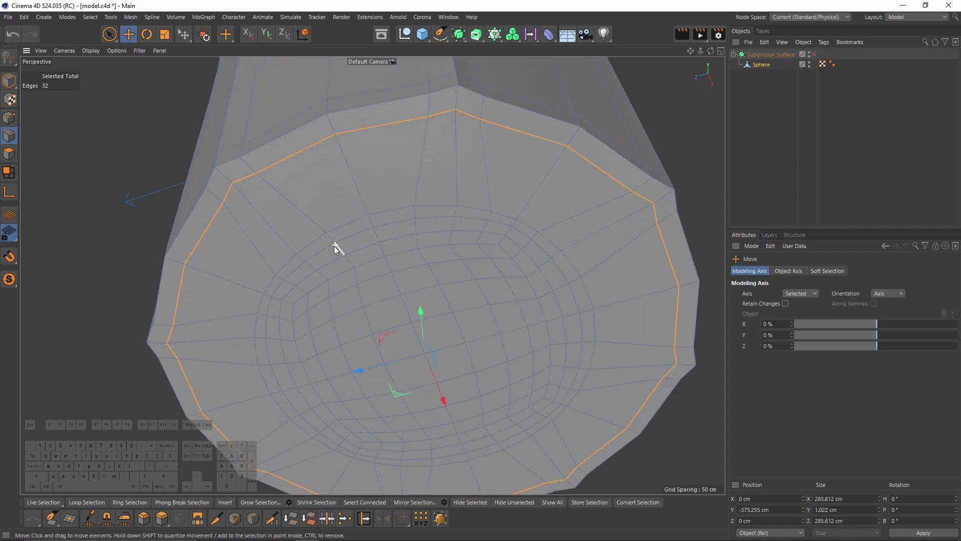
{"action": "double_click", "coordinate": [290, 264], "text": "shift"}
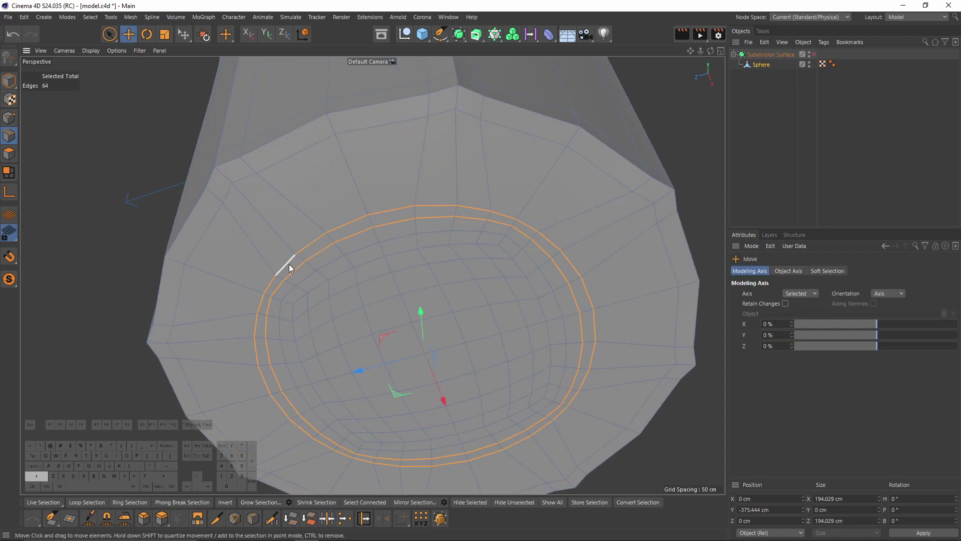
{"action": "left_click_drag", "start_coordinate": [483, 224], "coordinate": [410, 203], "text": "alt"}
{"action": "right_click", "coordinate": [545, 182]}
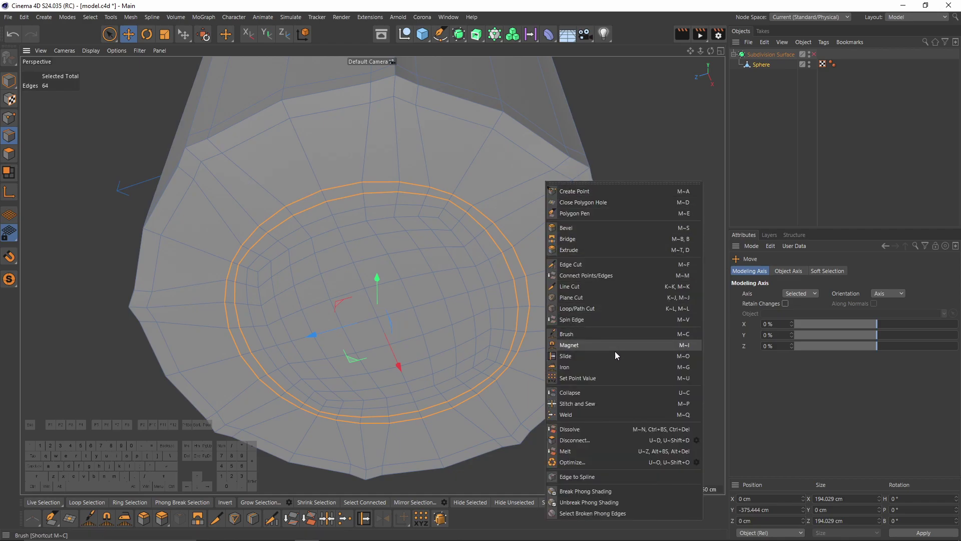
{"action": "left_click", "coordinate": [587, 430]}
{"action": "scroll", "coordinate": [451, 211], "scroll_direction": "down", "scroll_amount": 3}
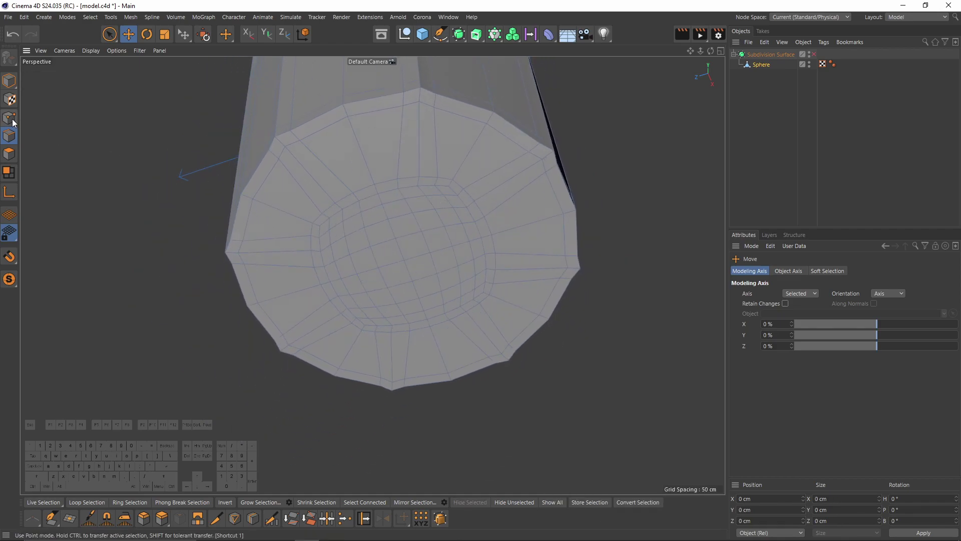
Step: Select the bottom's interior points and even them out with the Brush in Smooth mode, using a radius of 188.54 cm
{"action": "left_click", "coordinate": [13, 120]}
{"action": "middle_click", "coordinate": [371, 223]}
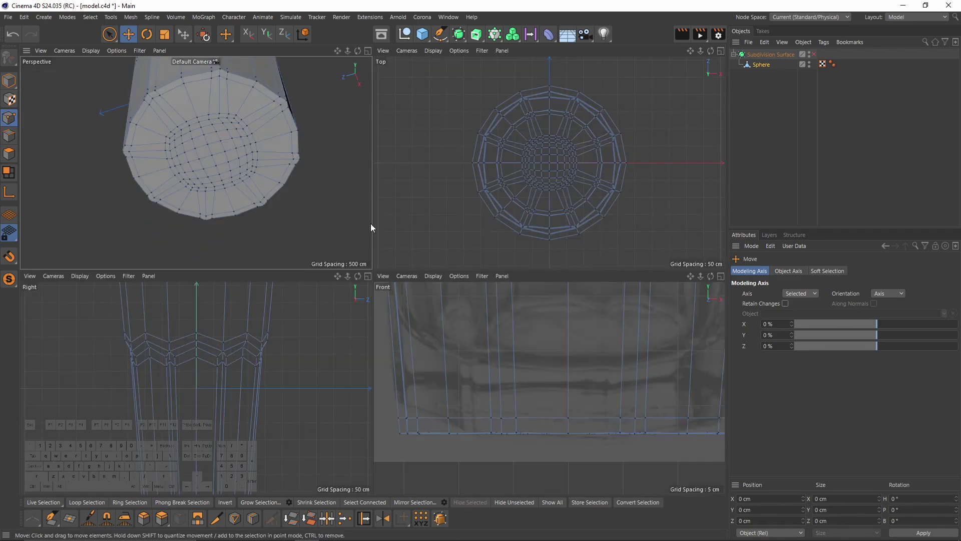
{"action": "middle_click", "coordinate": [370, 223]}
{"action": "key", "text": "9"}
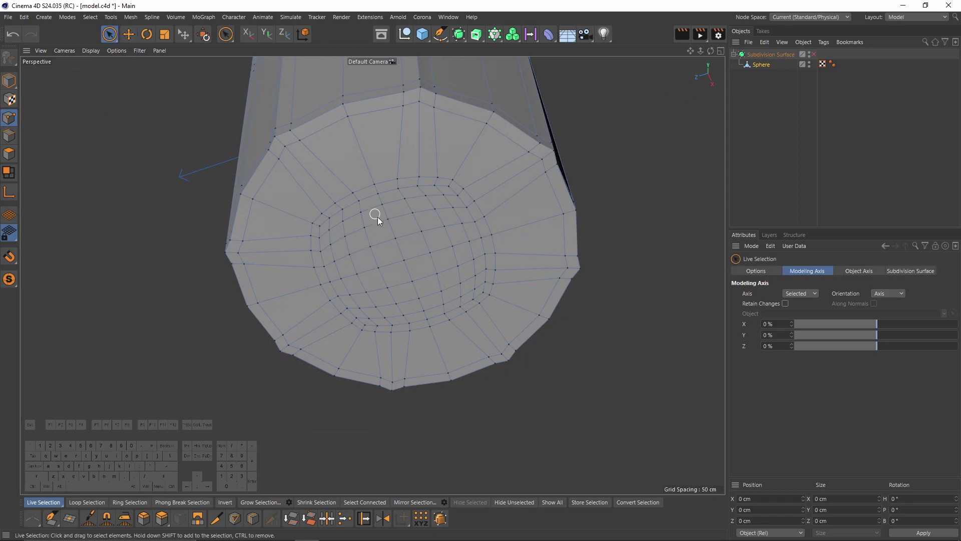
{"action": "mouse_move", "coordinate": [375, 221]}
{"action": "left_mouse_down"}
{"action": "mouse_move", "coordinate": [364, 277]}
{"action": "mouse_move", "coordinate": [453, 251]}
{"action": "mouse_move", "coordinate": [443, 219]}
{"action": "left_mouse_up"}
{"action": "key", "text": "m"}
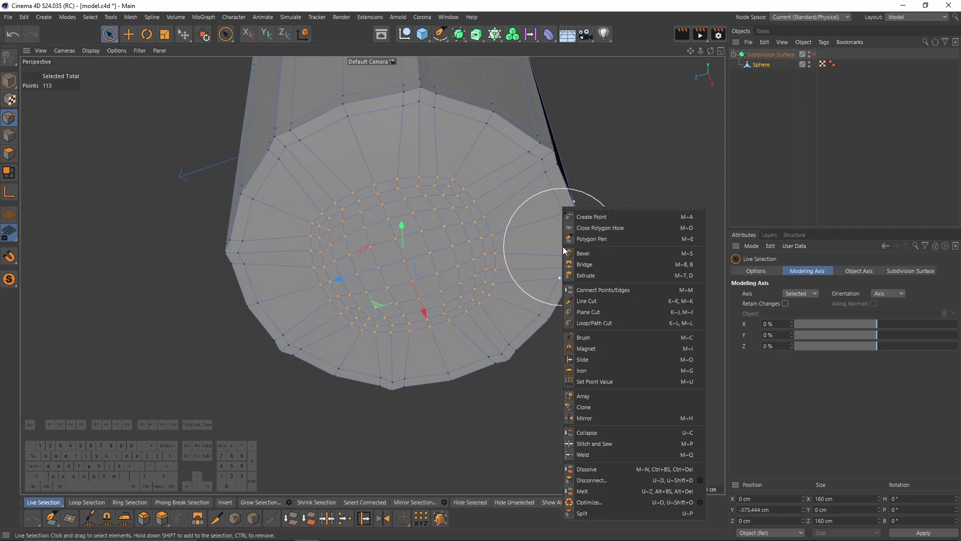
{"action": "left_click", "coordinate": [598, 335]}
{"action": "left_click", "coordinate": [799, 316]}
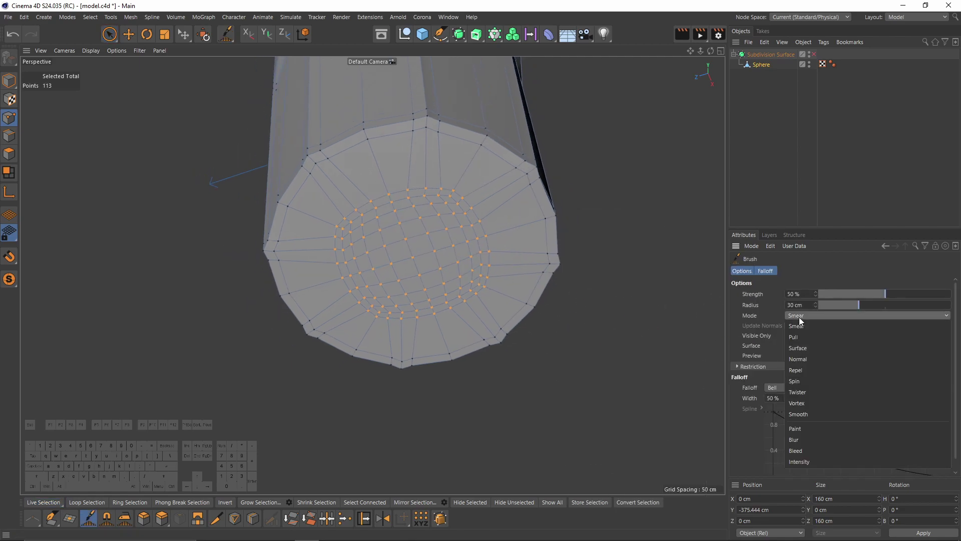
{"action": "left_click", "coordinate": [815, 412]}
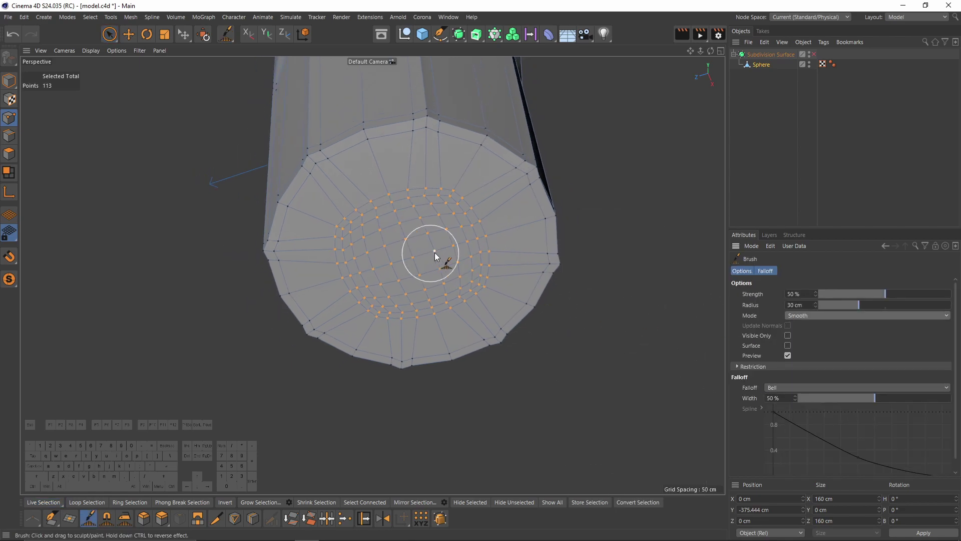
{"action": "middle_click_drag", "start_coordinate": [446, 251], "coordinate": [594, 251]}
{"action": "mouse_move", "coordinate": [440, 269]}
{"action": "left_mouse_down"}
{"action": "mouse_move", "coordinate": [389, 229]}
{"action": "mouse_move", "coordinate": [351, 257]}
{"action": "mouse_move", "coordinate": [442, 277]}
{"action": "mouse_move", "coordinate": [452, 226]}
{"action": "mouse_move", "coordinate": [344, 211]}
{"action": "mouse_move", "coordinate": [354, 202]}
{"action": "mouse_move", "coordinate": [515, 257]}
{"action": "mouse_move", "coordinate": [463, 272]}
{"action": "mouse_move", "coordinate": [482, 223]}
{"action": "mouse_move", "coordinate": [427, 290]}
{"action": "left_mouse_up"}
Step: In the Front view, select all points along the glass's bottom edge and scale them flat to 0 cm in Y
{"action": "left_click_drag", "start_coordinate": [436, 169], "coordinate": [430, 273], "text": "alt"}
{"action": "mouse_move", "coordinate": [371, 275]}
{"action": "left_mouse_down", "text": "alt"}
{"action": "mouse_move", "coordinate": [438, 252]}
{"action": "mouse_move", "coordinate": [440, 197]}
{"action": "left_mouse_up", "text": "alt"}
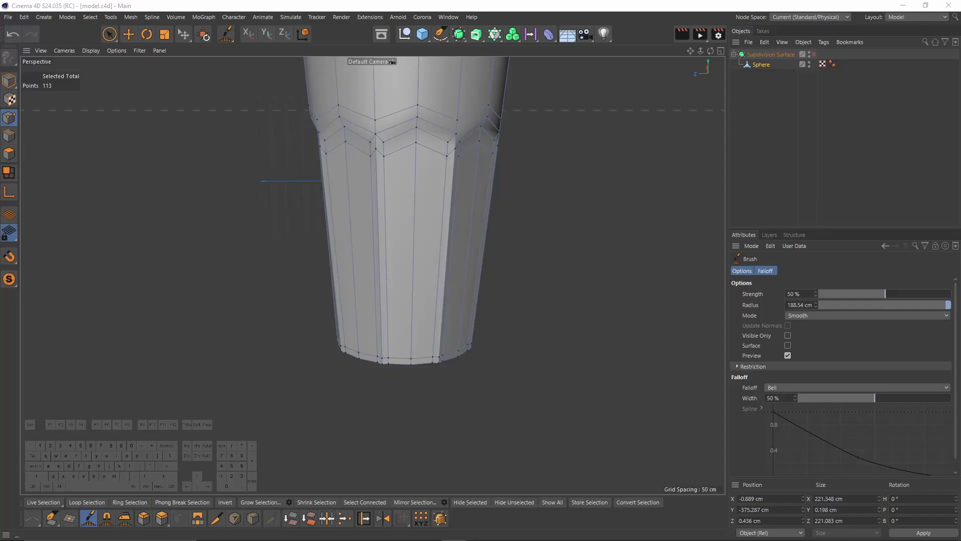
{"action": "middle_click", "coordinate": [272, 267]}
{"action": "middle_click", "coordinate": [451, 380]}
{"action": "scroll", "coordinate": [340, 336], "scroll_direction": "down", "scroll_amount": 3}
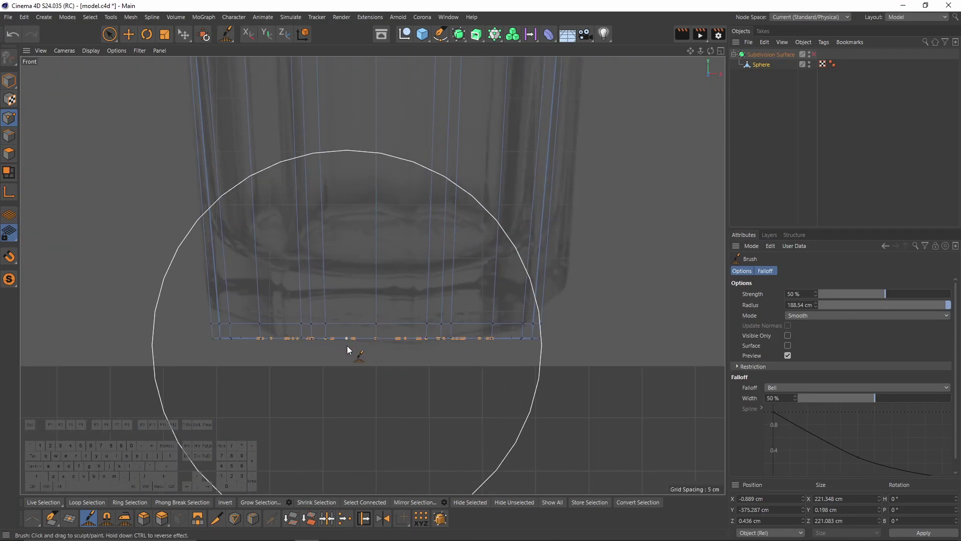
{"action": "scroll", "coordinate": [416, 343], "scroll_direction": "up", "scroll_amount": 4}
{"action": "key", "text": "0"}
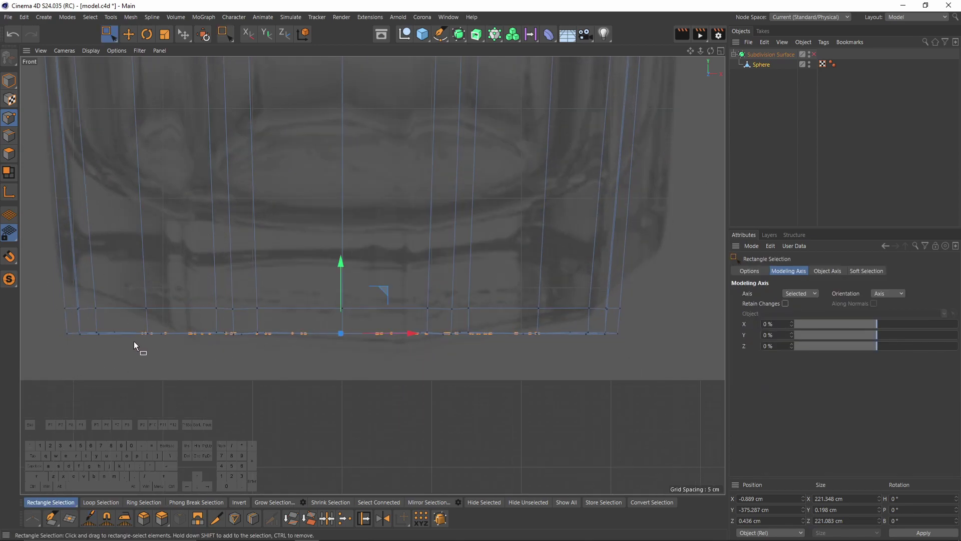
{"action": "scroll", "coordinate": [133, 341], "scroll_direction": "down", "scroll_amount": 1}
{"action": "left_click_drag", "start_coordinate": [67, 329], "coordinate": [623, 354]}
{"action": "left_click_drag", "start_coordinate": [108, 33], "coordinate": [166, 70]}
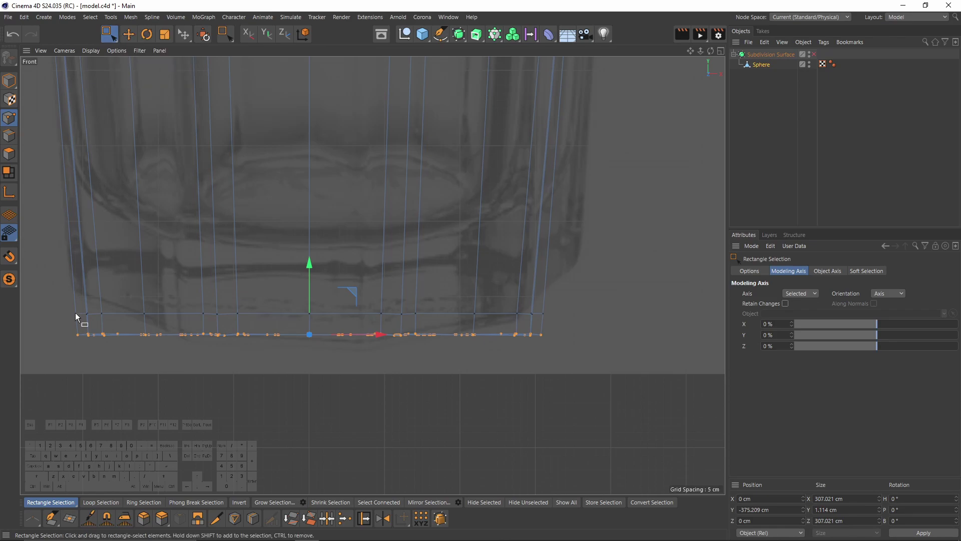
{"action": "left_click_drag", "start_coordinate": [54, 325], "coordinate": [598, 381]}
{"action": "left_click", "coordinate": [161, 38]}
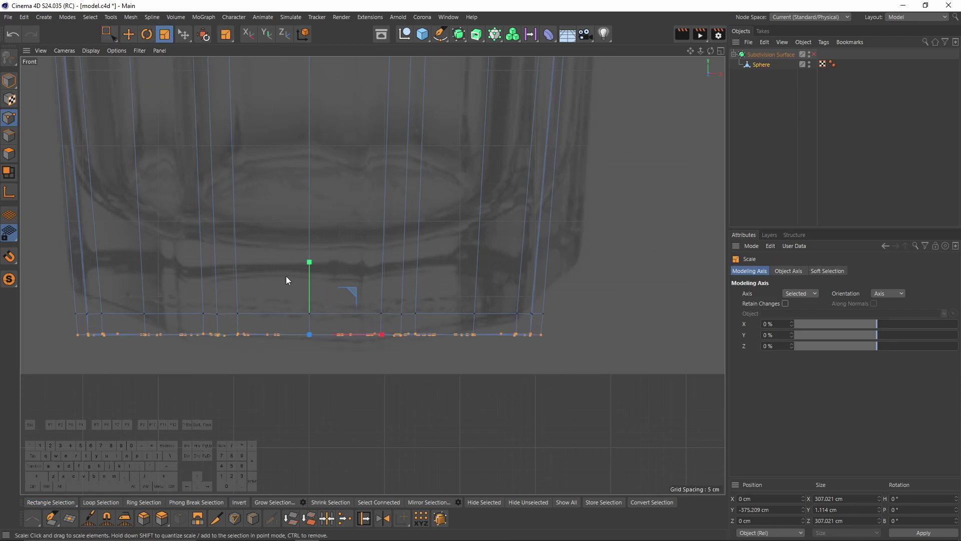
{"action": "middle_click_drag", "start_coordinate": [314, 276], "coordinate": [349, 273], "text": "alt"}
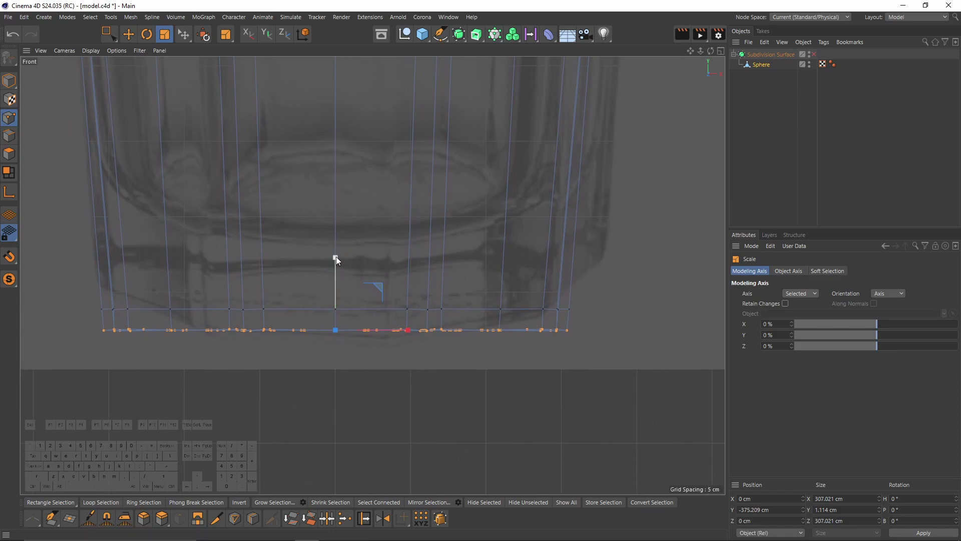
{"action": "left_click_drag", "start_coordinate": [335, 257], "coordinate": [337, 333]}
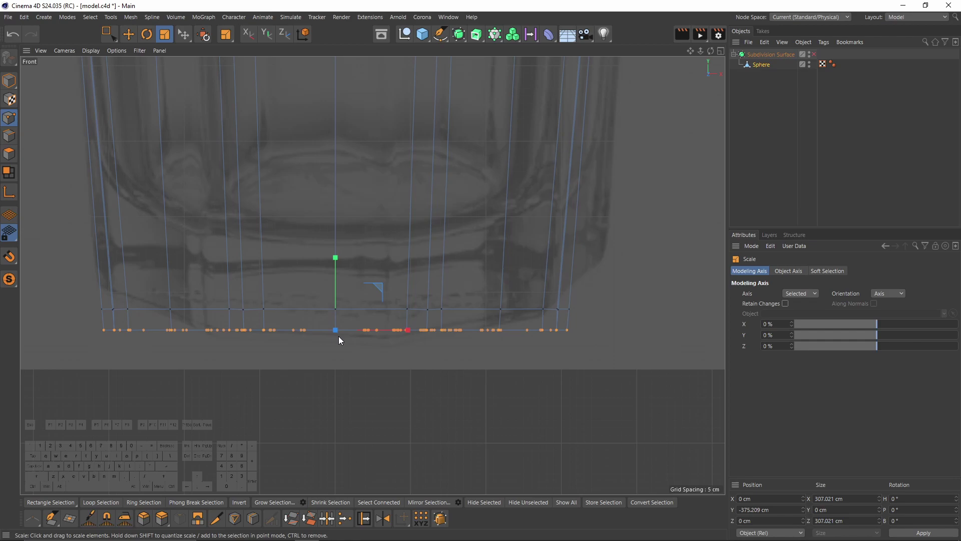
Step: Return to the Perspective view and select all polygons of the glass in polygon mode
{"action": "middle_click", "coordinate": [339, 336]}
{"action": "middle_click", "coordinate": [295, 212]}
{"action": "scroll", "coordinate": [358, 188], "scroll_direction": "down", "scroll_amount": 3}
{"action": "left_click_drag", "start_coordinate": [358, 188], "coordinate": [428, 185], "text": "alt"}
{"action": "left_click", "coordinate": [4, 155]}
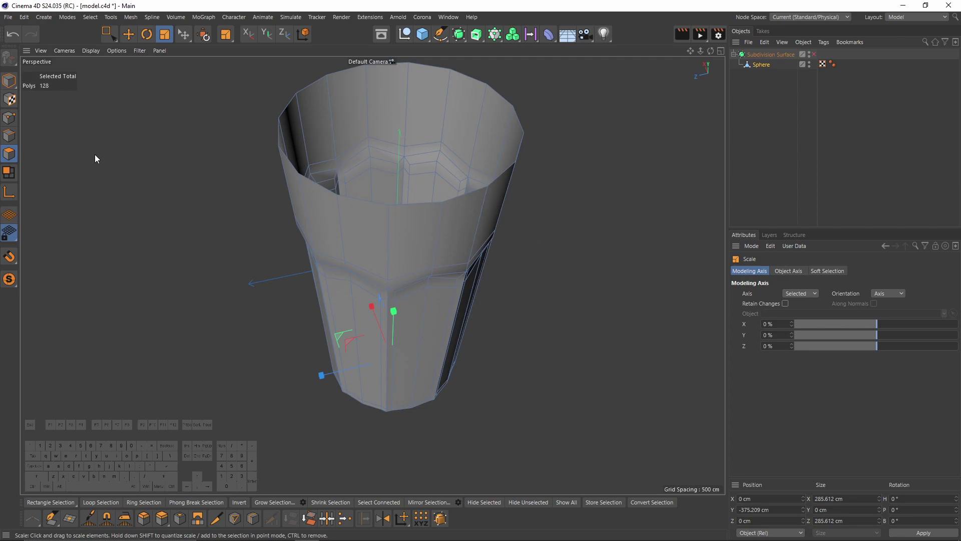
{"action": "key", "text": "ctrl+a"}
Step: Start the Extrude tool without extruding and examine the normal direction colours on the glass's walls and bottom
{"action": "right_click", "coordinate": [572, 180]}
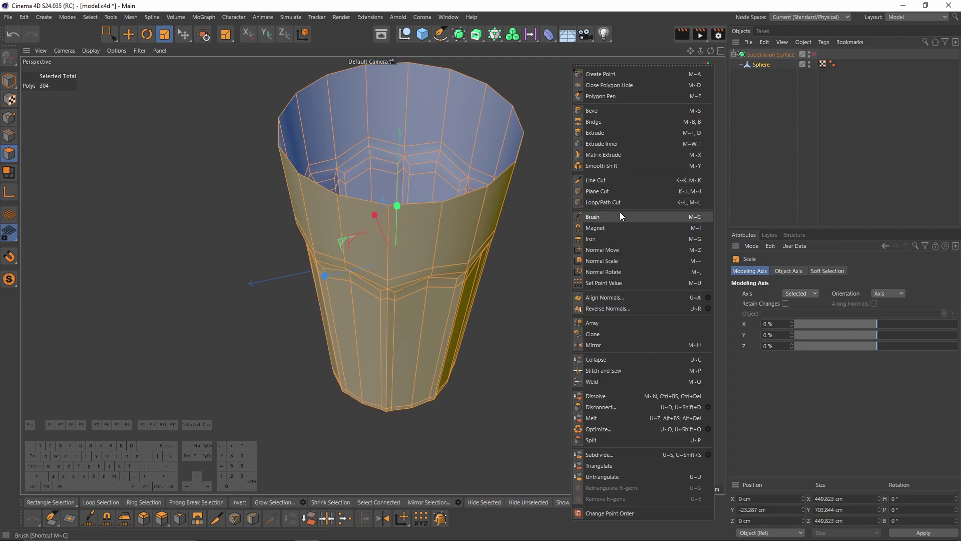
{"action": "left_click", "coordinate": [599, 133]}
{"action": "left_click_drag", "start_coordinate": [550, 183], "coordinate": [550, 237], "text": "alt"}
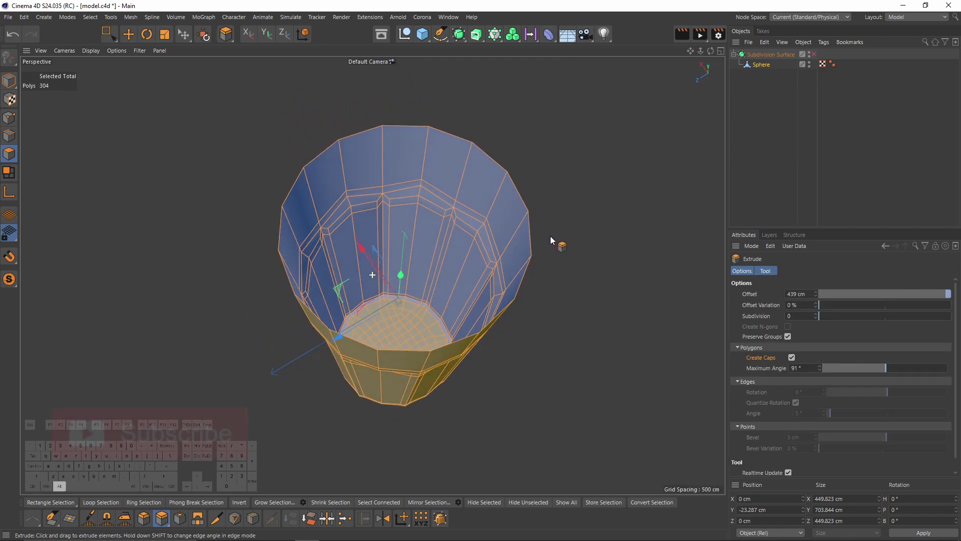
{"action": "left_click_drag", "start_coordinate": [513, 320], "coordinate": [488, 97], "text": "alt"}
{"action": "middle_click_drag", "start_coordinate": [441, 253], "coordinate": [434, 190], "text": "alt"}
{"action": "right_click_drag", "start_coordinate": [412, 302], "coordinate": [474, 286], "text": "alt"}
{"action": "left_click_drag", "start_coordinate": [434, 256], "coordinate": [438, 272], "text": "alt"}
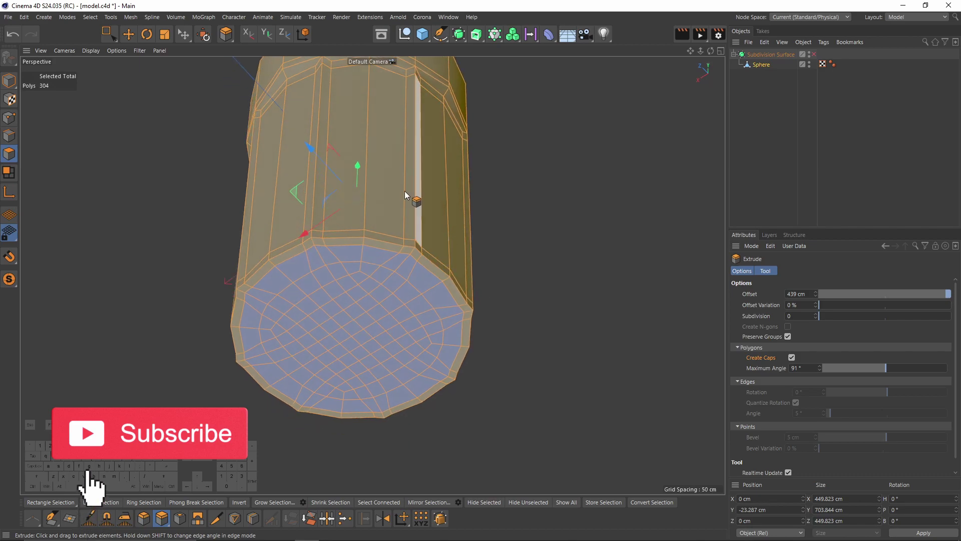
{"action": "middle_click_drag", "start_coordinate": [372, 275], "coordinate": [391, 259], "text": "alt"}
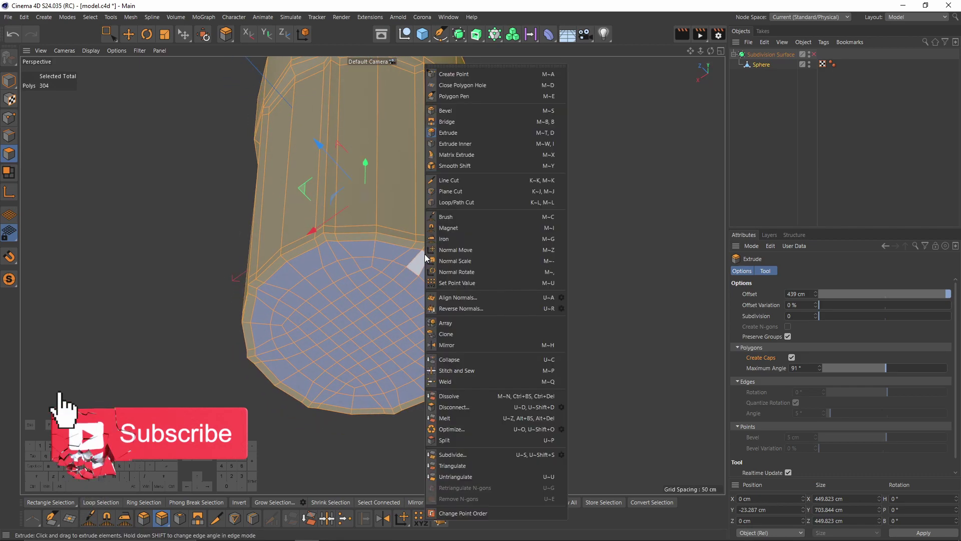
{"action": "left_click", "coordinate": [374, 279]}
{"action": "middle_click_drag", "start_coordinate": [384, 273], "coordinate": [371, 279], "text": "alt"}
{"action": "scroll", "coordinate": [370, 265], "scroll_direction": "up", "scroll_amount": 1}
{"action": "key", "text": "e"}
{"action": "scroll", "coordinate": [353, 265], "scroll_direction": "up", "scroll_amount": 2}
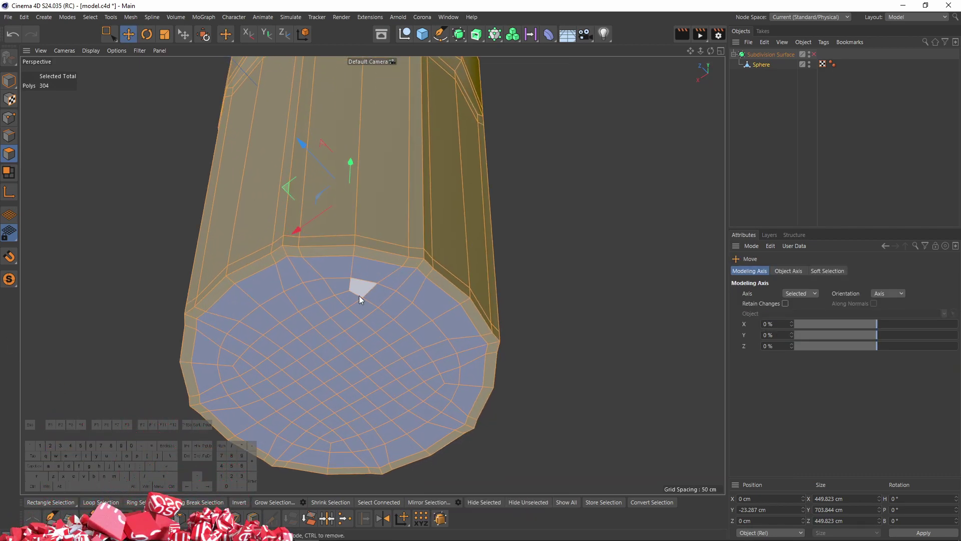
{"action": "middle_click_drag", "start_coordinate": [390, 301], "coordinate": [412, 387], "text": "alt"}
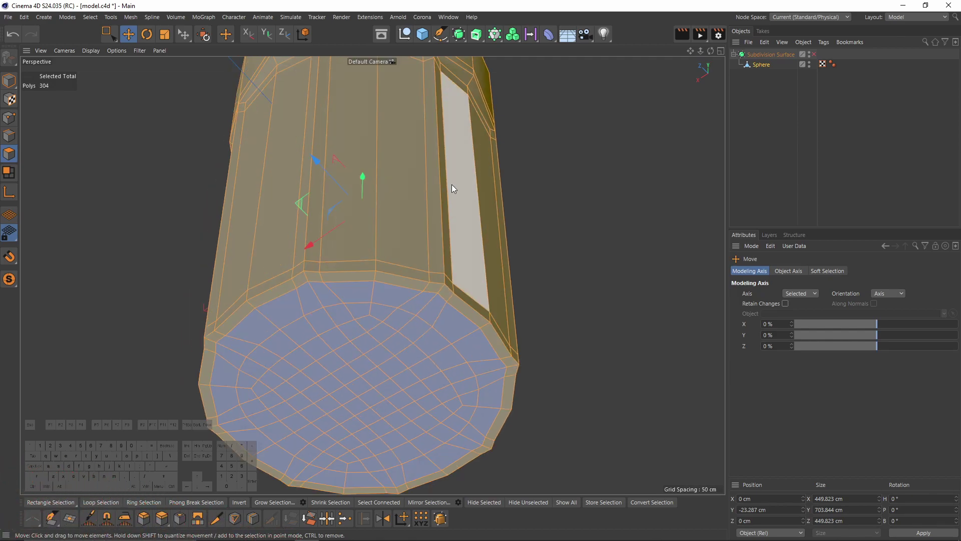
{"action": "left_click", "coordinate": [374, 203]}
{"action": "left_click", "coordinate": [403, 221], "text": "shift"}
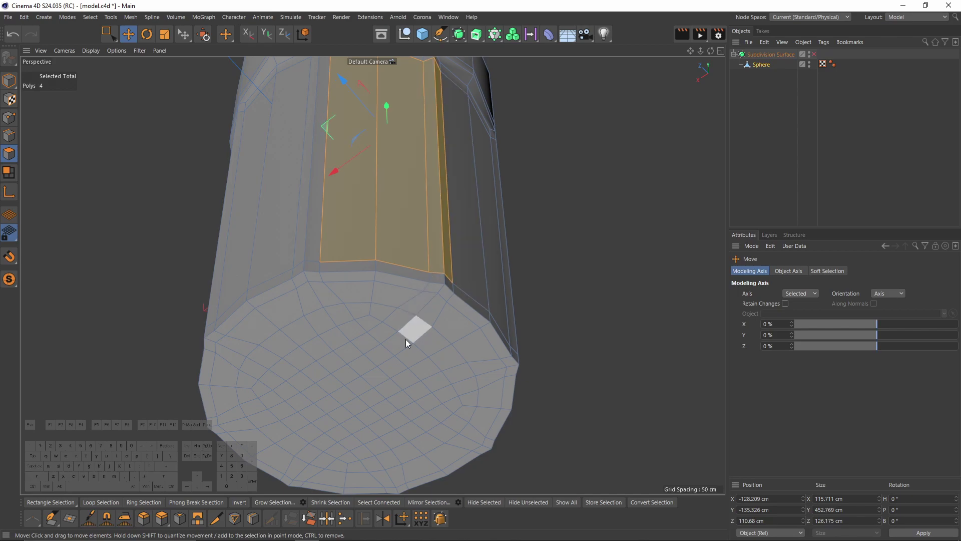
{"action": "key", "text": "ctrl+z"}
{"action": "key", "text": "ctrl+z"}
{"action": "key", "text": "ctrl+z"}
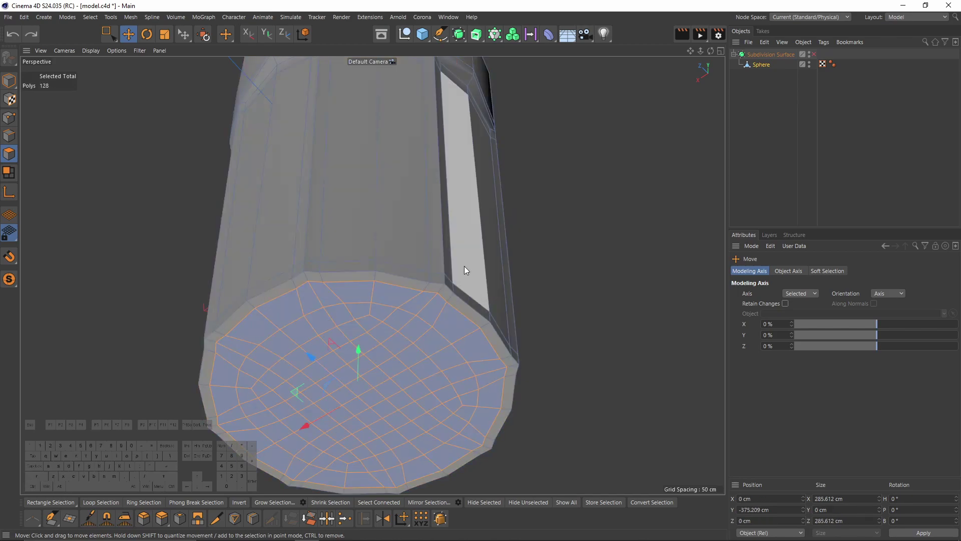
Step: Select all polygons of the glass and align their normals, checking the walls and bottom inside and out
{"action": "key", "text": "ctrl+a"}
{"action": "right_click", "coordinate": [495, 259]}
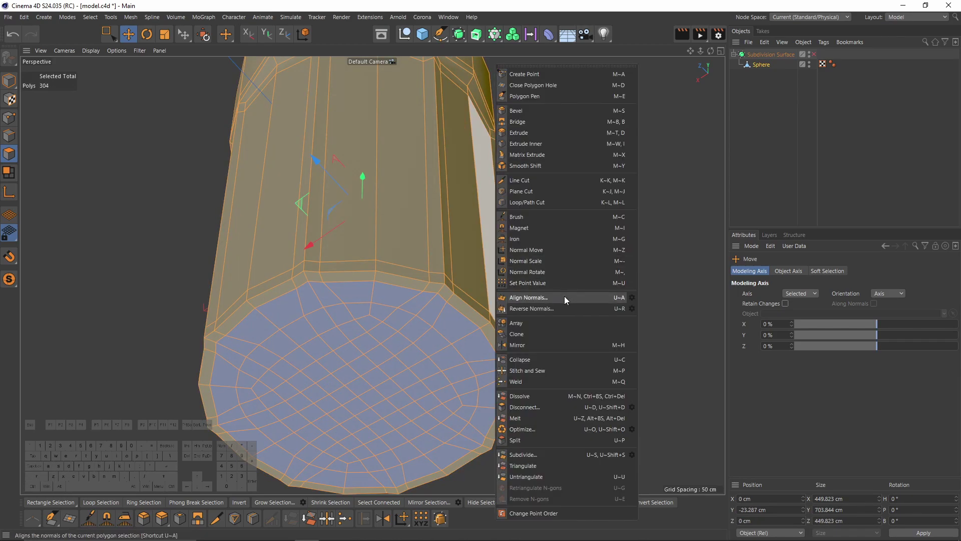
{"action": "left_click", "coordinate": [538, 299]}
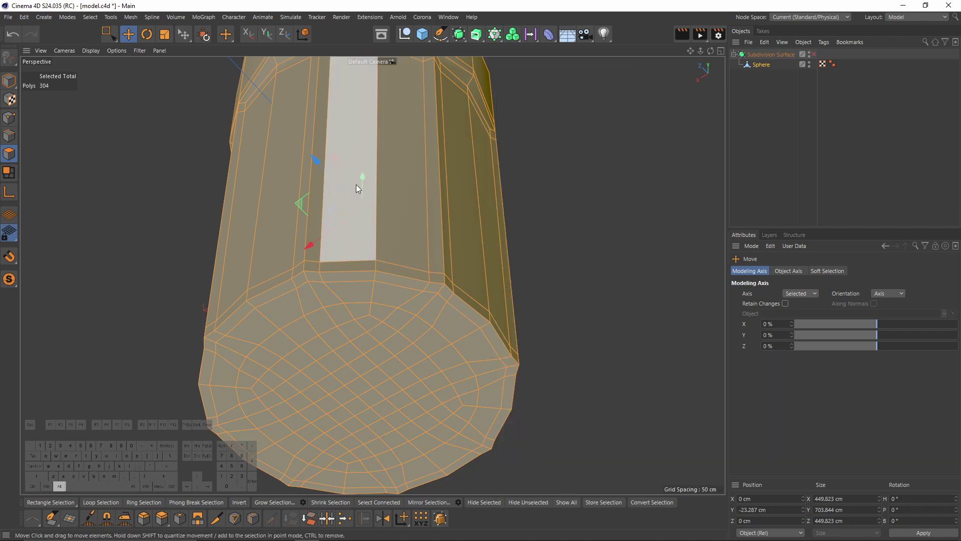
{"action": "left_click_drag", "start_coordinate": [405, 110], "coordinate": [416, 386], "text": "alt"}
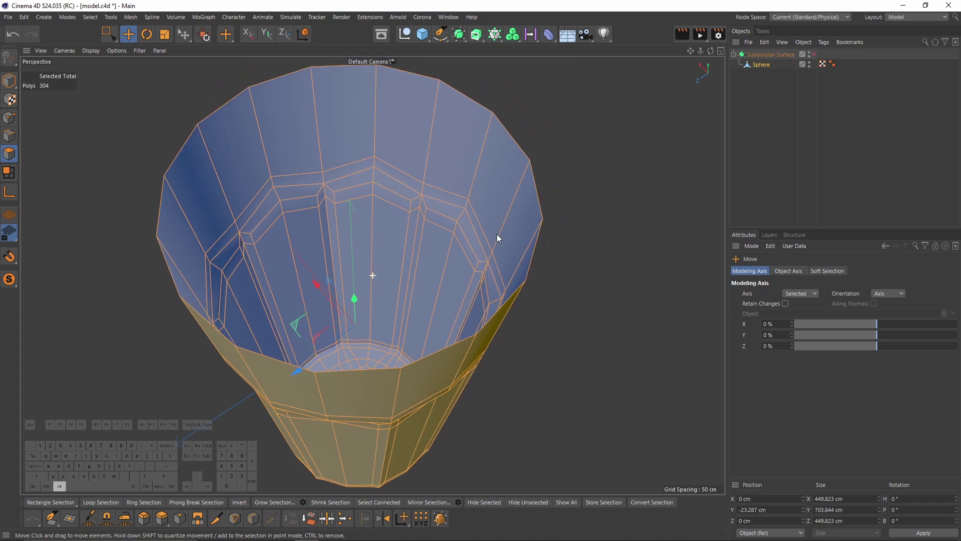
{"action": "left_click_drag", "start_coordinate": [497, 234], "coordinate": [568, 168], "text": "alt"}
Step: Start the Extrude tool on the selected polygons with Create Caps enabled
{"action": "right_click", "coordinate": [569, 168]}
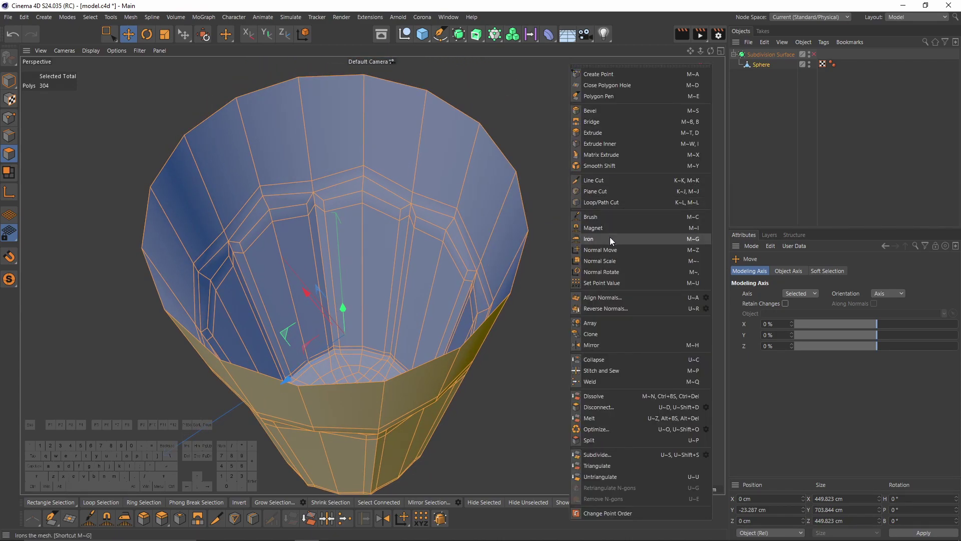
{"action": "left_click", "coordinate": [593, 132]}
{"action": "left_click_drag", "start_coordinate": [573, 183], "coordinate": [586, 184], "text": "alt"}
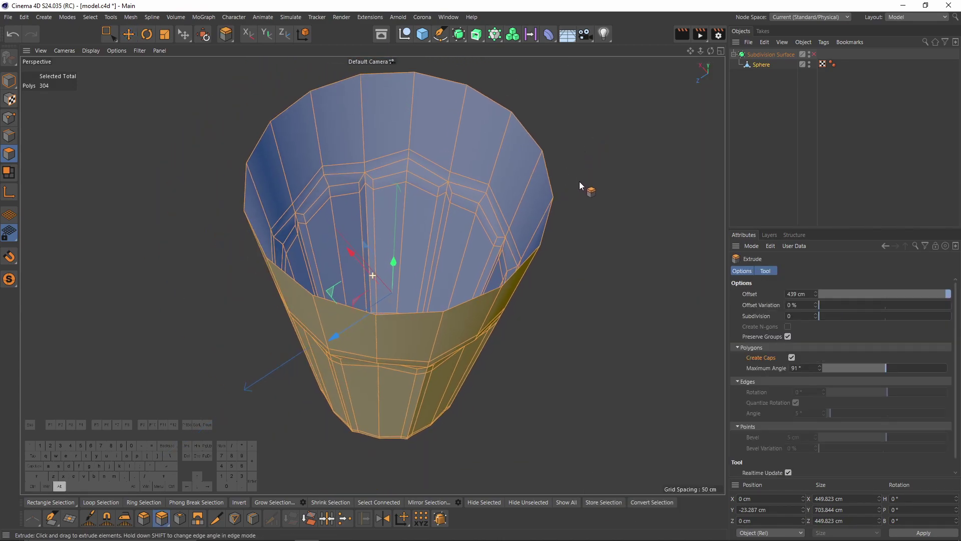
{"action": "left_click", "coordinate": [791, 358]}
Step: Try extruding the glass's polygons inward by -22.9 cm and examine where the inner walls meet the bottom
{"action": "left_click_drag", "start_coordinate": [655, 344], "coordinate": [545, 345]}
{"action": "left_click_drag", "start_coordinate": [472, 281], "coordinate": [424, 257], "text": "alt"}
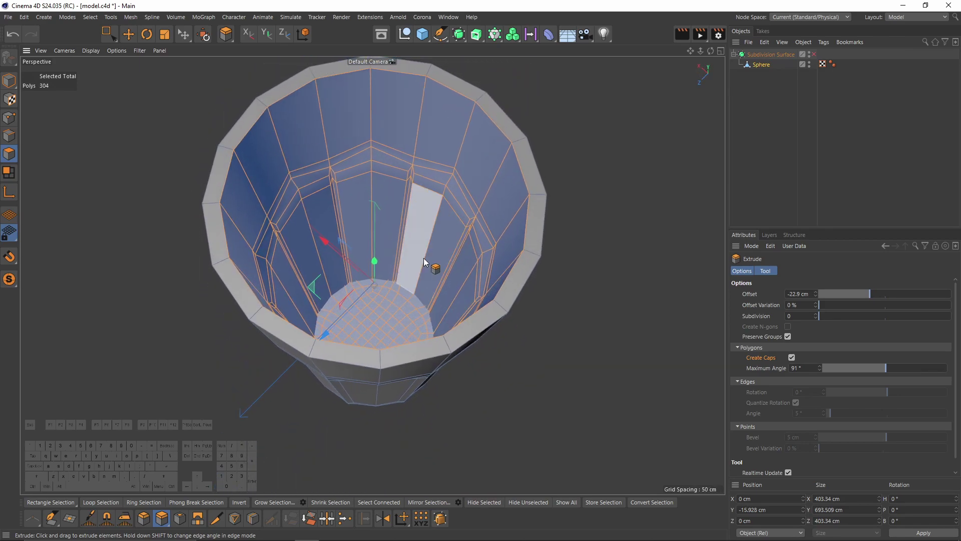
{"action": "right_click_drag", "start_coordinate": [376, 282], "coordinate": [491, 261], "text": "alt"}
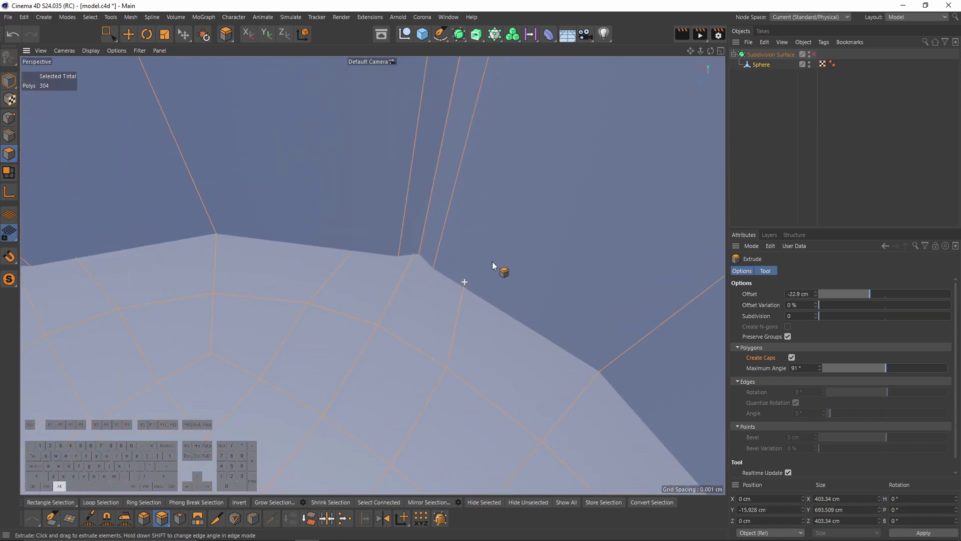
{"action": "left_click_drag", "start_coordinate": [437, 289], "coordinate": [436, 235], "text": "alt"}
{"action": "right_click_drag", "start_coordinate": [411, 250], "coordinate": [498, 244], "text": "alt"}
{"action": "left_click_drag", "start_coordinate": [440, 272], "coordinate": [462, 279], "text": "alt"}
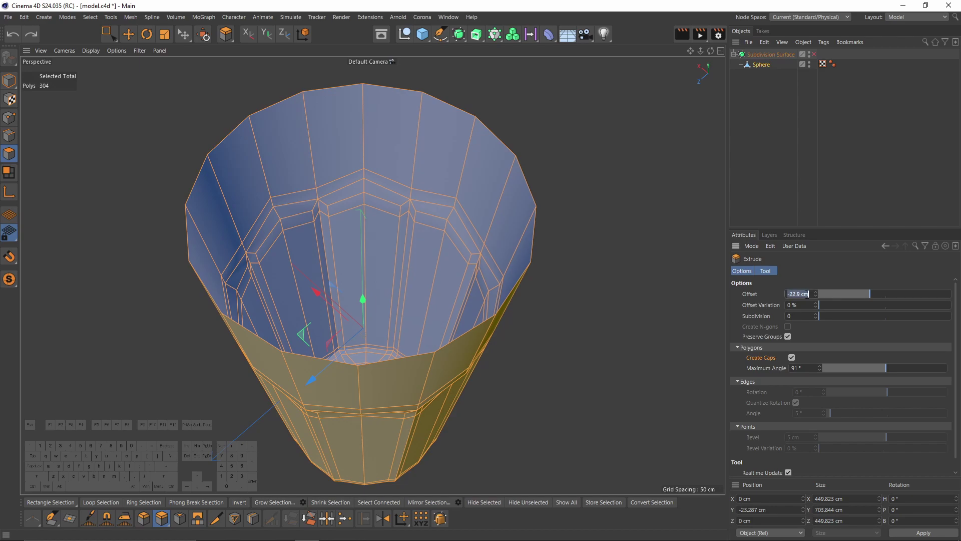
Step: Extrude all the glass's polygons by -0.1 cm with caps, and activate Normal Scale for the new inner shell
{"action": "key", "text": "BackSpace"}
{"action": "type", "text": "-2"}
{"action": "key", "text": "Return"}
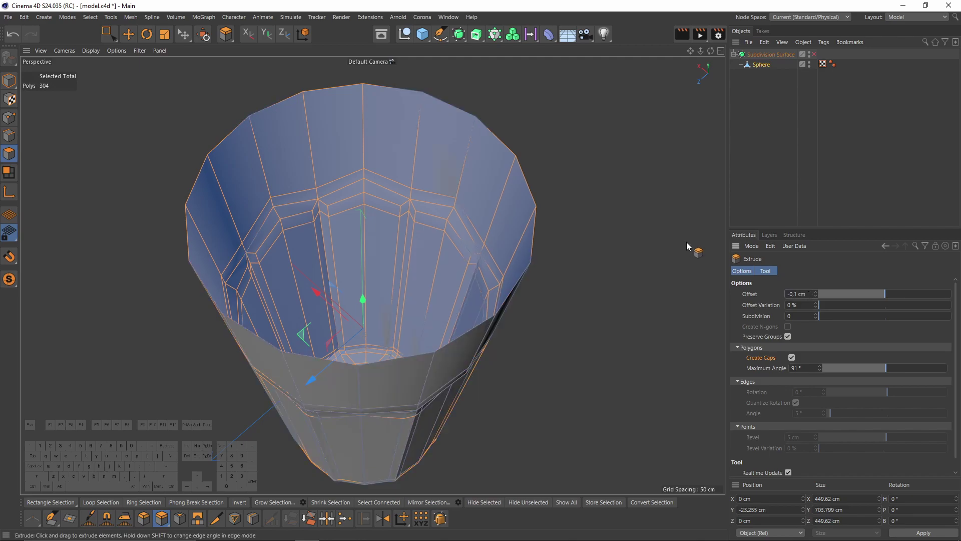
{"action": "right_click", "coordinate": [565, 195]}
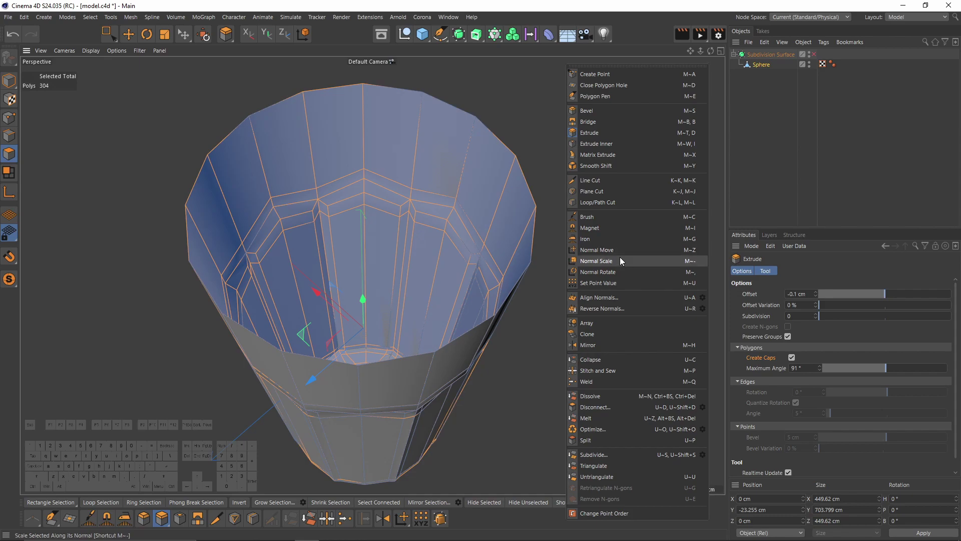
{"action": "left_click", "coordinate": [618, 259]}
Step: Try scaling the inner shell along its normals to 89.7 %, compare it in the Top view, and undo the scaling
{"action": "left_click_drag", "start_coordinate": [611, 269], "coordinate": [560, 268]}
{"action": "left_click_drag", "start_coordinate": [368, 222], "coordinate": [368, 302], "text": "alt"}
{"action": "middle_click", "coordinate": [368, 303]}
{"action": "middle_click", "coordinate": [583, 200]}
{"action": "key", "text": "ctrl+z"}
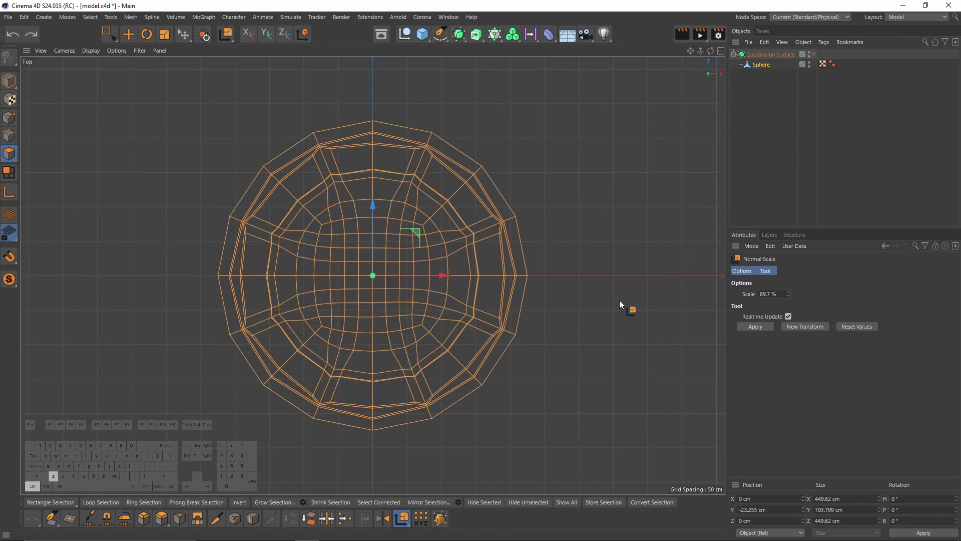
Step: Scale the inner shell down to 92.5 % with Normal Scale in the Perspective view and check the wall thickness at the rim
{"action": "middle_click", "coordinate": [620, 299]}
{"action": "middle_click", "coordinate": [264, 200]}
{"action": "left_click_drag", "start_coordinate": [263, 201], "coordinate": [226, 200]}
{"action": "left_click_drag", "start_coordinate": [450, 300], "coordinate": [417, 274], "text": "alt"}
{"action": "right_click_drag", "start_coordinate": [376, 348], "coordinate": [382, 289], "text": "alt"}
{"action": "mouse_move", "coordinate": [382, 287]}
{"action": "left_mouse_down", "text": "alt"}
{"action": "mouse_move", "coordinate": [377, 215]}
{"action": "mouse_move", "coordinate": [375, 300]}
{"action": "left_mouse_up", "text": "alt"}
{"action": "right_click_drag", "start_coordinate": [316, 280], "coordinate": [237, 291], "text": "alt"}
{"action": "right_click_drag", "start_coordinate": [382, 329], "coordinate": [348, 323], "text": "alt"}
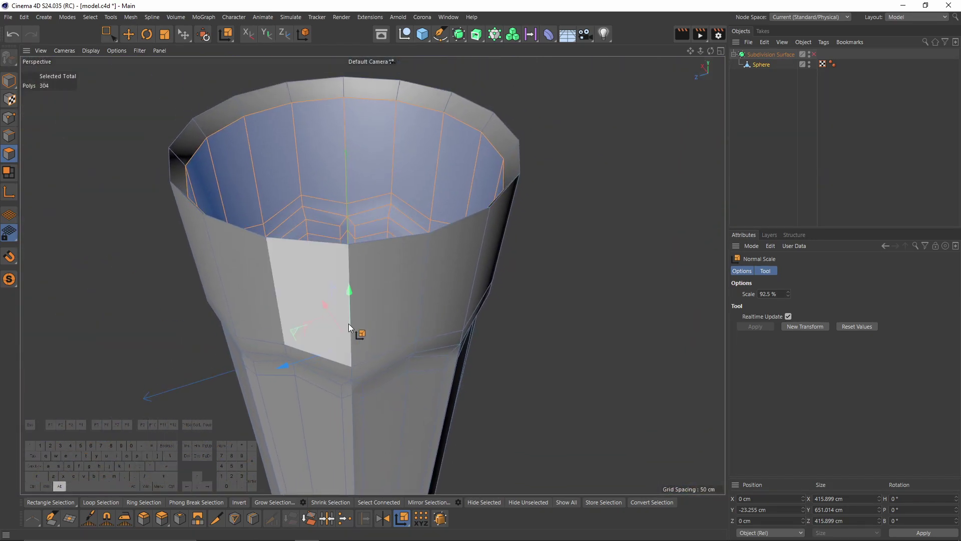
{"action": "left_click_drag", "start_coordinate": [348, 324], "coordinate": [337, 324], "text": "alt"}
{"action": "middle_click_drag", "start_coordinate": [336, 323], "coordinate": [340, 355], "text": "alt"}
Step: In edge mode, select the full edge loop around the inner shell's upper rim
{"action": "left_click", "coordinate": [10, 136]}
{"action": "key", "text": "e"}
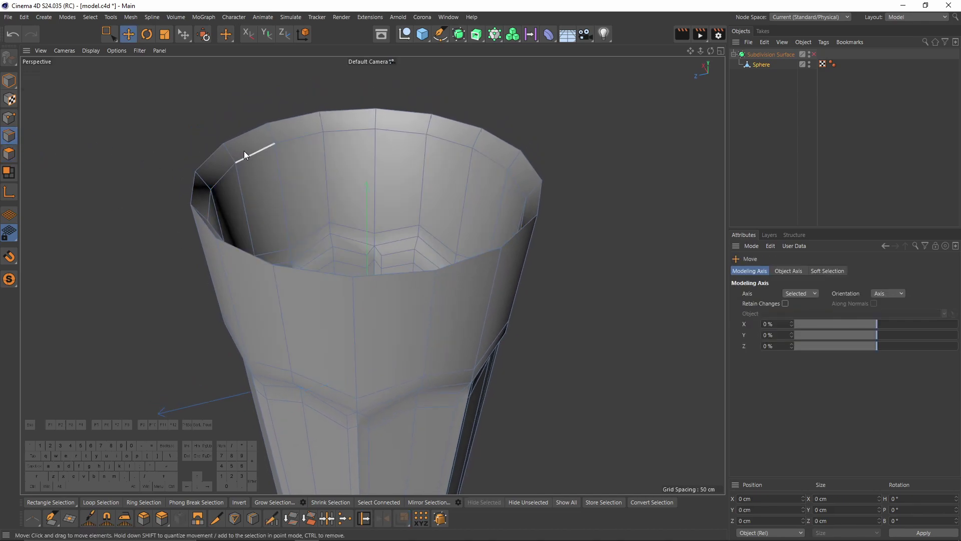
{"action": "double_click", "coordinate": [245, 154]}
{"action": "middle_click", "coordinate": [375, 143]}
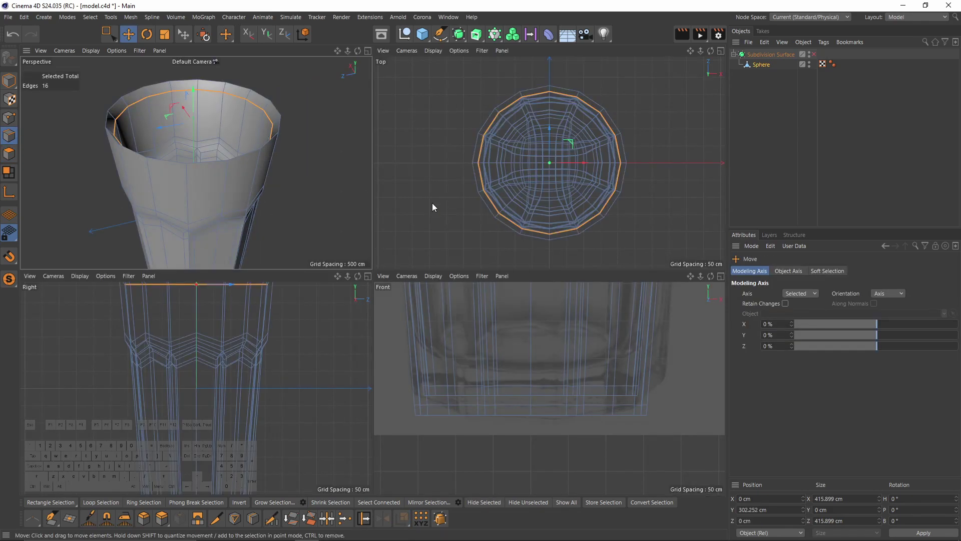
{"action": "middle_click", "coordinate": [287, 164]}
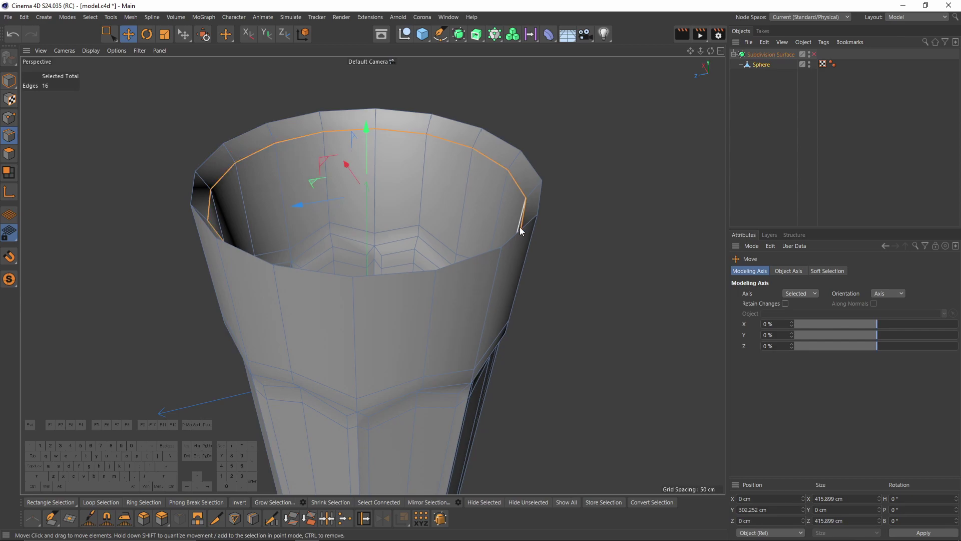
Step: In the Front view, raise the inner rim loop to about 328.8 cm in Y, level with the outer rim, and check it in Perspective
{"action": "key", "text": "F2"}
{"action": "key", "text": "F4"}
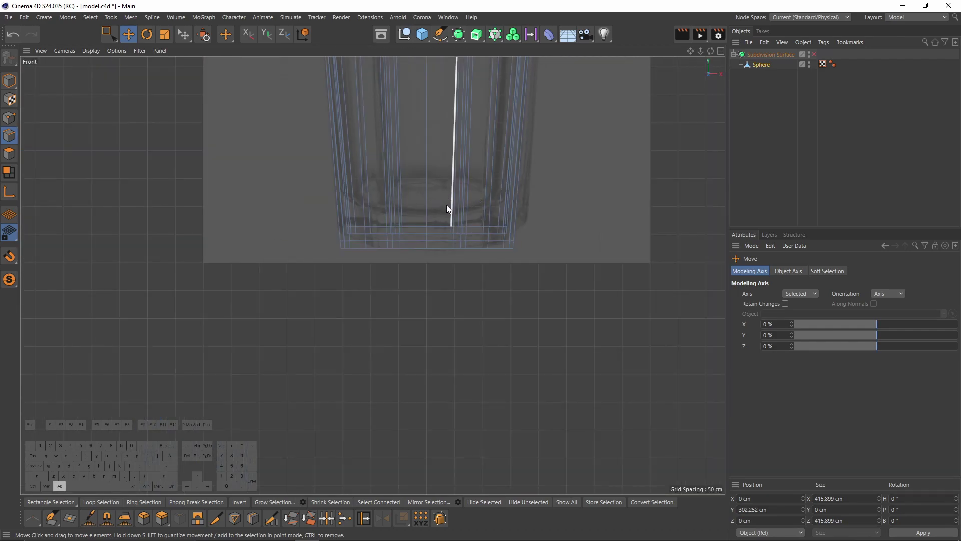
{"action": "middle_click_drag", "start_coordinate": [447, 205], "coordinate": [430, 302], "text": "alt"}
{"action": "scroll", "coordinate": [398, 180], "scroll_direction": "up", "scroll_amount": 3}
{"action": "left_click_drag", "start_coordinate": [396, 154], "coordinate": [395, 130]}
{"action": "key", "text": "F5"}
{"action": "key", "text": "F1"}
{"action": "left_click_drag", "start_coordinate": [291, 217], "coordinate": [297, 296], "text": "alt"}
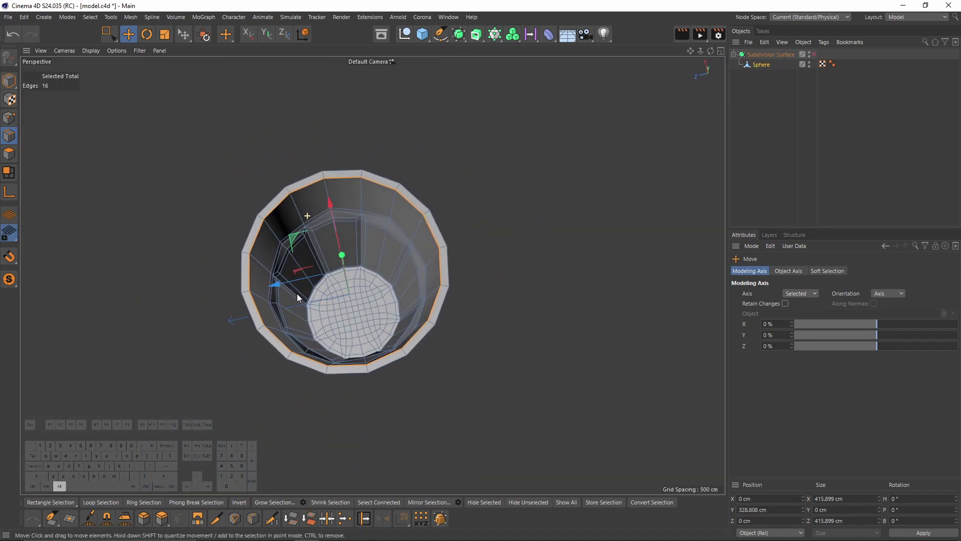
{"action": "right_click_drag", "start_coordinate": [298, 296], "coordinate": [348, 279], "text": "alt"}
Step: In polygon mode, use Loop Selection to select the narrow polygon ring around the edge of the glass's inner bottom
{"action": "left_click", "coordinate": [9, 153]}
{"action": "mouse_move", "coordinate": [355, 299]}
{"action": "left_mouse_down", "text": "alt"}
{"action": "mouse_move", "coordinate": [357, 324]}
{"action": "mouse_move", "coordinate": [351, 263]}
{"action": "mouse_move", "coordinate": [352, 296]}
{"action": "left_mouse_up", "text": "alt"}
{"action": "scroll", "coordinate": [357, 326], "scroll_direction": "up", "scroll_amount": 5}
{"action": "scroll", "coordinate": [351, 253], "scroll_direction": "up", "scroll_amount": 2}
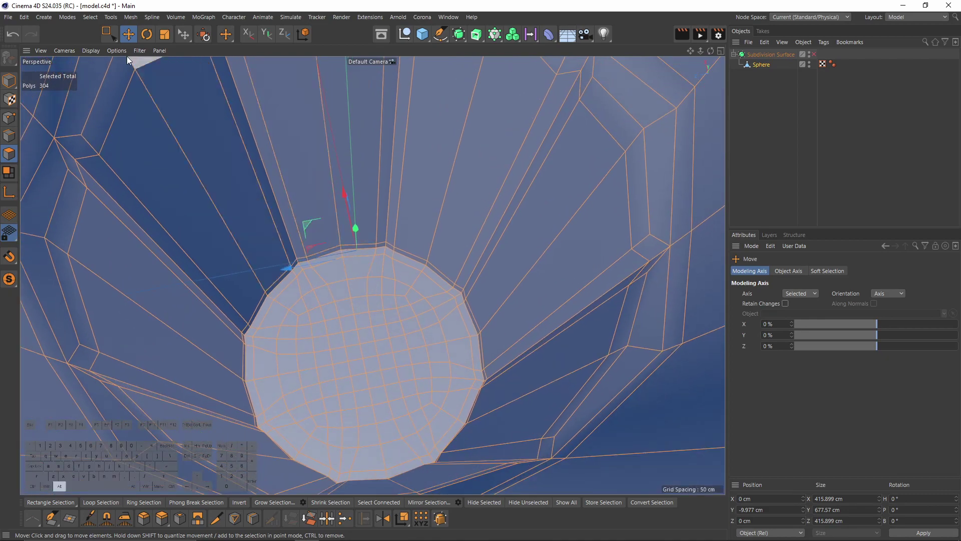
{"action": "left_click", "coordinate": [89, 17]}
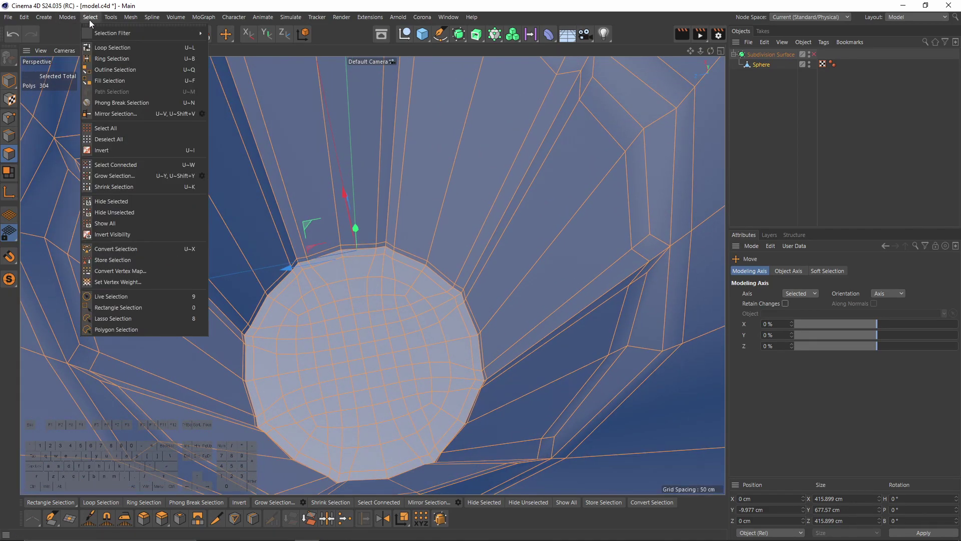
{"action": "left_click", "coordinate": [112, 47]}
{"action": "scroll", "coordinate": [322, 272], "scroll_direction": "up", "scroll_amount": 2}
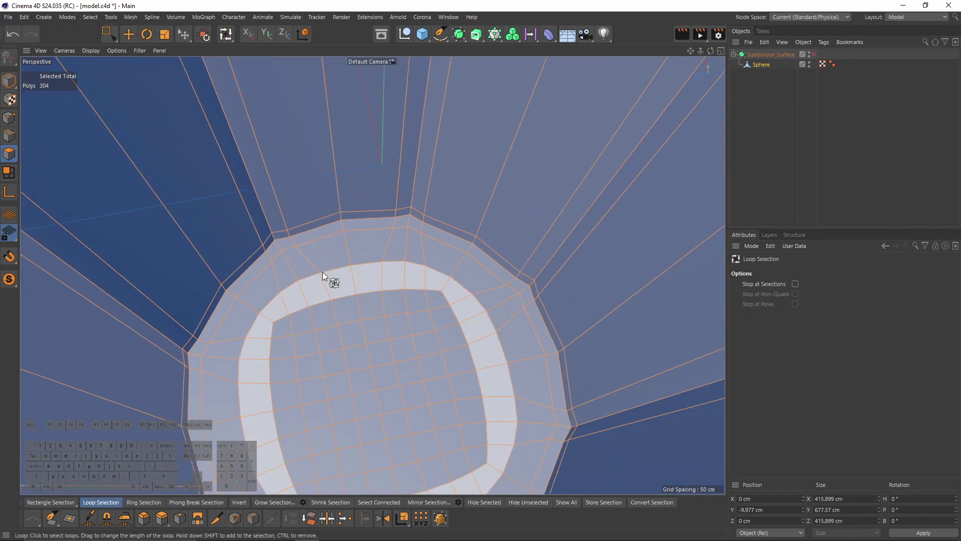
{"action": "scroll", "coordinate": [389, 185], "scroll_direction": "up", "scroll_amount": 5}
{"action": "left_click", "coordinate": [440, 198]}
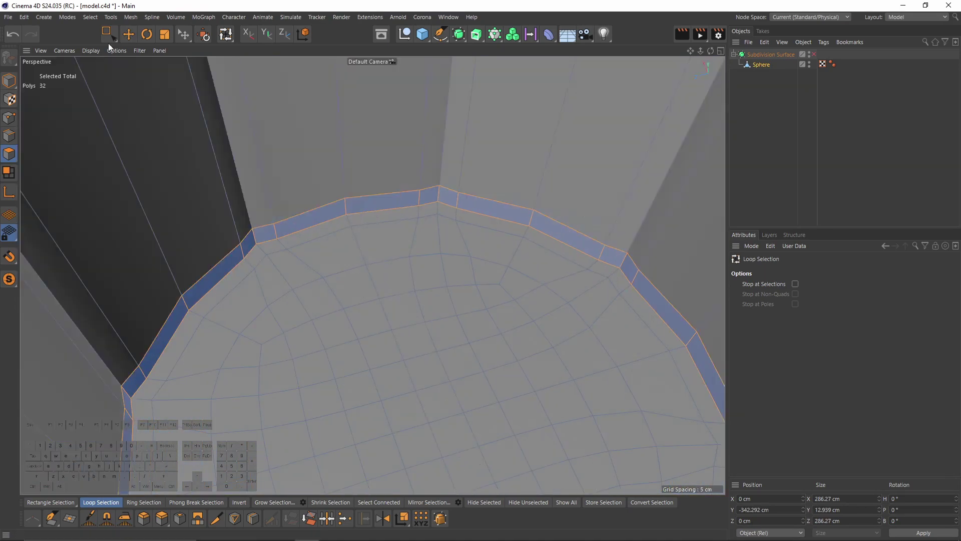
Step: Try Fill Selection on the inner bottom inside the ring, compare it with the reference in the Front view, and undo the selection
{"action": "left_click", "coordinate": [100, 16]}
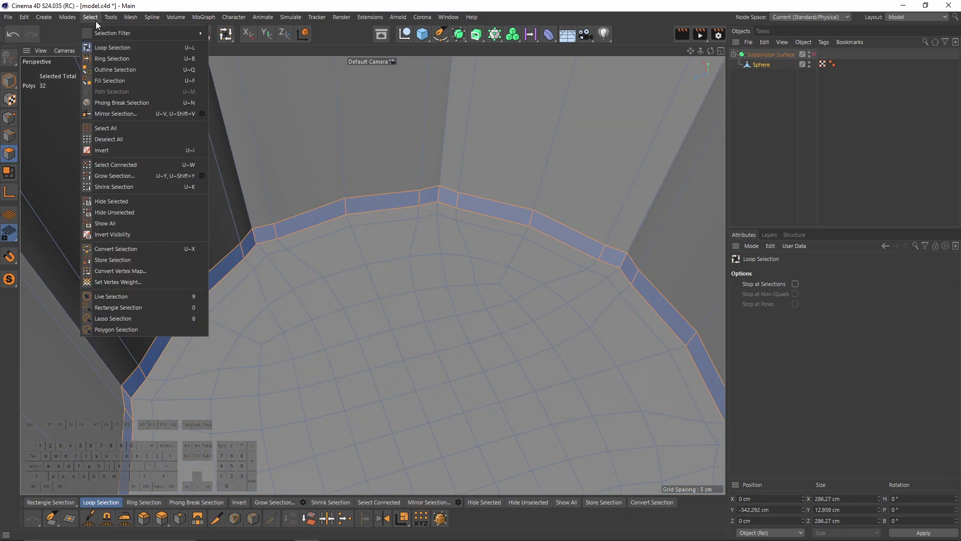
{"action": "left_click", "coordinate": [109, 80]}
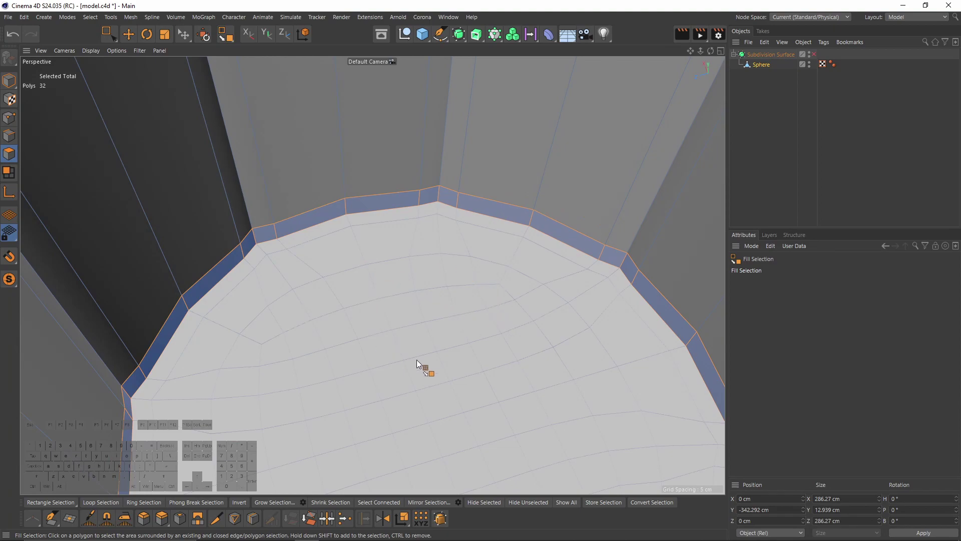
{"action": "left_click", "coordinate": [422, 356]}
{"action": "right_click_drag", "start_coordinate": [446, 270], "coordinate": [358, 320], "text": "alt"}
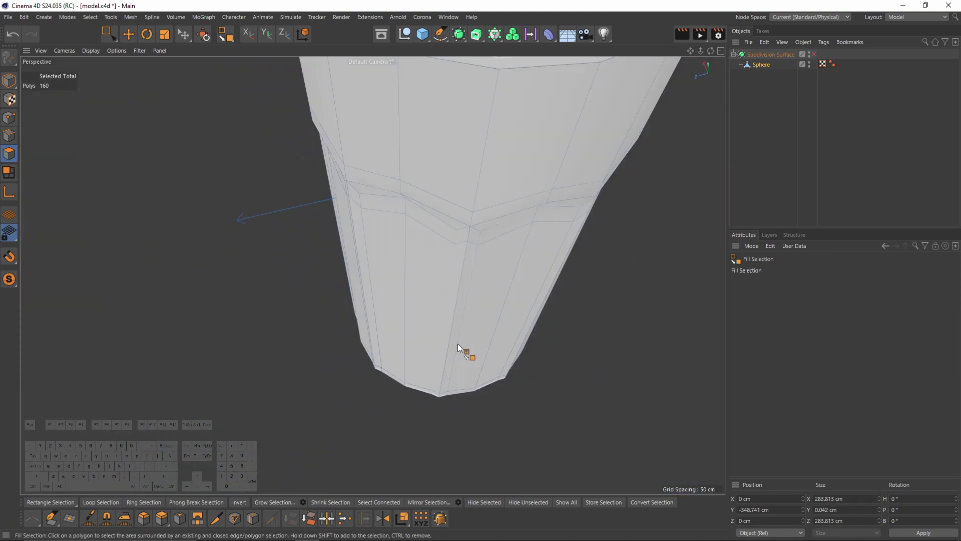
{"action": "middle_click", "coordinate": [458, 343]}
{"action": "middle_click", "coordinate": [551, 382]}
{"action": "middle_click_drag", "start_coordinate": [518, 419], "coordinate": [512, 253], "text": "alt"}
{"action": "right_click_drag", "start_coordinate": [512, 253], "coordinate": [464, 280], "text": "alt"}
{"action": "middle_click_drag", "start_coordinate": [464, 380], "coordinate": [446, 302], "text": "alt"}
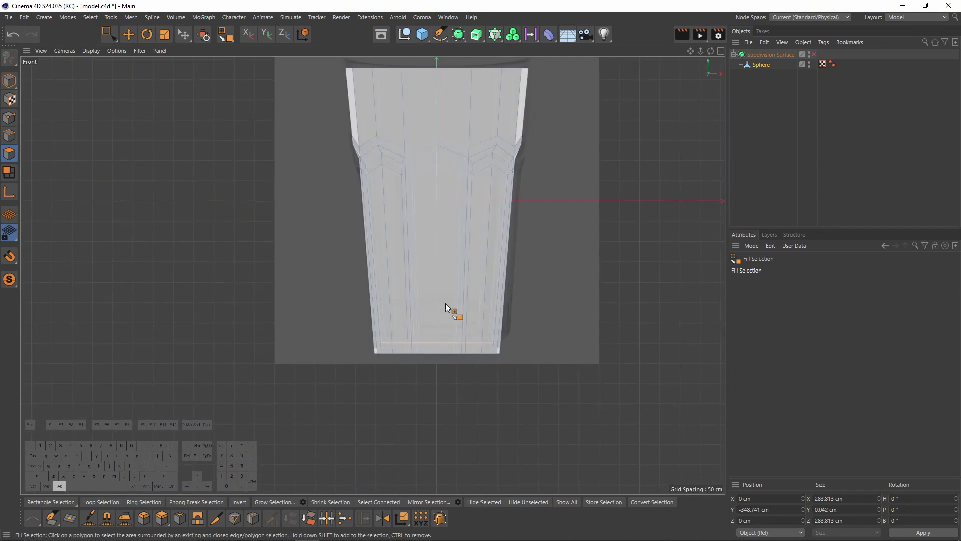
{"action": "right_click_drag", "start_coordinate": [445, 302], "coordinate": [590, 341], "text": "alt"}
{"action": "middle_click", "coordinate": [496, 325]}
{"action": "middle_click", "coordinate": [362, 201]}
{"action": "middle_click_drag", "start_coordinate": [382, 188], "coordinate": [343, 252], "text": "alt"}
{"action": "left_click_drag", "start_coordinate": [343, 251], "coordinate": [320, 267], "text": "alt"}
{"action": "scroll", "coordinate": [346, 363], "scroll_direction": "up", "scroll_amount": 10}
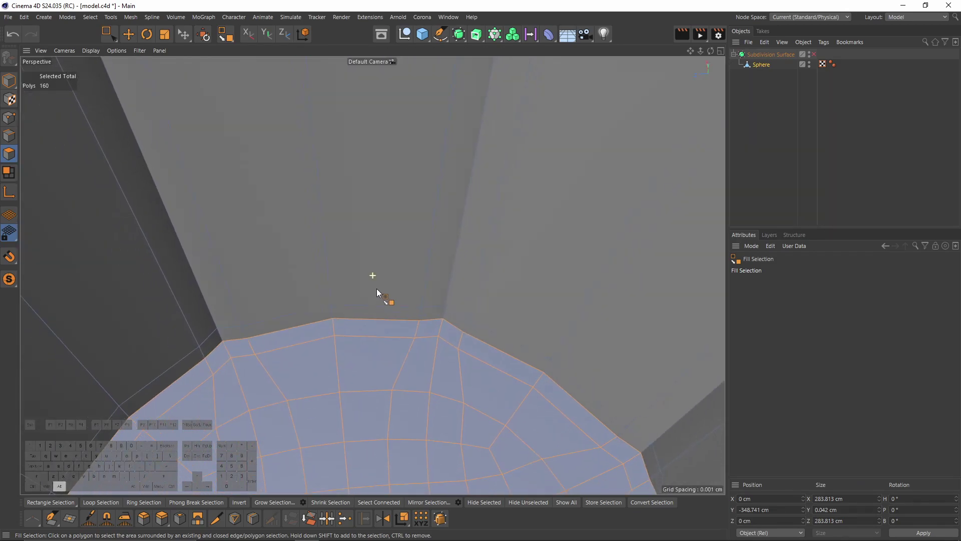
{"action": "key", "text": "ctrl+z"}
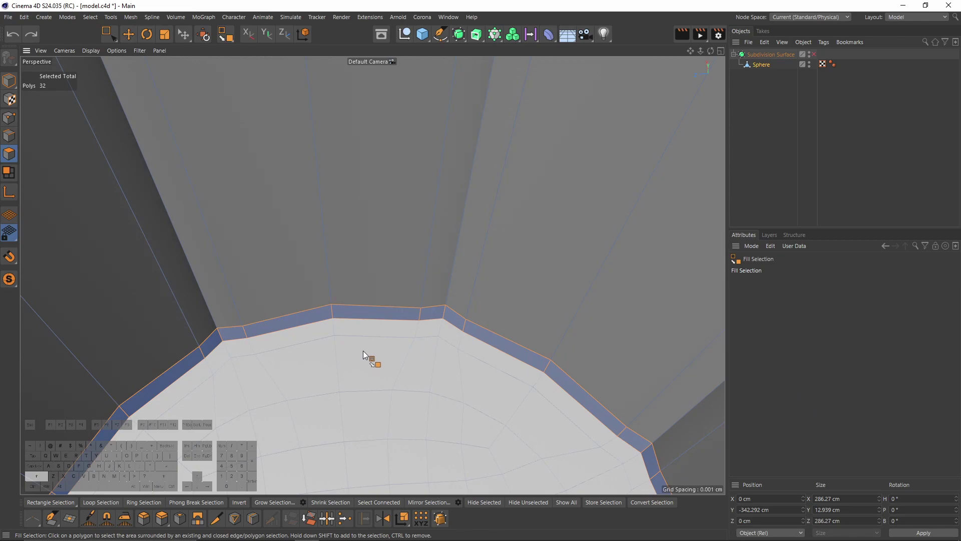
Step: Add all inner bottom polygons inside the ring to the selected ring with Fill Selection
{"action": "left_click", "coordinate": [363, 351], "text": "shift"}
{"action": "left_click", "coordinate": [484, 432], "text": "ctrl"}
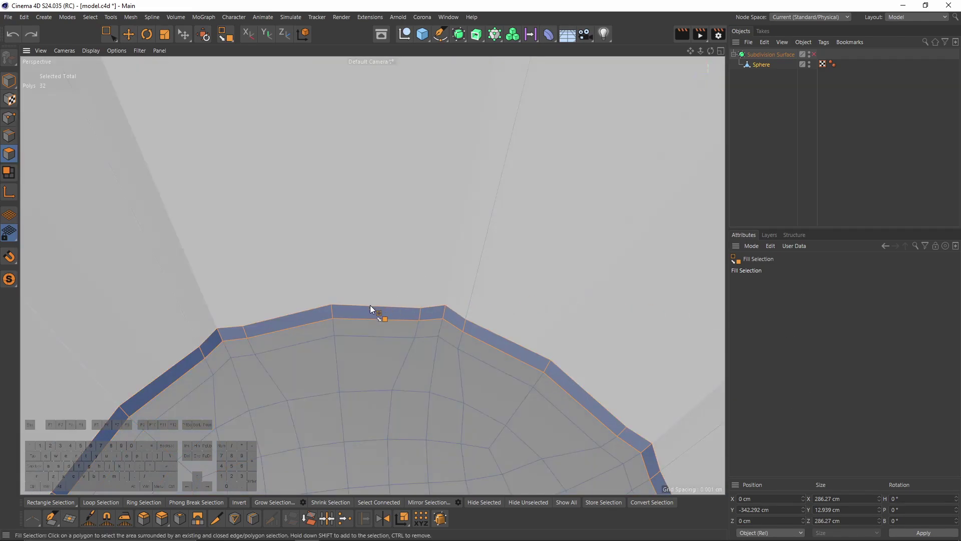
{"action": "key", "text": "u"}
{"action": "key", "text": "l"}
{"action": "key", "text": "u"}
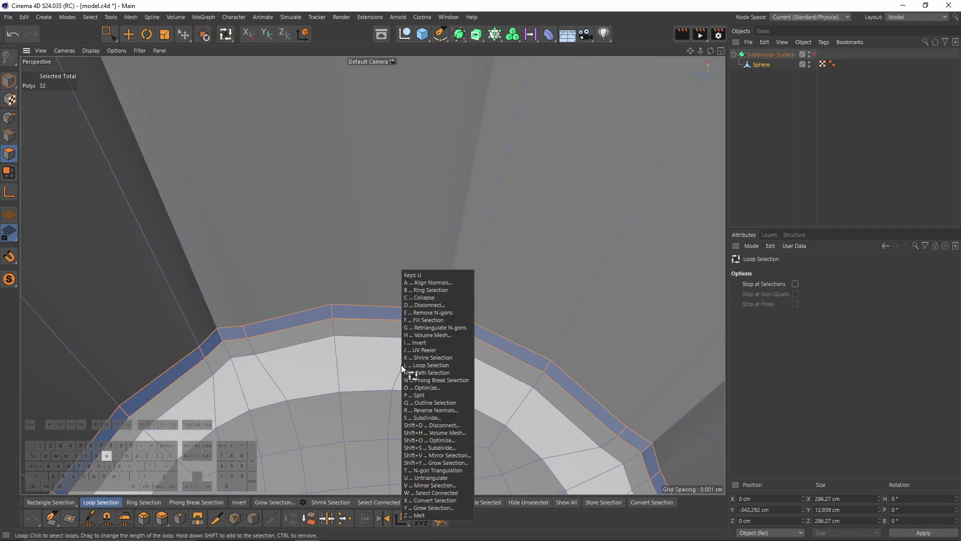
{"action": "key", "text": "f"}
{"action": "left_click", "coordinate": [355, 367], "text": "shift"}
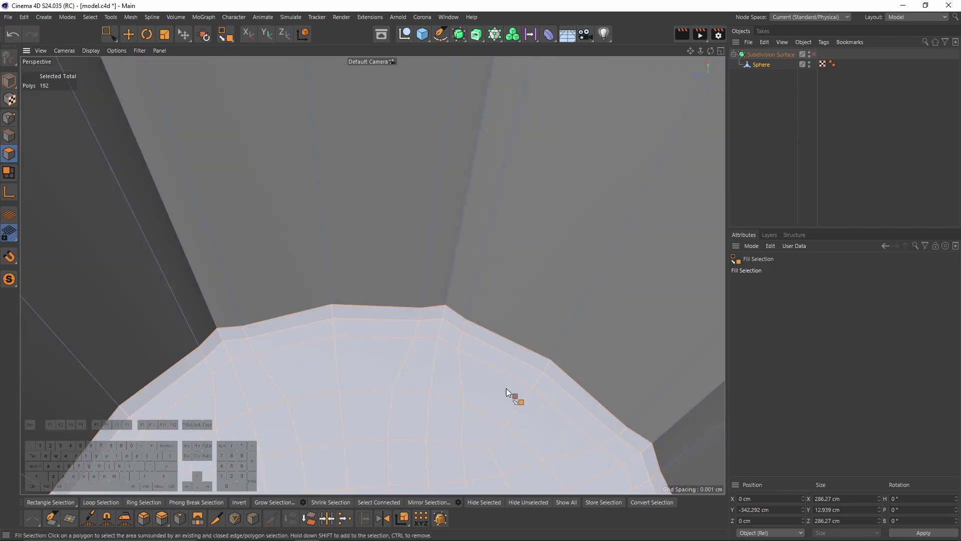
Step: In the Front view, move the selected inner bottom up to about -301.3 cm in Y and check the glass in Perspective
{"action": "middle_click", "coordinate": [506, 389]}
{"action": "middle_click", "coordinate": [543, 386]}
{"action": "key", "text": "e"}
{"action": "left_click_drag", "start_coordinate": [419, 323], "coordinate": [414, 279]}
{"action": "key", "text": "F5"}
{"action": "key", "text": "F1"}
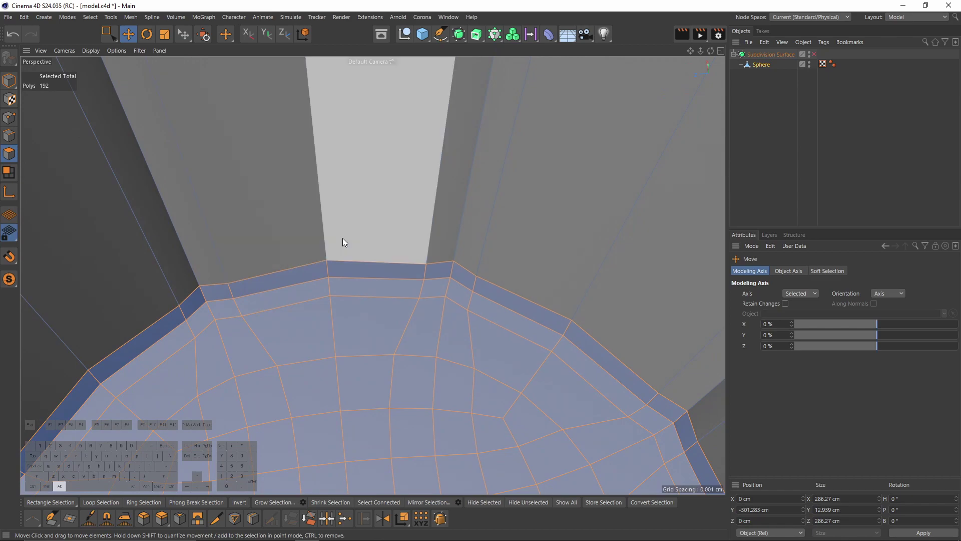
{"action": "left_click_drag", "start_coordinate": [342, 238], "coordinate": [561, 136], "text": "alt"}
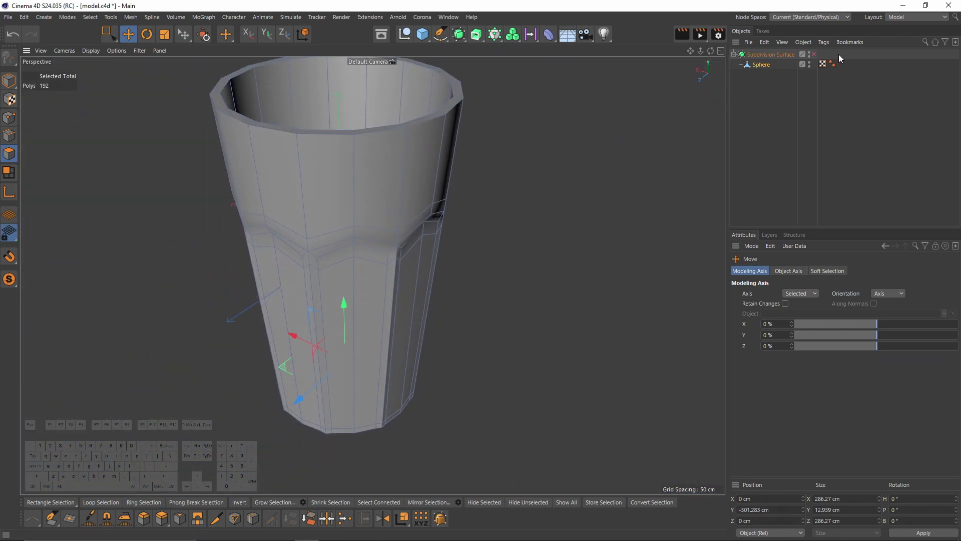
Step: Enable the Subdivision Surface and examine the smoothed rim of the glass
{"action": "left_click", "coordinate": [813, 54]}
{"action": "left_click_drag", "start_coordinate": [488, 164], "coordinate": [491, 188], "text": "alt"}
{"action": "right_click_drag", "start_coordinate": [461, 136], "coordinate": [497, 128], "text": "alt"}
{"action": "left_click_drag", "start_coordinate": [497, 127], "coordinate": [581, 167], "text": "alt"}
Step: Add a supporting edge loop with Loop/Path Cut just below the rim on the outer wall, at about 96.5 % offset
{"action": "right_click", "coordinate": [598, 160]}
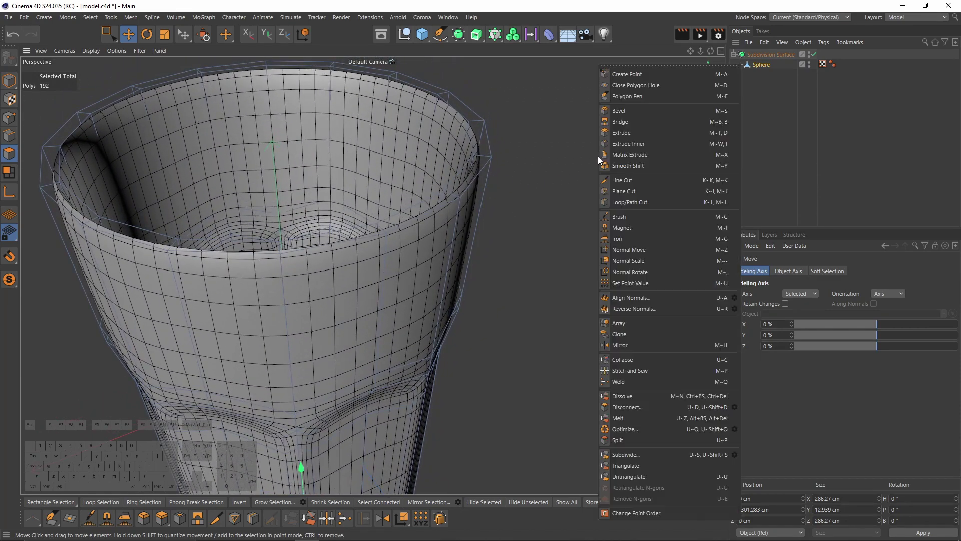
{"action": "left_click", "coordinate": [644, 202]}
{"action": "right_click_drag", "start_coordinate": [440, 197], "coordinate": [489, 182], "text": "alt"}
{"action": "left_click", "coordinate": [443, 216]}
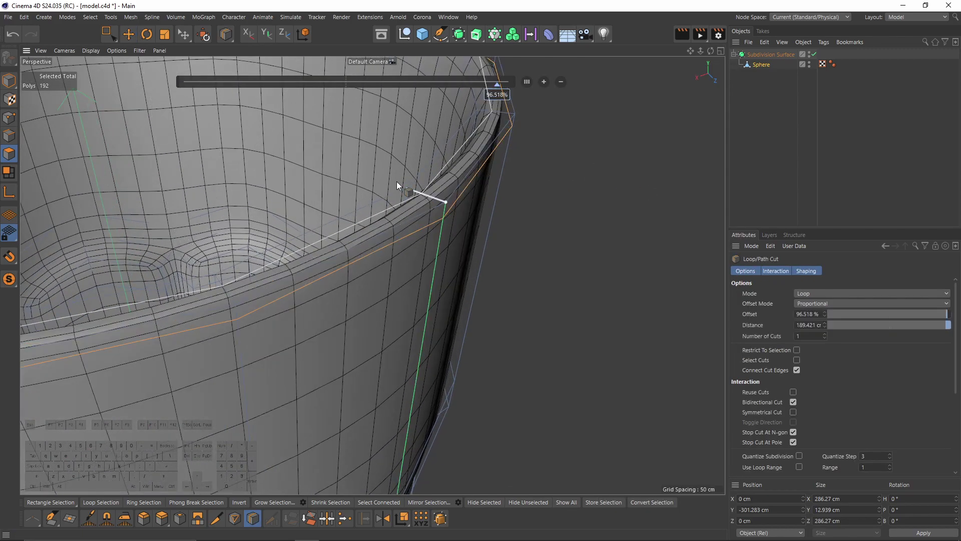
{"action": "right_click_drag", "start_coordinate": [387, 172], "coordinate": [469, 157], "text": "alt"}
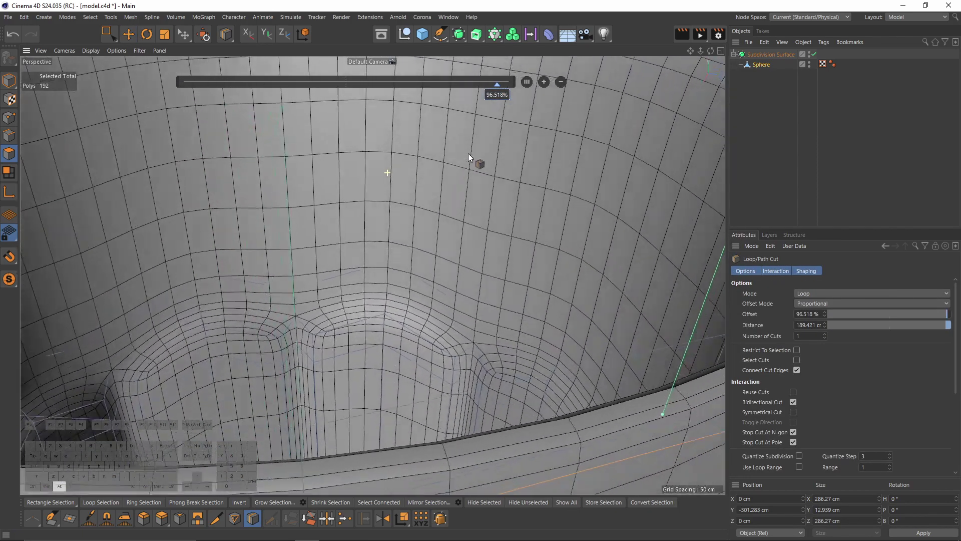
Step: Add a supporting loop cut just below the rim on the inner wall at about 96.3 % offset, and disable the Subdivision Surface
{"action": "middle_click_drag", "start_coordinate": [468, 153], "coordinate": [496, 189], "text": "alt"}
{"action": "right_click_drag", "start_coordinate": [550, 186], "coordinate": [486, 216], "text": "alt"}
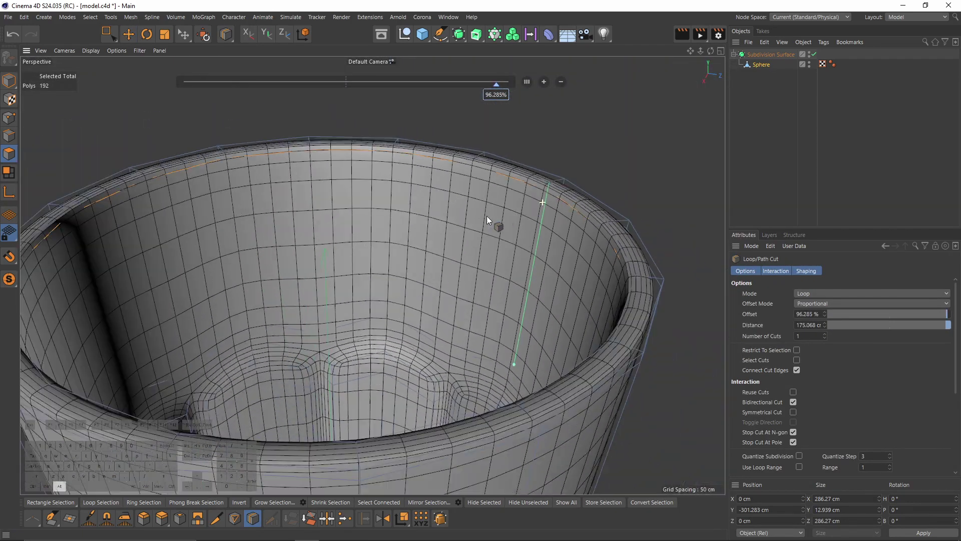
{"action": "right_click_drag", "start_coordinate": [509, 279], "coordinate": [427, 293], "text": "alt"}
{"action": "left_click_drag", "start_coordinate": [427, 292], "coordinate": [479, 159], "text": "alt"}
{"action": "scroll", "coordinate": [457, 196], "scroll_direction": "up", "scroll_amount": 4}
{"action": "middle_click_drag", "start_coordinate": [462, 278], "coordinate": [459, 218], "text": "alt"}
{"action": "left_click_drag", "start_coordinate": [459, 219], "coordinate": [456, 199], "text": "alt"}
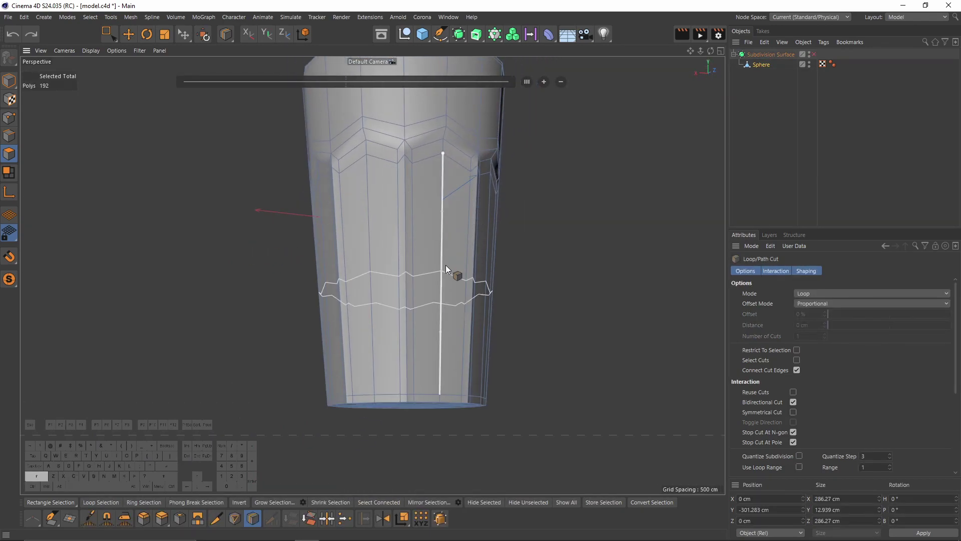
Step: Try a series of horizontal loop cuts at 50 % offset across the lower outer facets
{"action": "left_click", "coordinate": [446, 266], "text": "shift"}
{"action": "left_click", "coordinate": [451, 236]}
{"action": "left_click", "coordinate": [446, 215]}
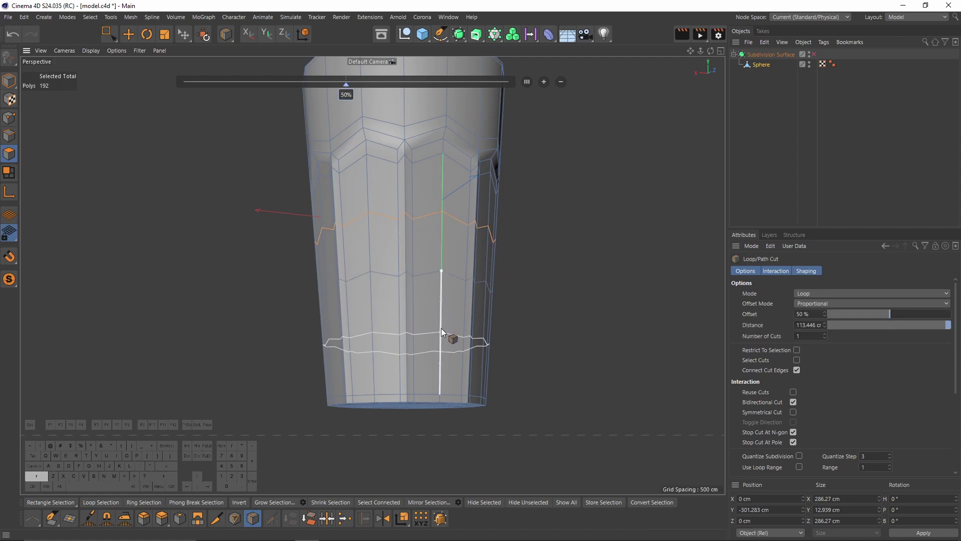
{"action": "key", "text": "e"}
{"action": "scroll", "coordinate": [383, 320], "scroll_direction": "up", "scroll_amount": 2}
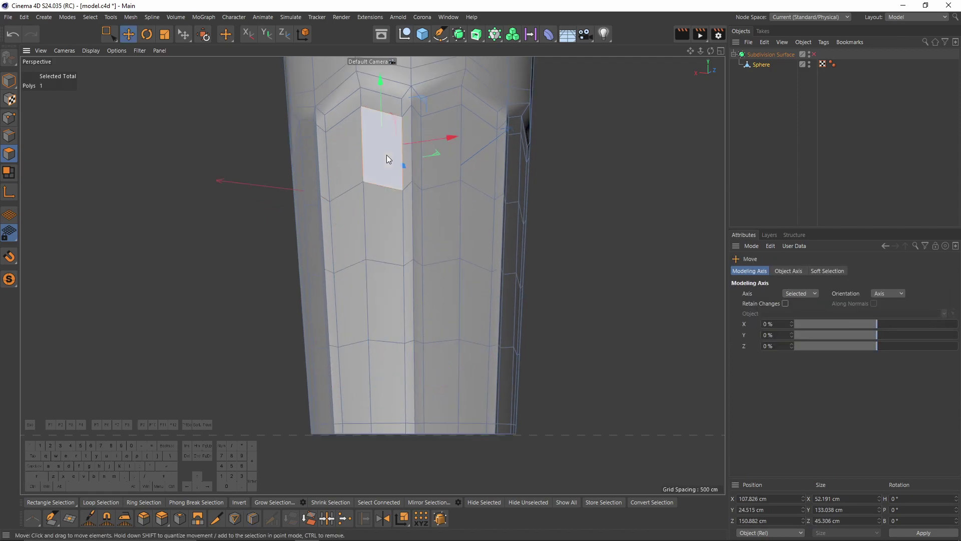
{"action": "key", "text": "ctrl+z"}
{"action": "key", "text": "ctrl+z"}
{"action": "key", "text": "ctrl+z"}
Step: Try centred loop cuts at 50 % offset across the outer facets and through the smooth upper band
{"action": "middle_click_drag", "start_coordinate": [450, 220], "coordinate": [414, 245], "text": "alt"}
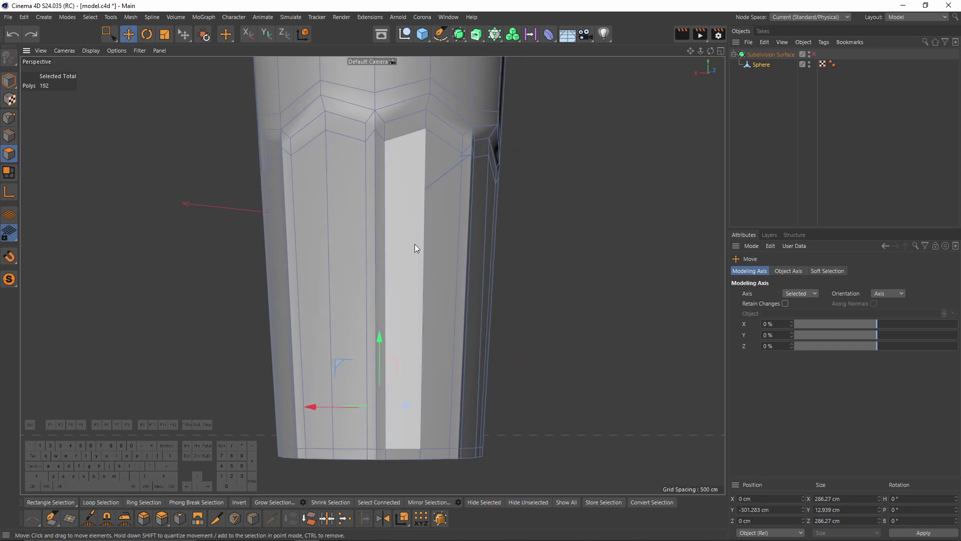
{"action": "key", "text": "k"}
{"action": "key", "text": "l"}
{"action": "left_click", "coordinate": [424, 221]}
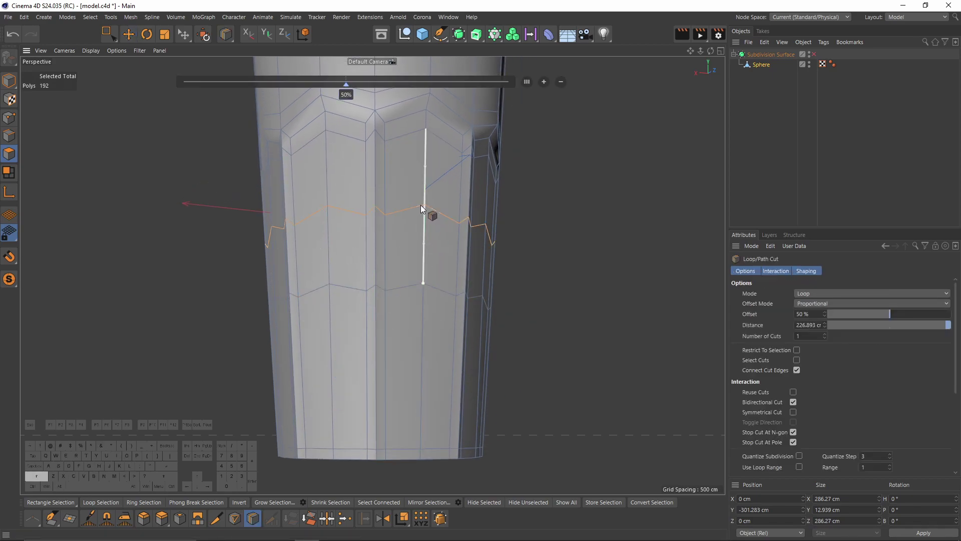
{"action": "left_click", "coordinate": [381, 370], "text": "shift"}
{"action": "middle_click_drag", "start_coordinate": [449, 163], "coordinate": [428, 381], "text": "alt"}
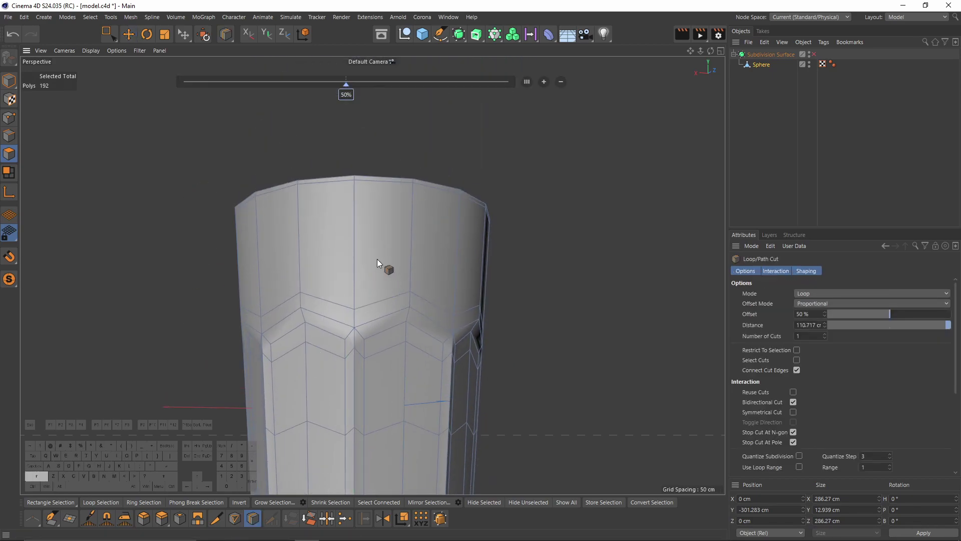
{"action": "left_click", "coordinate": [409, 233], "text": "shift"}
Step: Try loop cuts at 50 % offset on the inner wall, and undo the horizontal cuts on both walls
{"action": "left_click_drag", "start_coordinate": [421, 158], "coordinate": [364, 215], "text": "alt"}
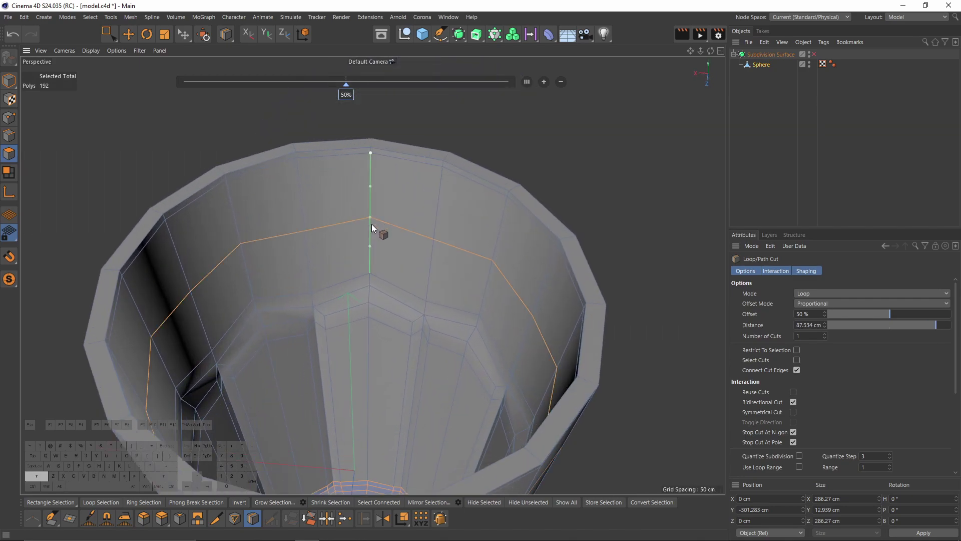
{"action": "middle_click_drag", "start_coordinate": [372, 337], "coordinate": [393, 274], "text": "alt"}
{"action": "left_click", "coordinate": [383, 331], "text": "shift"}
{"action": "key", "text": "ctrl+z"}
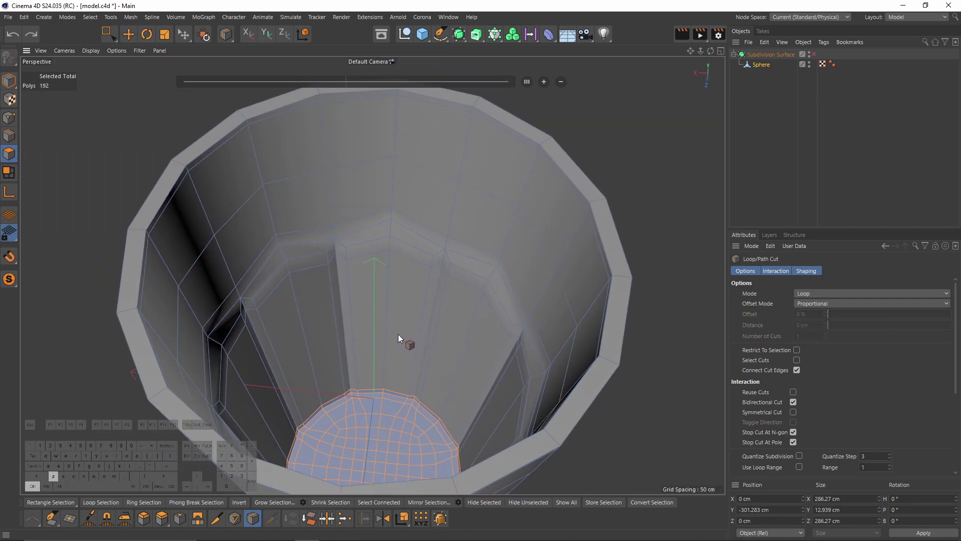
{"action": "left_click", "coordinate": [422, 335], "text": "shift"}
{"action": "right_click_drag", "start_coordinate": [447, 312], "coordinate": [401, 313], "text": "alt"}
{"action": "left_click_drag", "start_coordinate": [445, 234], "coordinate": [444, 165], "text": "alt"}
{"action": "right_click_drag", "start_coordinate": [443, 291], "coordinate": [400, 291], "text": "alt"}
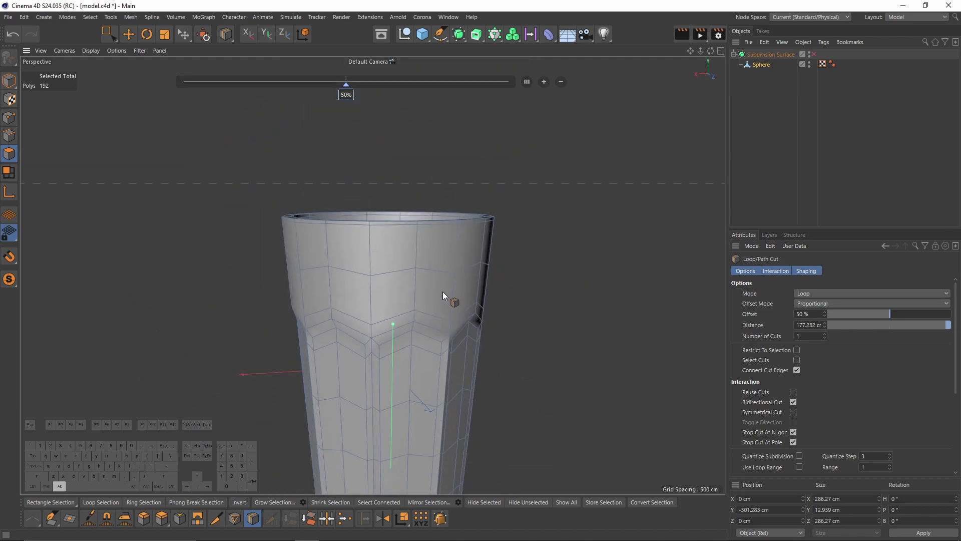
{"action": "left_click_drag", "start_coordinate": [428, 220], "coordinate": [426, 261], "text": "alt"}
{"action": "scroll", "coordinate": [425, 227], "scroll_direction": "up", "scroll_amount": 3}
{"action": "key", "text": "ctrl+z"}
Step: Add three evenly spaced loop cuts across the lower outer facets and one through the outer upper band, each at 50 % offset
{"action": "mouse_move", "coordinate": [417, 202]}
{"action": "left_mouse_down", "text": "alt"}
{"action": "mouse_move", "coordinate": [383, 256]}
{"action": "mouse_move", "coordinate": [413, 270]}
{"action": "mouse_move", "coordinate": [376, 293]}
{"action": "mouse_move", "coordinate": [404, 226]}
{"action": "mouse_move", "coordinate": [404, 196]}
{"action": "left_mouse_up", "text": "alt"}
{"action": "scroll", "coordinate": [388, 253], "scroll_direction": "up", "scroll_amount": 5}
{"action": "scroll", "coordinate": [437, 268], "scroll_direction": "down", "scroll_amount": 3}
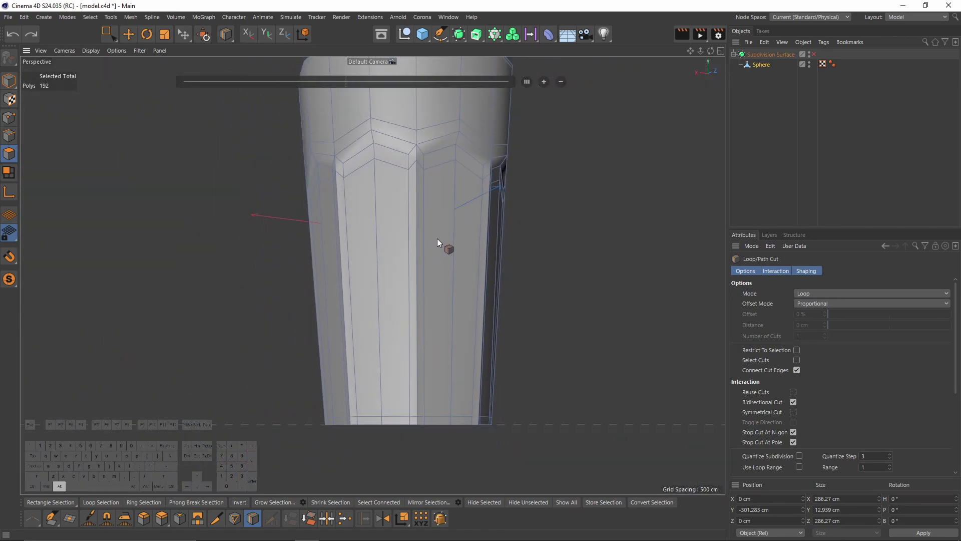
{"action": "key", "text": "shift"}
{"action": "left_click", "coordinate": [454, 278], "text": "shift"}
{"action": "left_click", "coordinate": [405, 319]}
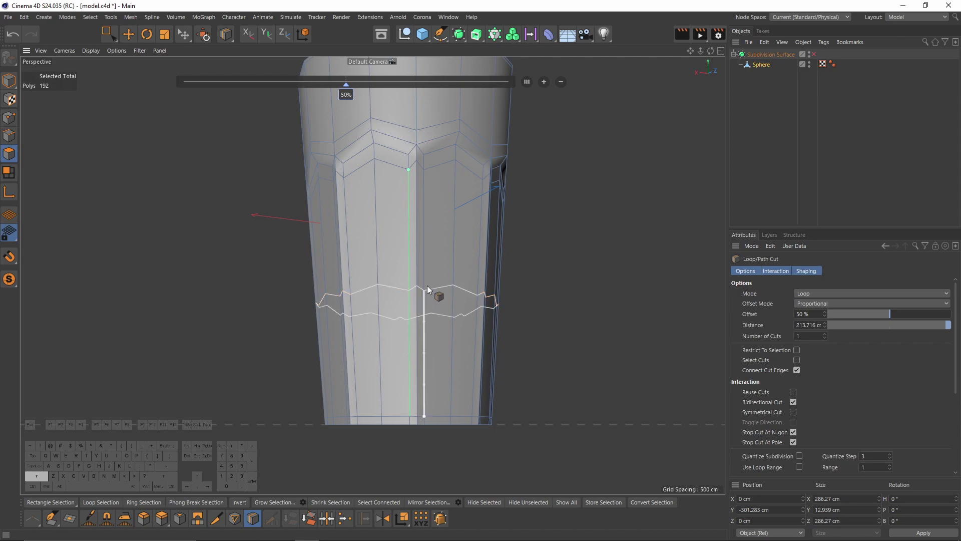
{"action": "left_click", "coordinate": [446, 358], "text": "shift"}
{"action": "left_click_drag", "start_coordinate": [475, 111], "coordinate": [458, 192], "text": "alt"}
{"action": "left_click_drag", "start_coordinate": [455, 155], "coordinate": [410, 152], "text": "alt"}
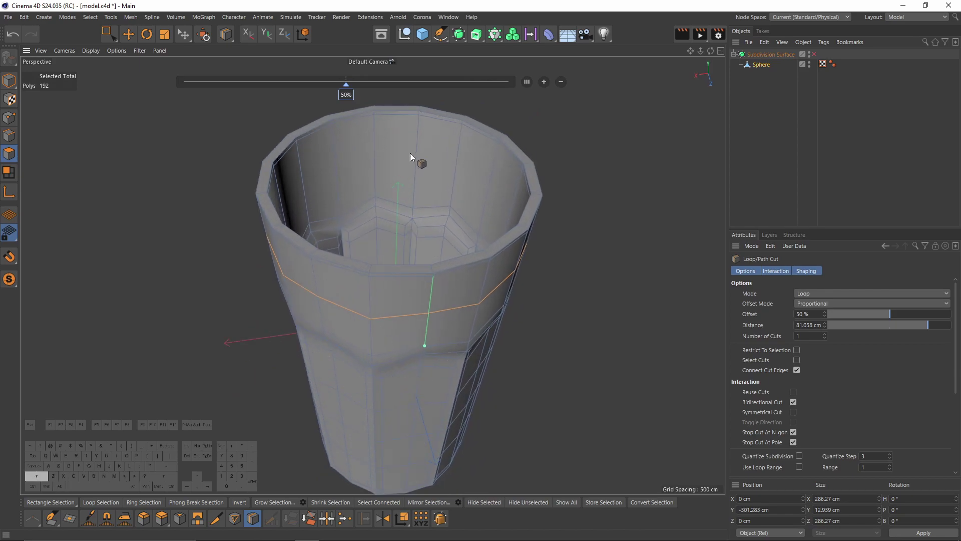
Step: Add matching horizontal loop cuts at 50 % offset on the inner wall, through the upper band and along the lower facets
{"action": "scroll", "coordinate": [458, 166], "scroll_direction": "up", "scroll_amount": 4}
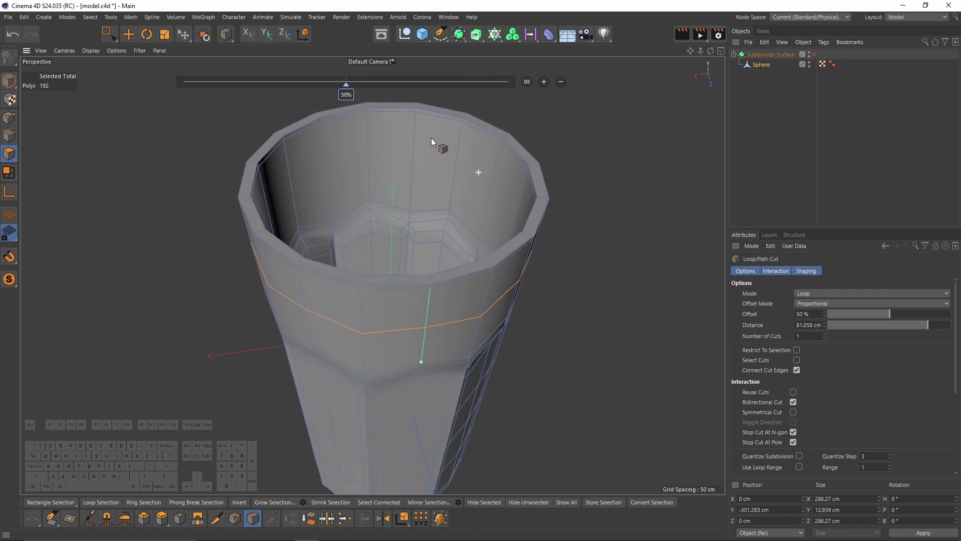
{"action": "left_click_drag", "start_coordinate": [398, 169], "coordinate": [404, 275], "text": "alt"}
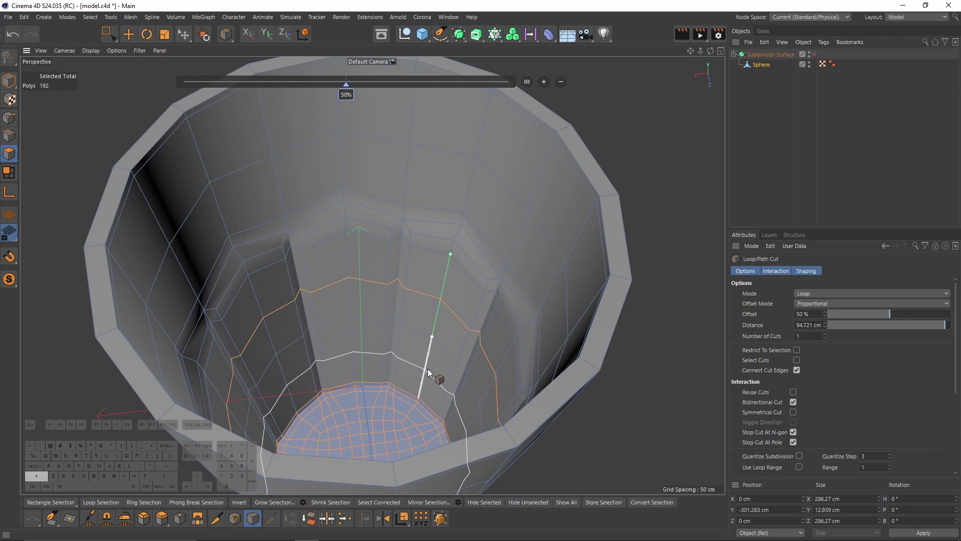
{"action": "right_click_drag", "start_coordinate": [460, 319], "coordinate": [420, 301], "text": "alt"}
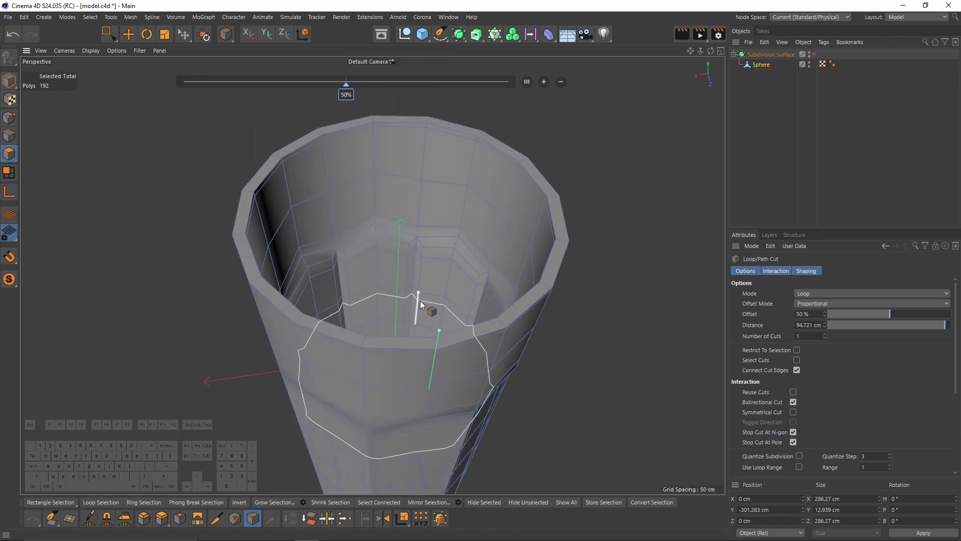
Step: Select all polygons of the glass and reverse their normals
{"action": "key", "text": "ctrl+a"}
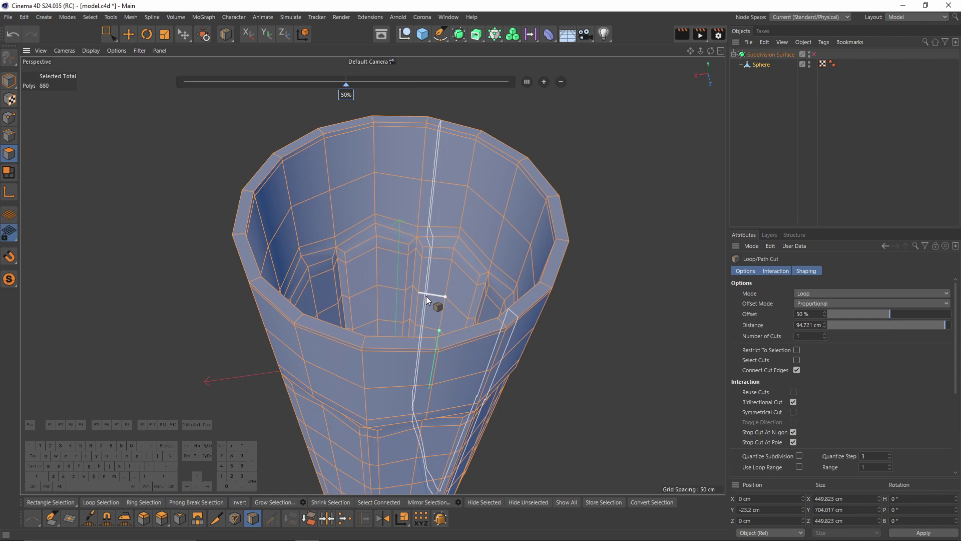
{"action": "right_click_drag", "start_coordinate": [425, 296], "coordinate": [424, 320], "text": "alt"}
{"action": "left_click_drag", "start_coordinate": [425, 319], "coordinate": [448, 210], "text": "alt"}
{"action": "key", "text": "e"}
{"action": "middle_click_drag", "start_coordinate": [453, 253], "coordinate": [472, 184], "text": "alt"}
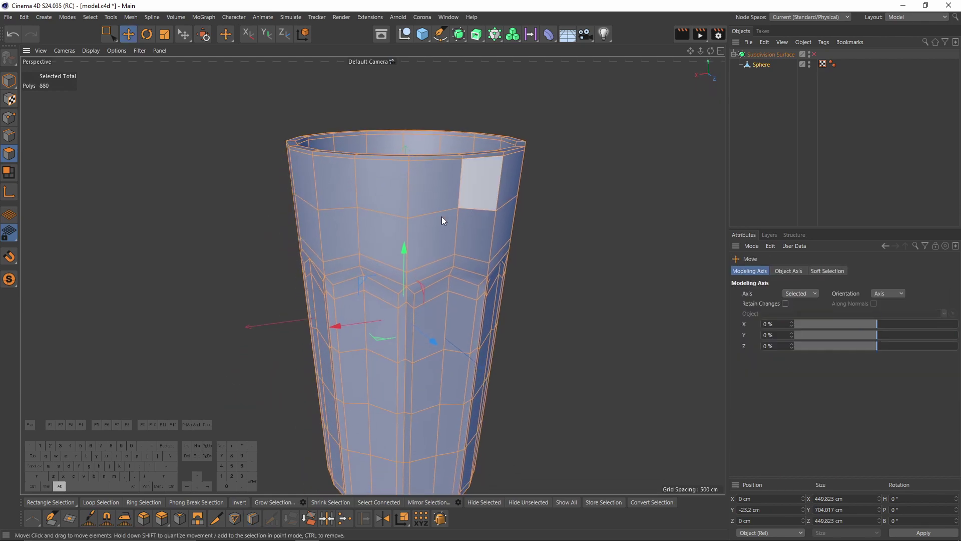
{"action": "left_click_drag", "start_coordinate": [442, 216], "coordinate": [488, 220], "text": "alt"}
{"action": "right_click_drag", "start_coordinate": [488, 220], "coordinate": [440, 217], "text": "alt"}
{"action": "mouse_move", "coordinate": [439, 218]}
{"action": "left_mouse_down", "text": "alt"}
{"action": "mouse_move", "coordinate": [443, 115]}
{"action": "mouse_move", "coordinate": [445, 167]}
{"action": "mouse_move", "coordinate": [429, 214]}
{"action": "left_mouse_up", "text": "alt"}
{"action": "scroll", "coordinate": [429, 214], "scroll_direction": "up", "scroll_amount": 2}
{"action": "right_click", "coordinate": [428, 191]}
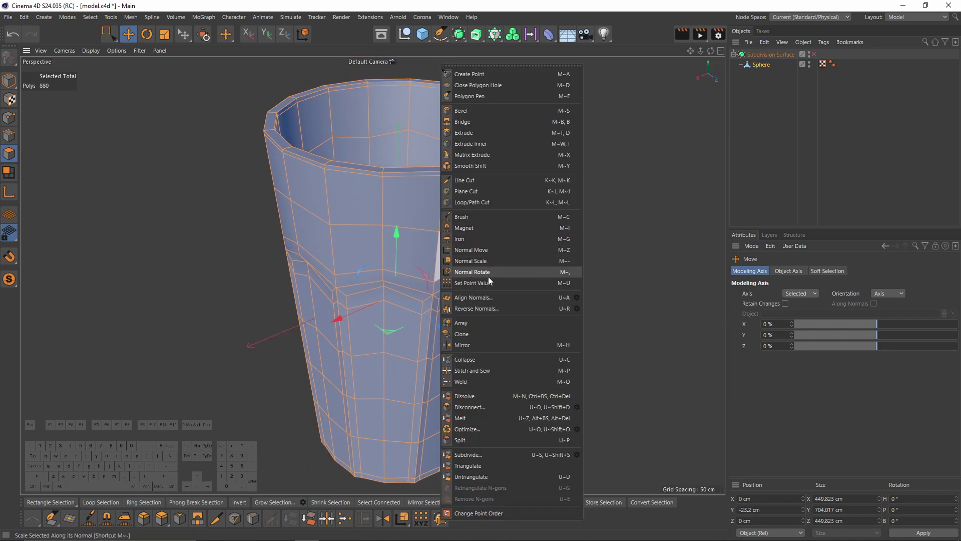
{"action": "left_click", "coordinate": [480, 309]}
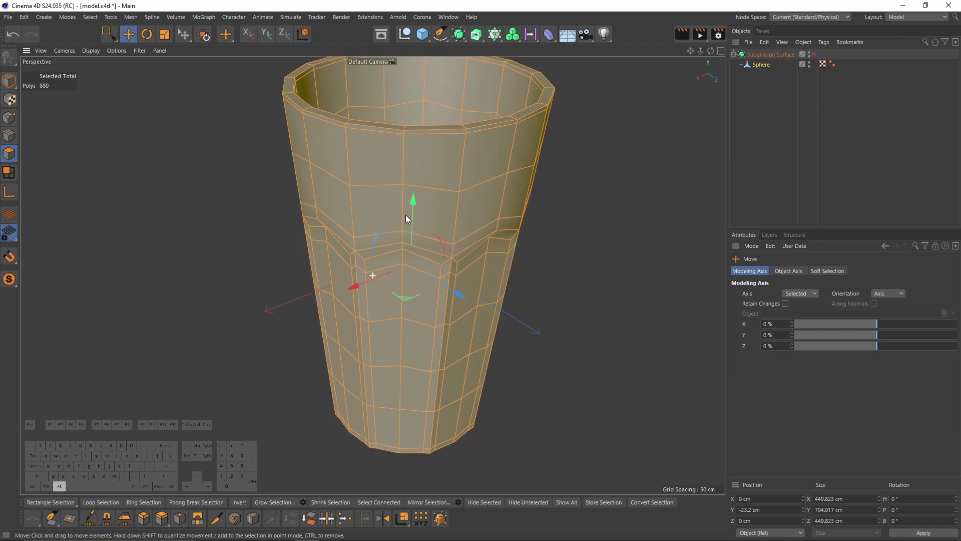
Step: Enable the Subdivision Surface, clear the object selection, and check the smoothed glass in the Perspective view
{"action": "left_click_drag", "start_coordinate": [406, 216], "coordinate": [677, 175], "text": "alt"}
{"action": "key", "text": "q"}
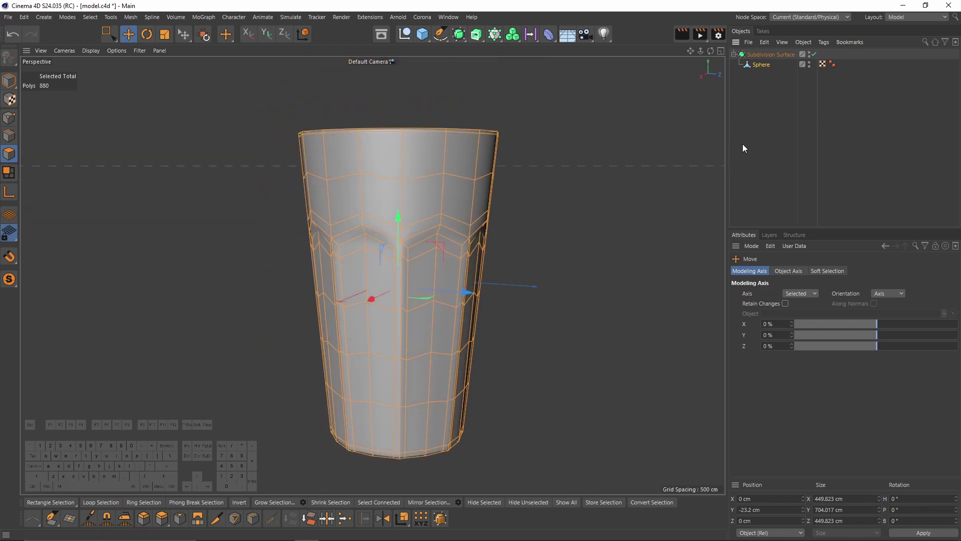
{"action": "left_click", "coordinate": [769, 128]}
{"action": "left_click_drag", "start_coordinate": [477, 304], "coordinate": [509, 288], "text": "alt"}
{"action": "key", "text": "F5"}
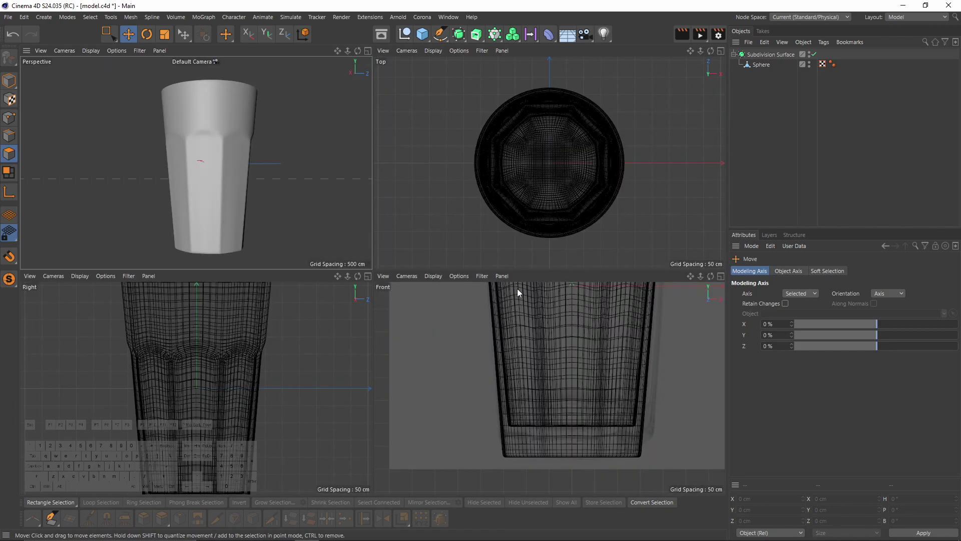
{"action": "key", "text": "F1"}
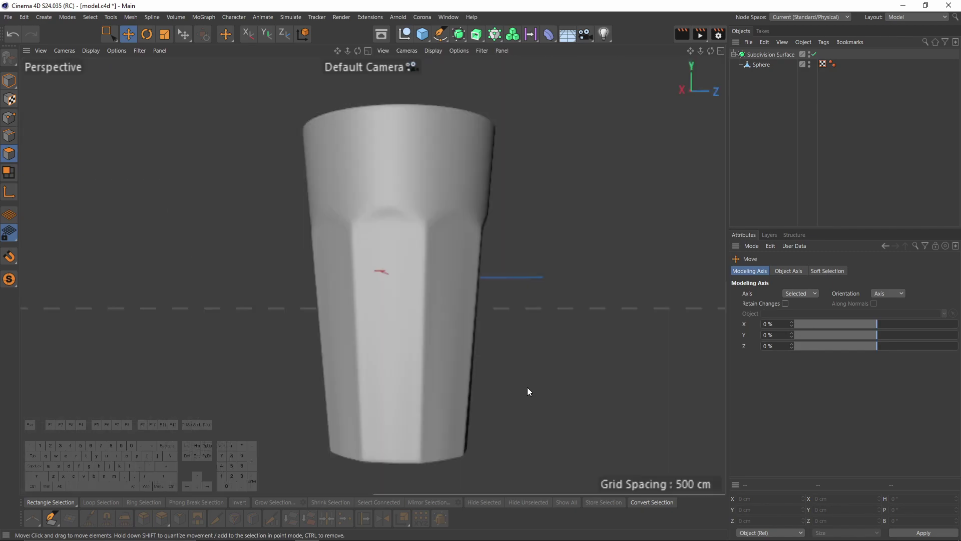
Step: In the Front view, select the Sphere object and switch to Model mode
{"action": "key", "text": "F4"}
{"action": "left_click", "coordinate": [761, 64]}
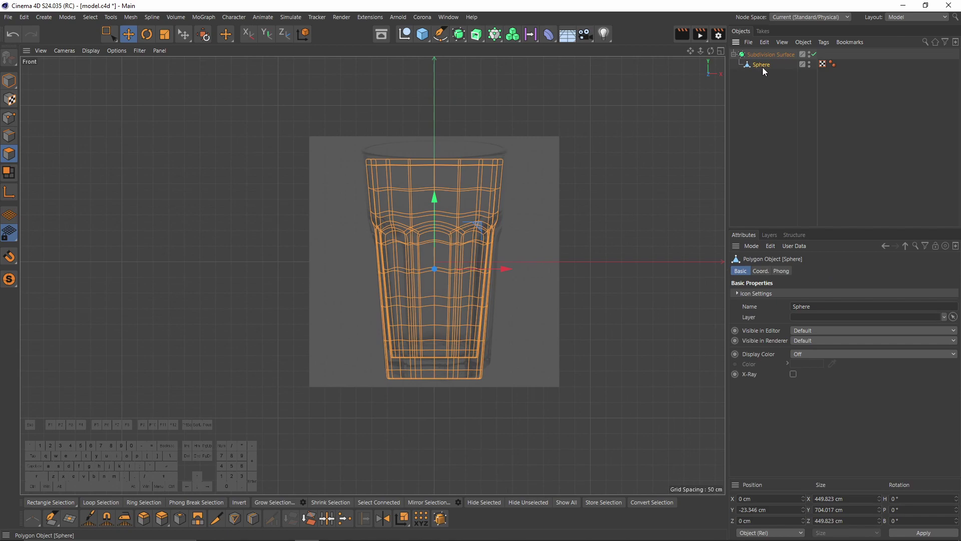
{"action": "left_click", "coordinate": [9, 82]}
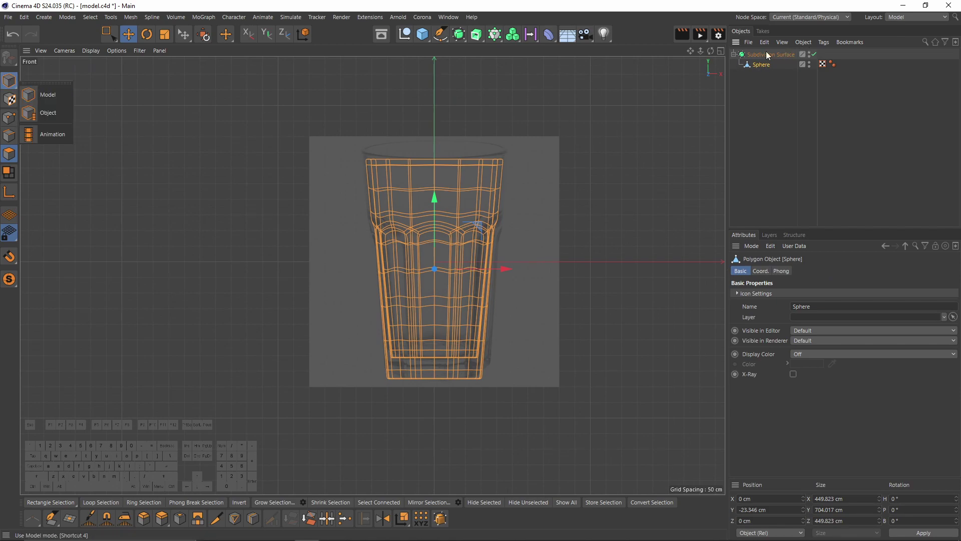
{"action": "left_click", "coordinate": [44, 95]}
Step: Try adding an FFD deformer as a separate object and nesting it under the Sphere
{"action": "left_click", "coordinate": [554, 37]}
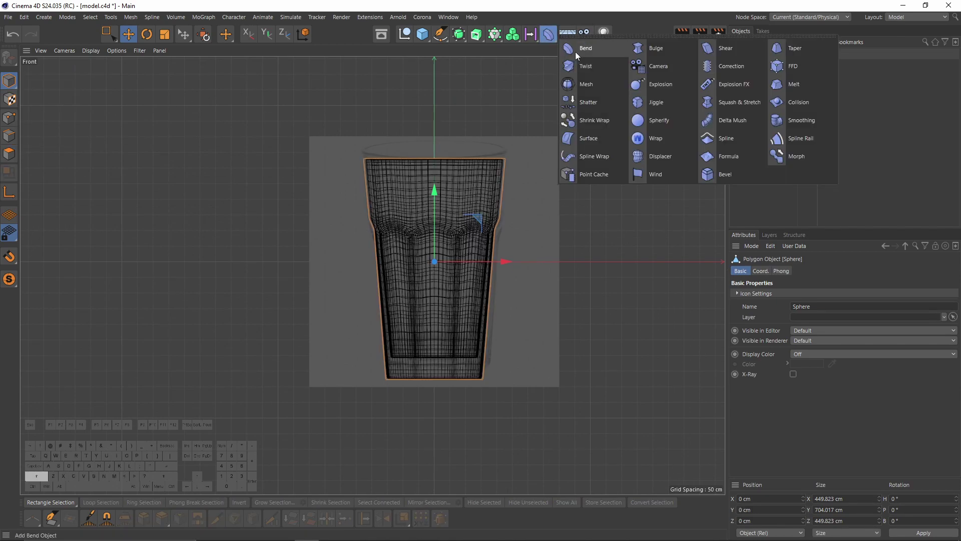
{"action": "left_click", "coordinate": [795, 72]}
{"action": "key", "text": "ctrl+z"}
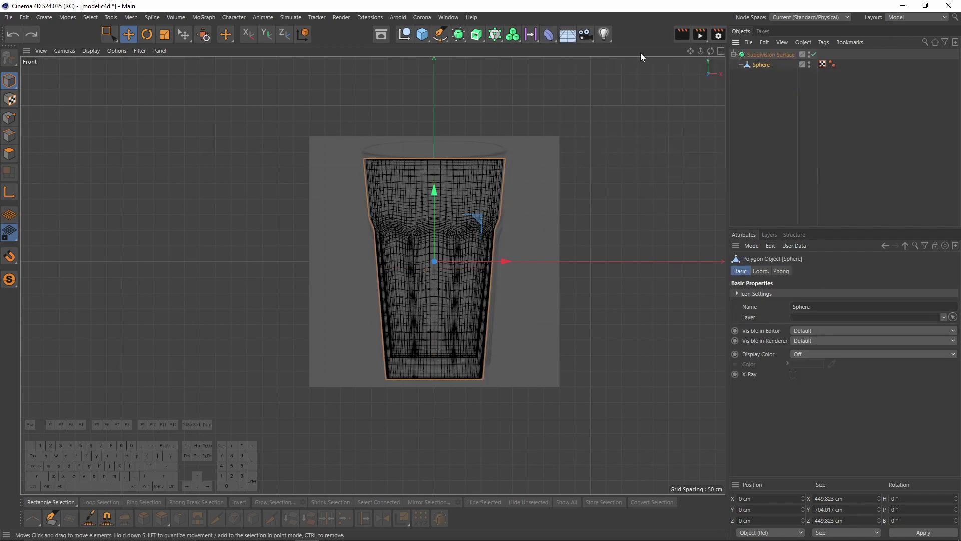
{"action": "left_click", "coordinate": [547, 34]}
{"action": "left_click", "coordinate": [801, 62]}
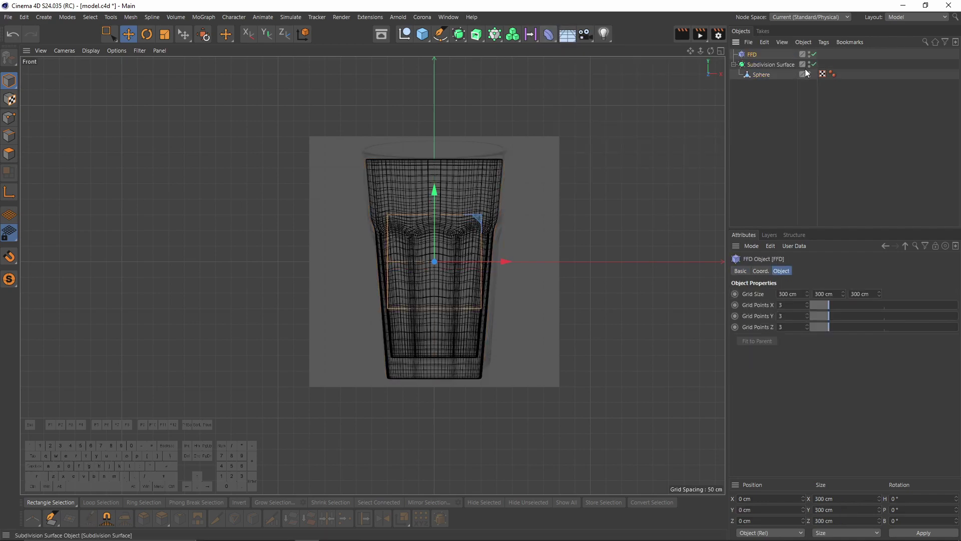
{"action": "left_click_drag", "start_coordinate": [750, 54], "coordinate": [765, 74]}
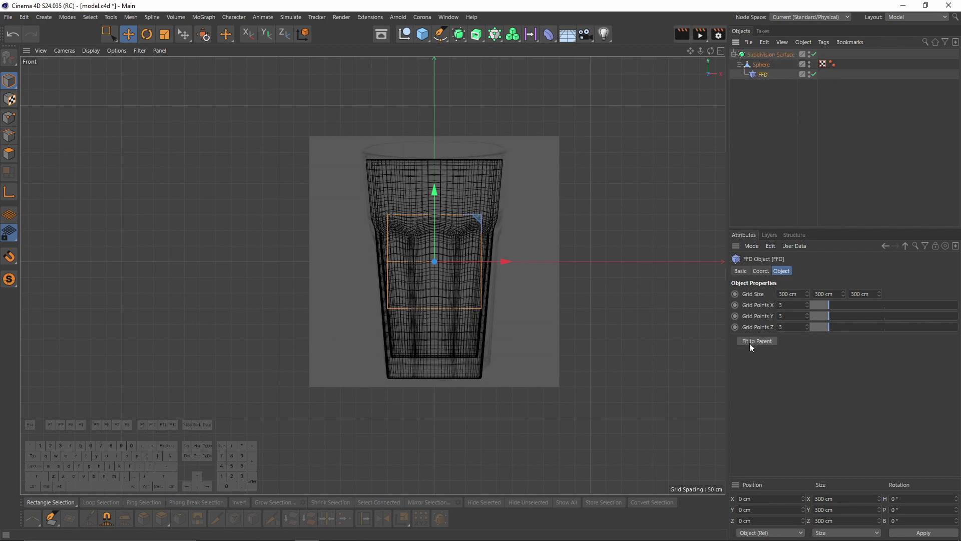
{"action": "key", "text": "ctrl+z"}
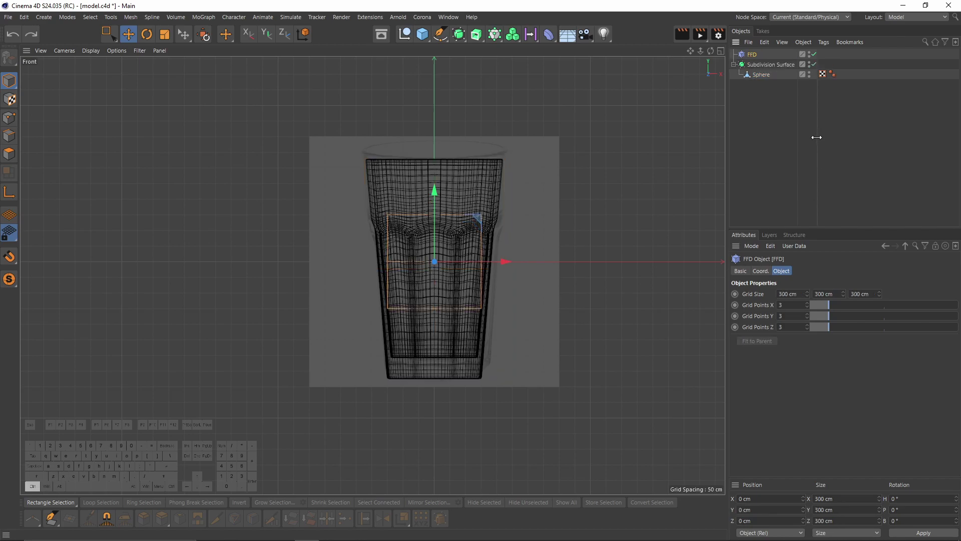
{"action": "key", "text": "ctrl+z"}
Step: Add an FFD deformer directly as a child of the Sphere, fitted to its size, and view the cage in Perspective
{"action": "left_click", "coordinate": [562, 37]}
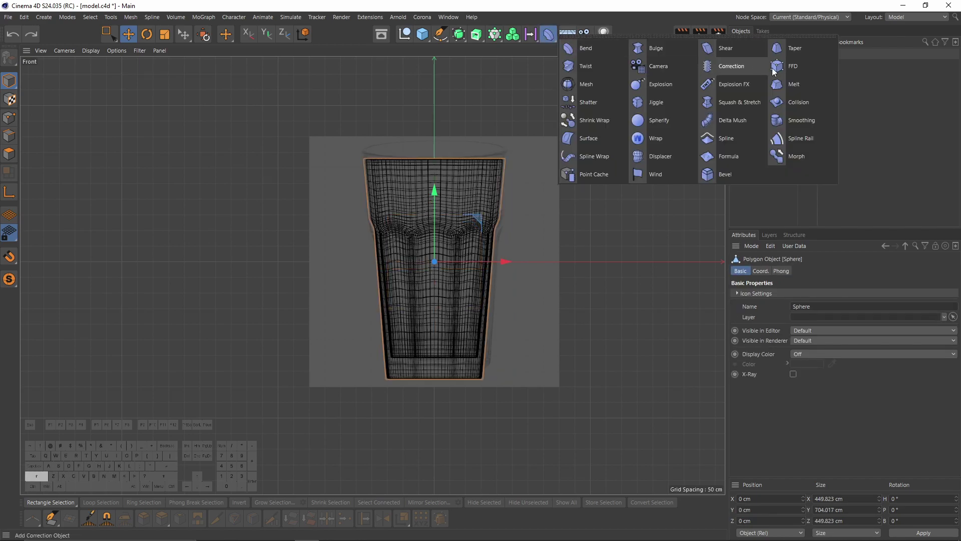
{"action": "left_click", "coordinate": [802, 62], "text": "shift"}
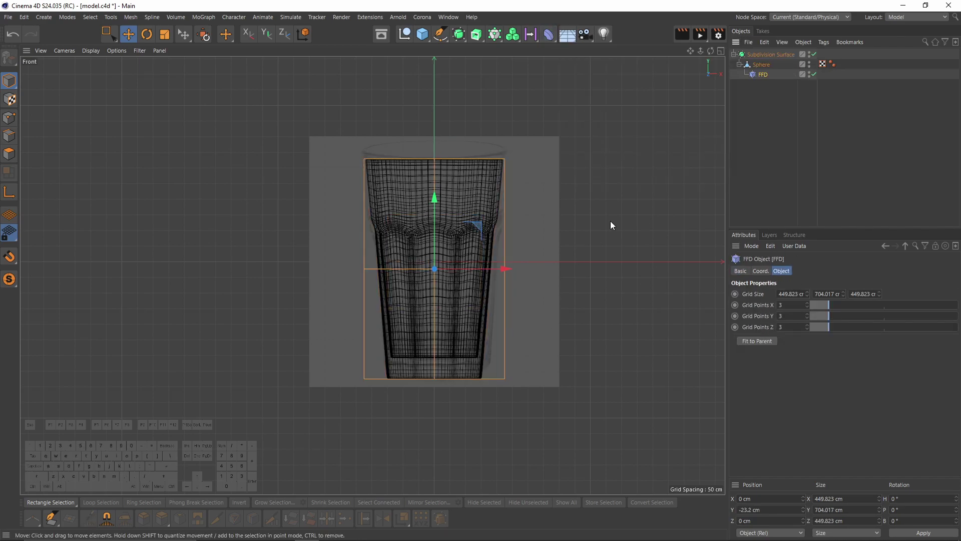
{"action": "middle_click", "coordinate": [492, 241]}
{"action": "middle_click", "coordinate": [288, 184]}
{"action": "left_click_drag", "start_coordinate": [365, 236], "coordinate": [415, 257], "text": "alt"}
{"action": "middle_click_drag", "start_coordinate": [414, 257], "coordinate": [420, 236], "text": "alt"}
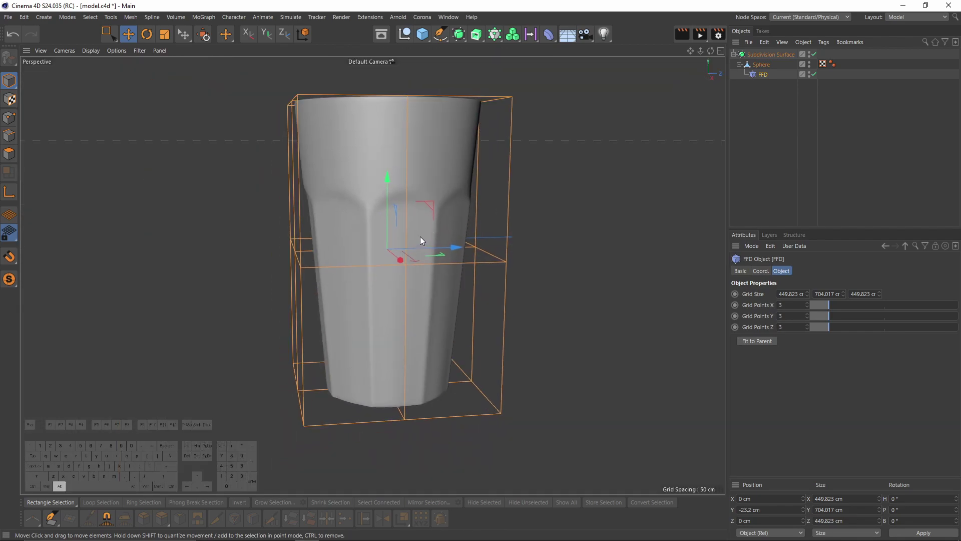
{"action": "left_click_drag", "start_coordinate": [420, 237], "coordinate": [429, 225], "text": "alt"}
Step: In Point mode, select the bottom layer of FFD points and scale it up uniformly to about 499 cm wide
{"action": "left_click", "coordinate": [9, 118]}
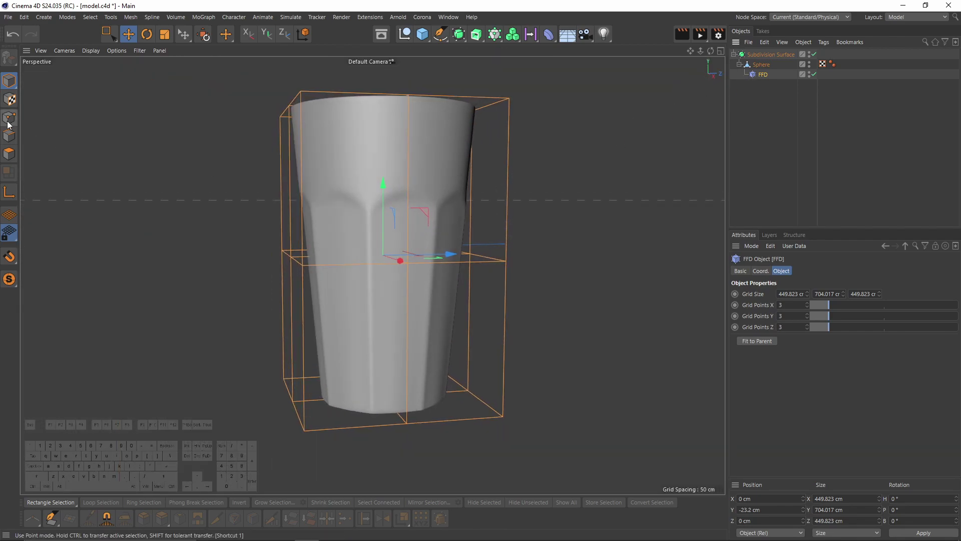
{"action": "key", "text": "space"}
{"action": "left_click_drag", "start_coordinate": [336, 316], "coordinate": [349, 289], "text": "alt"}
{"action": "right_click_drag", "start_coordinate": [349, 288], "coordinate": [339, 327], "text": "alt"}
{"action": "key", "text": "0"}
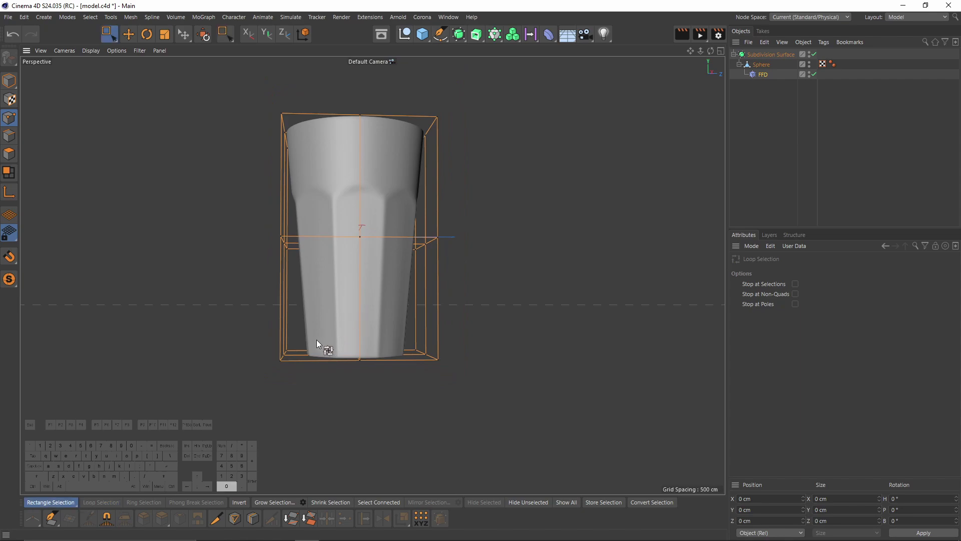
{"action": "left_click_drag", "start_coordinate": [254, 323], "coordinate": [480, 393]}
{"action": "key", "text": "t"}
{"action": "left_click_drag", "start_coordinate": [400, 390], "coordinate": [429, 300]}
Step: Select the middle layer of FFD points and scale it up uniformly to about 477 cm wide
{"action": "key", "text": "0"}
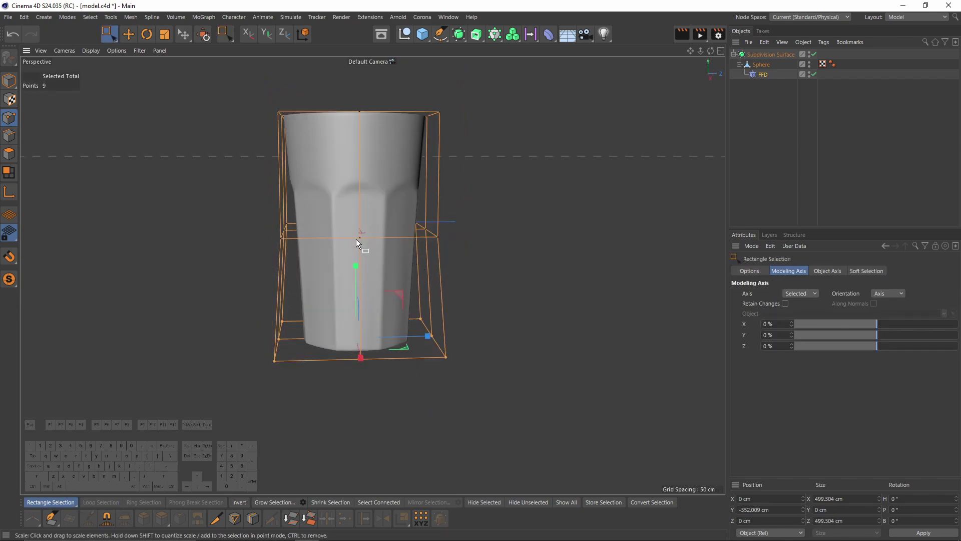
{"action": "left_click_drag", "start_coordinate": [229, 184], "coordinate": [515, 261]}
{"action": "key", "text": "space"}
{"action": "left_click_drag", "start_coordinate": [395, 295], "coordinate": [380, 224]}
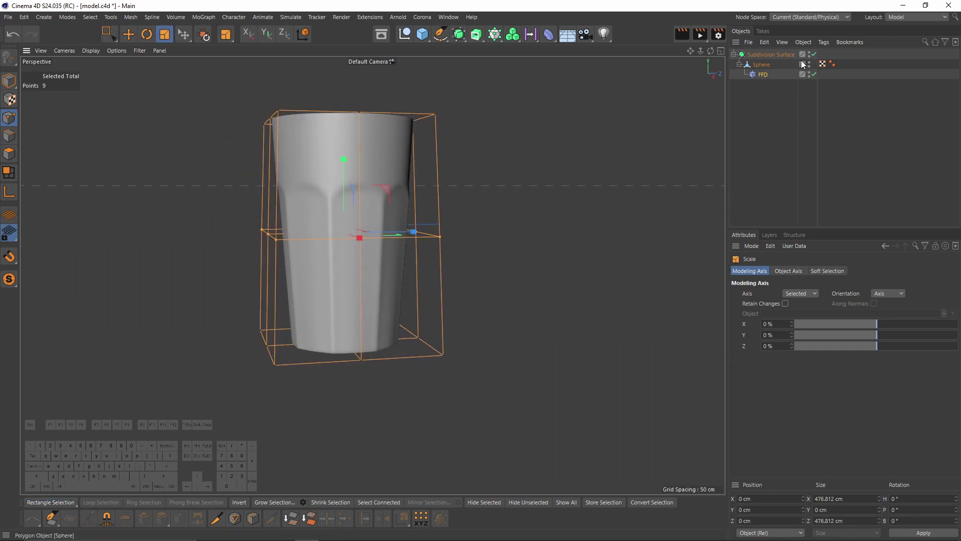
Step: Increase the FFD deformer's vertical resolution to 6 grid points in Y
{"action": "left_click", "coordinate": [761, 74]}
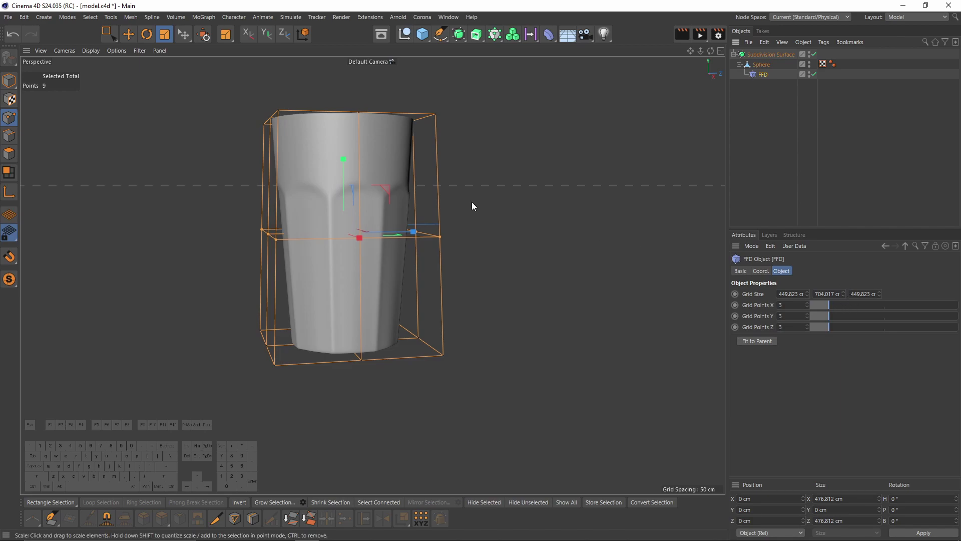
{"action": "left_click", "coordinate": [807, 313]}
{"action": "left_click", "coordinate": [807, 313]}
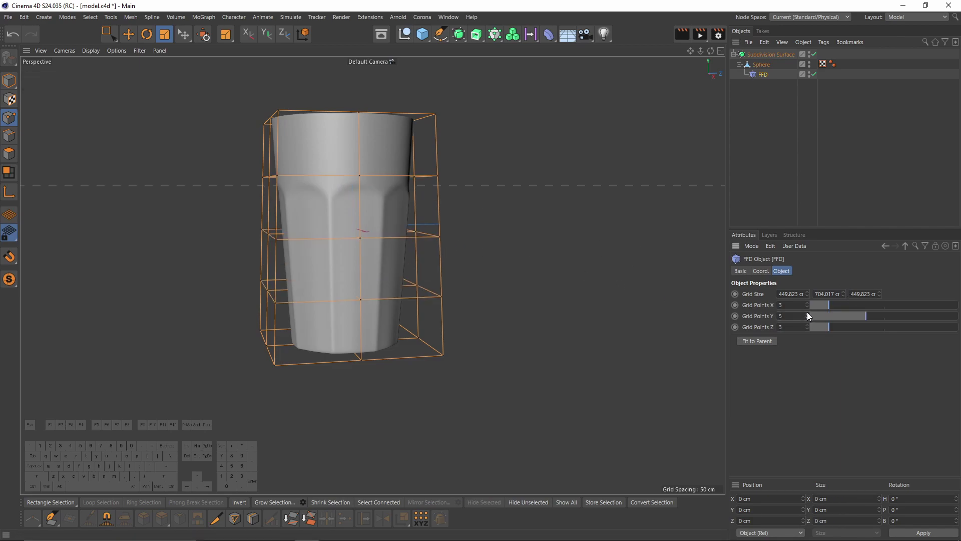
{"action": "left_click", "coordinate": [807, 313]}
Step: Select the upper three layers of FFD points in the Front view and scale them up uniformly to about 511 cm wide
{"action": "key", "text": "0"}
{"action": "left_click_drag", "start_coordinate": [212, 97], "coordinate": [504, 233]}
{"action": "middle_click", "coordinate": [551, 301]}
{"action": "middle_click", "coordinate": [562, 305]}
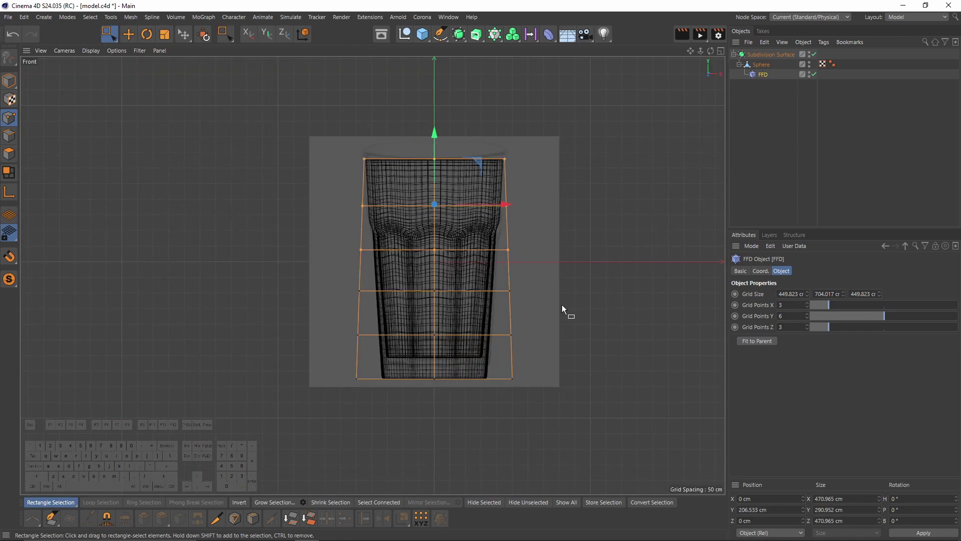
{"action": "left_click_drag", "start_coordinate": [306, 138], "coordinate": [543, 261]}
{"action": "middle_click", "coordinate": [541, 259]}
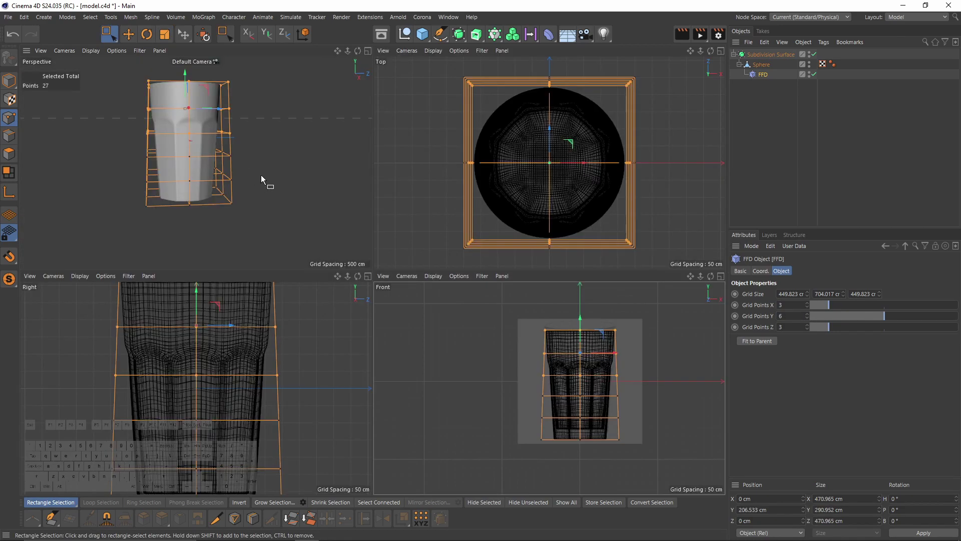
{"action": "middle_click", "coordinate": [262, 176]}
{"action": "key", "text": "t"}
{"action": "left_click_drag", "start_coordinate": [375, 248], "coordinate": [414, 247]}
Step: Move the selected upper FFD layers vertically to about Y 199 cm and check the glass from above
{"action": "key", "text": "e"}
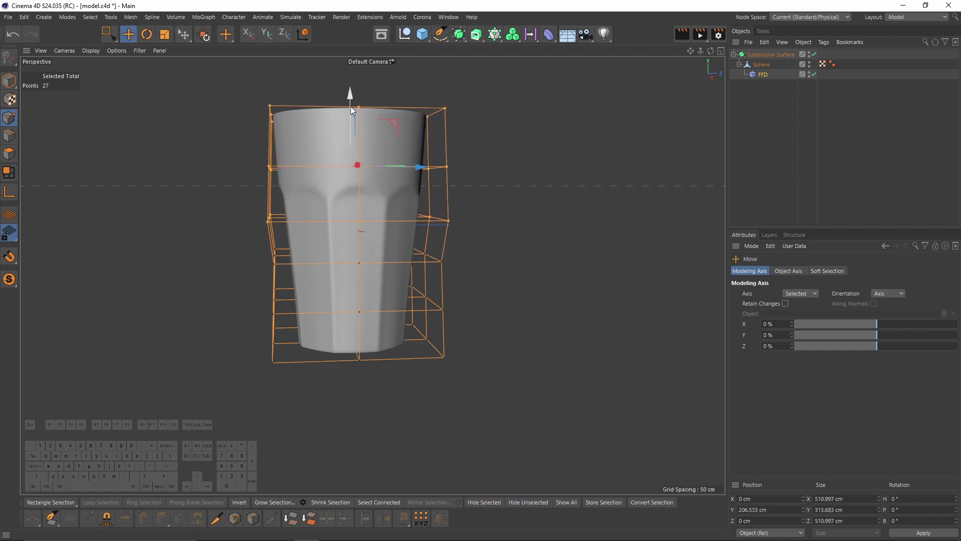
{"action": "left_click_drag", "start_coordinate": [350, 106], "coordinate": [350, 103]}
{"action": "left_click_drag", "start_coordinate": [373, 155], "coordinate": [395, 203], "text": "alt"}
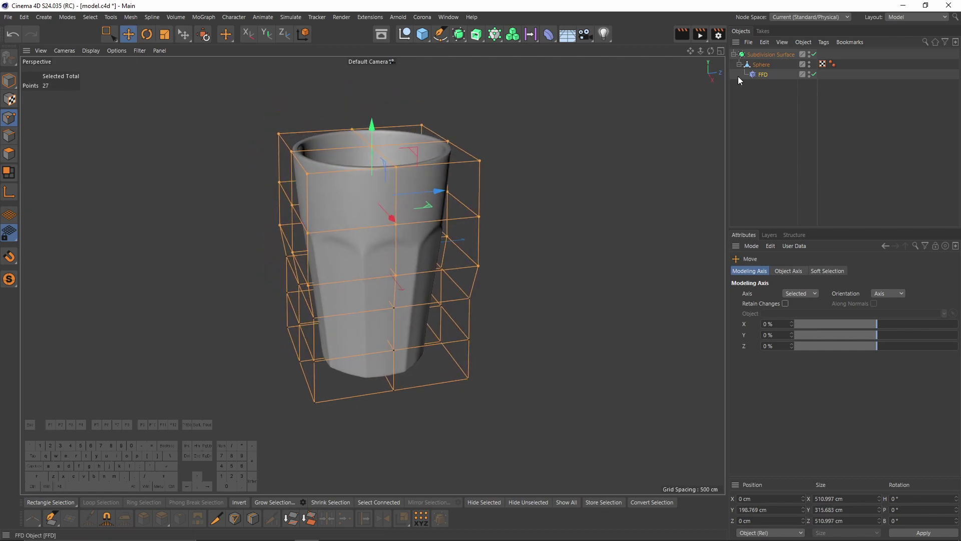
Step: Bake the FFD-deformed Sphere with Current State to Object, delete the original along with its deformer, and select the baked Sphere
{"action": "left_click", "coordinate": [766, 74]}
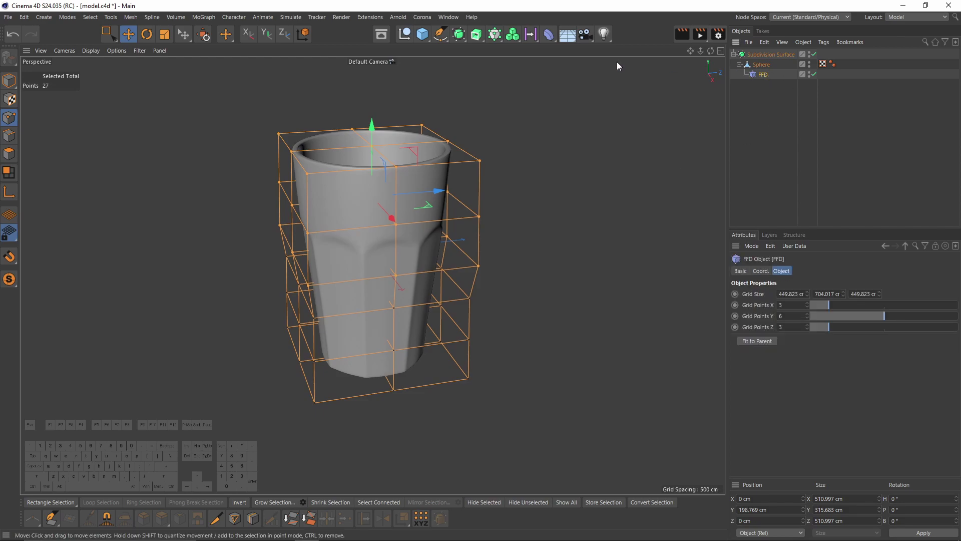
{"action": "left_click", "coordinate": [9, 80]}
{"action": "left_click", "coordinate": [762, 64]}
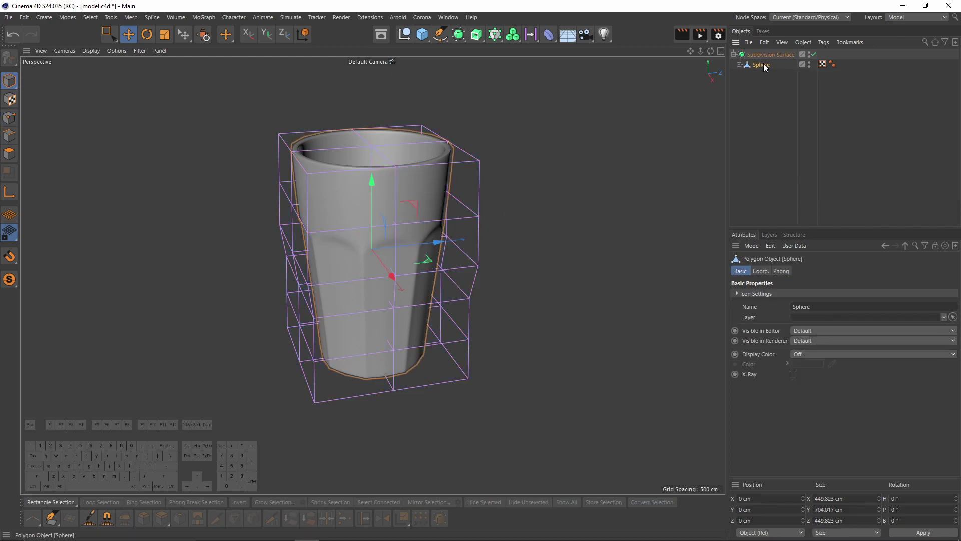
{"action": "right_click", "coordinate": [761, 64]}
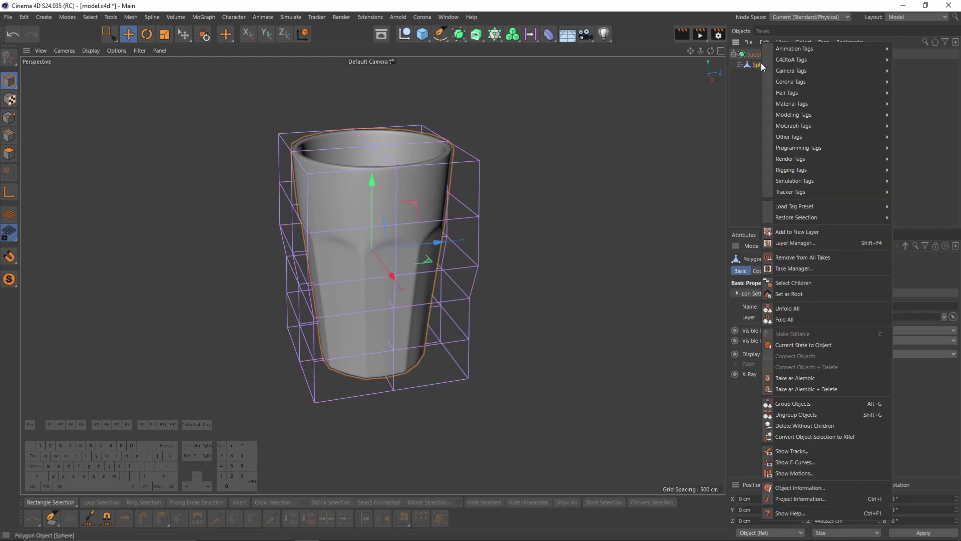
{"action": "left_click", "coordinate": [803, 345]}
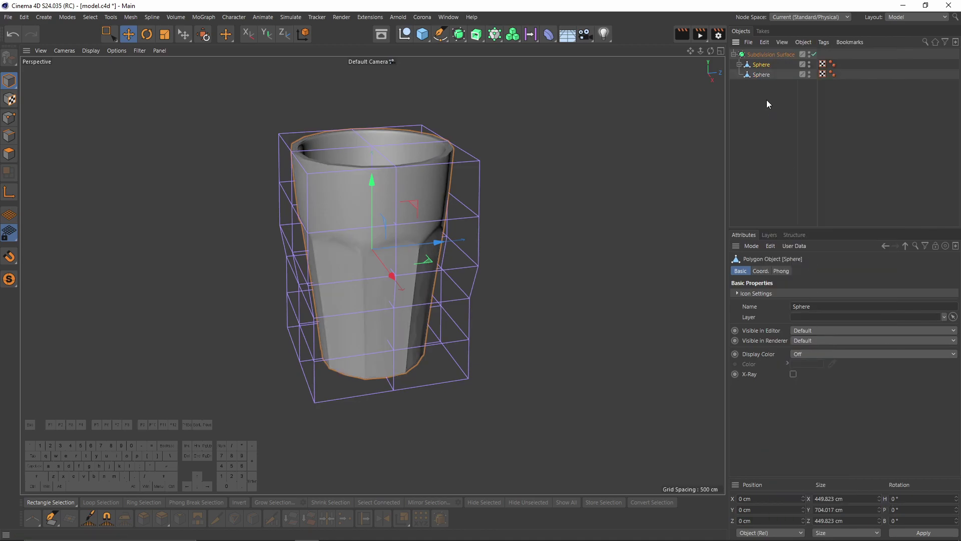
{"action": "key", "text": "Delete"}
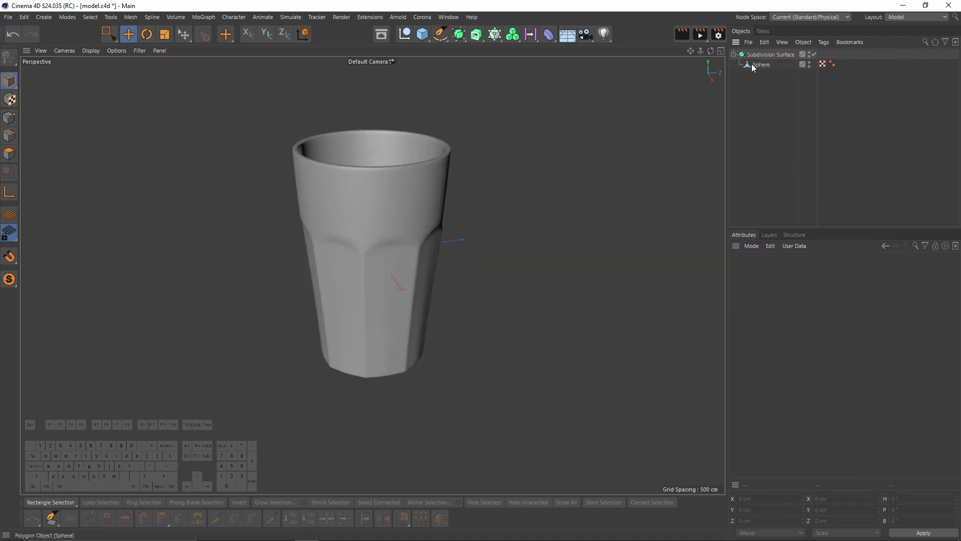
{"action": "left_click", "coordinate": [753, 66]}
{"action": "left_click_drag", "start_coordinate": [476, 227], "coordinate": [436, 216], "text": "alt"}
{"action": "scroll", "coordinate": [436, 216], "scroll_direction": "up", "scroll_amount": 3, "text": "alt"}
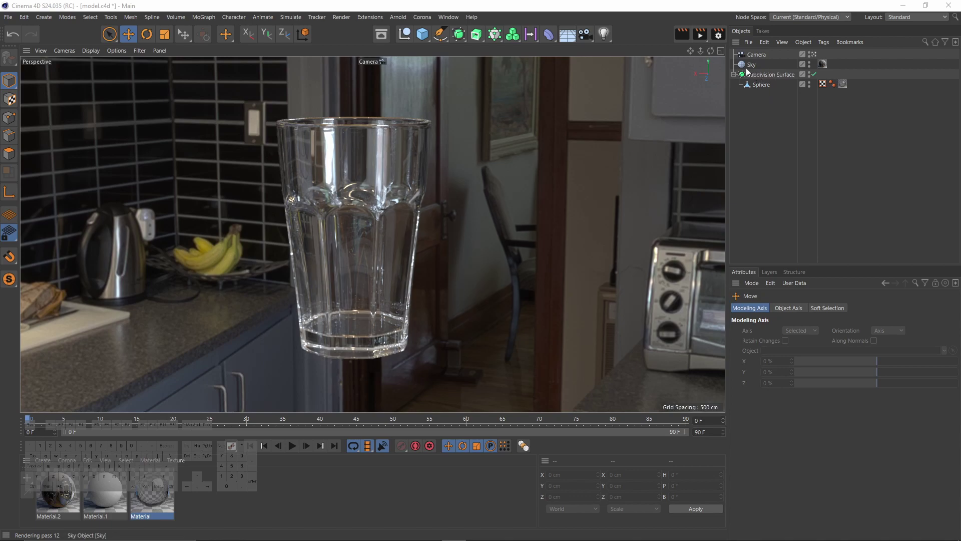
Step: Open the glass material in the Material Editor, review its Refraction settings, and close the editor
{"action": "double_click", "coordinate": [155, 496]}
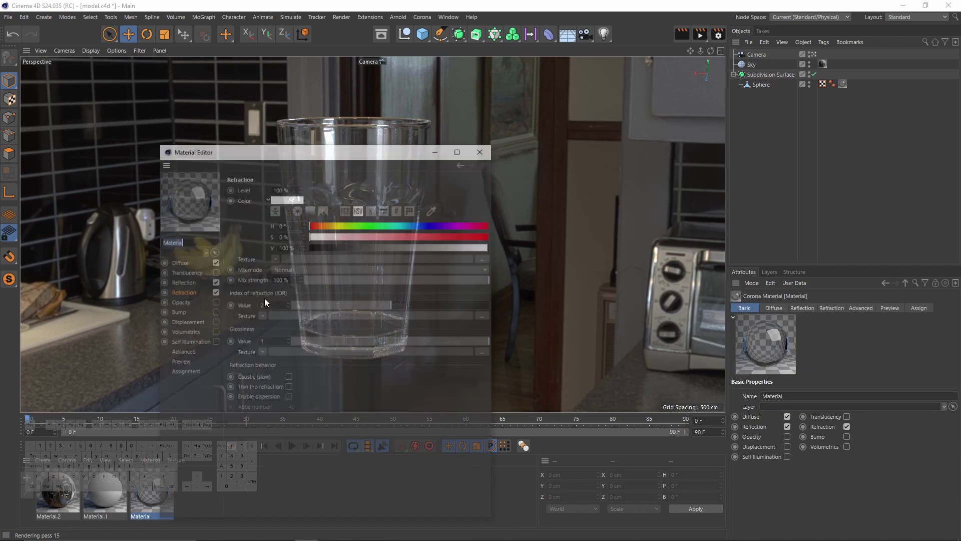
{"action": "left_click_drag", "start_coordinate": [286, 153], "coordinate": [575, 127]}
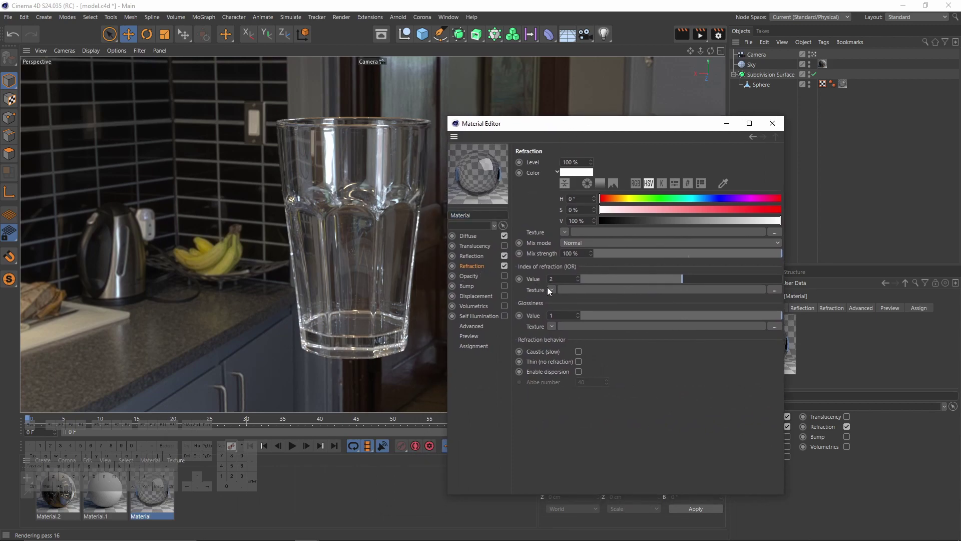
{"action": "left_click", "coordinate": [772, 123]}
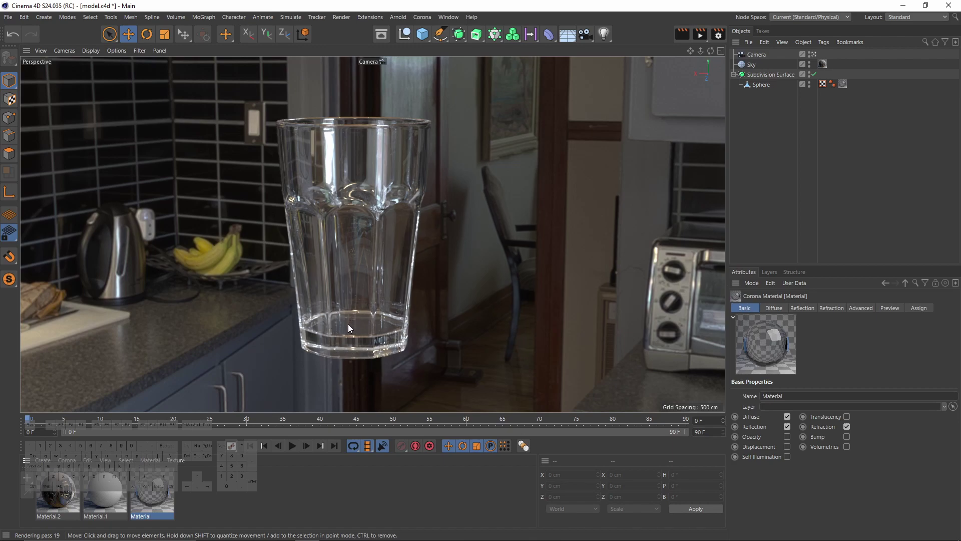
Step: Turn off Corona's interactive viewport, leave the scene camera, and select the Sphere with its interior in view
{"action": "left_click", "coordinate": [422, 17]}
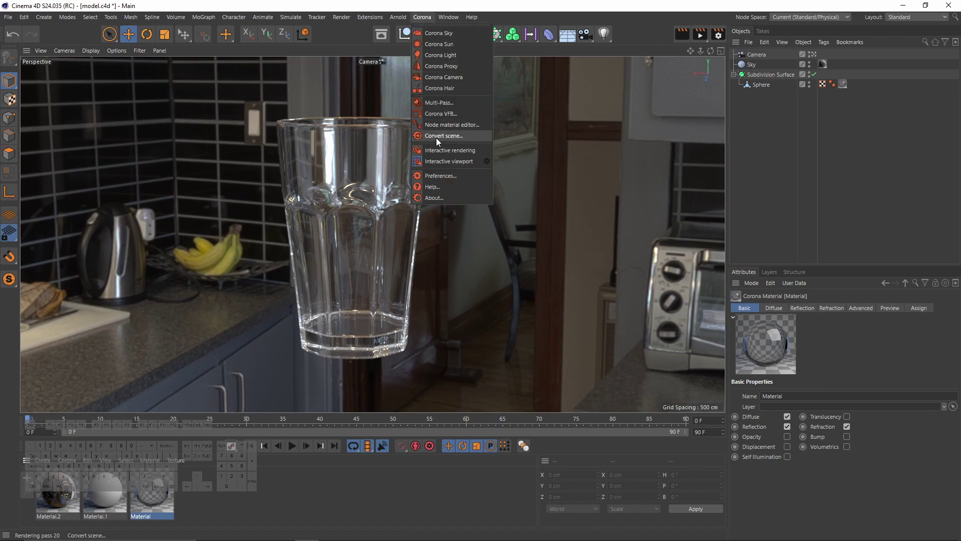
{"action": "left_click", "coordinate": [432, 164]}
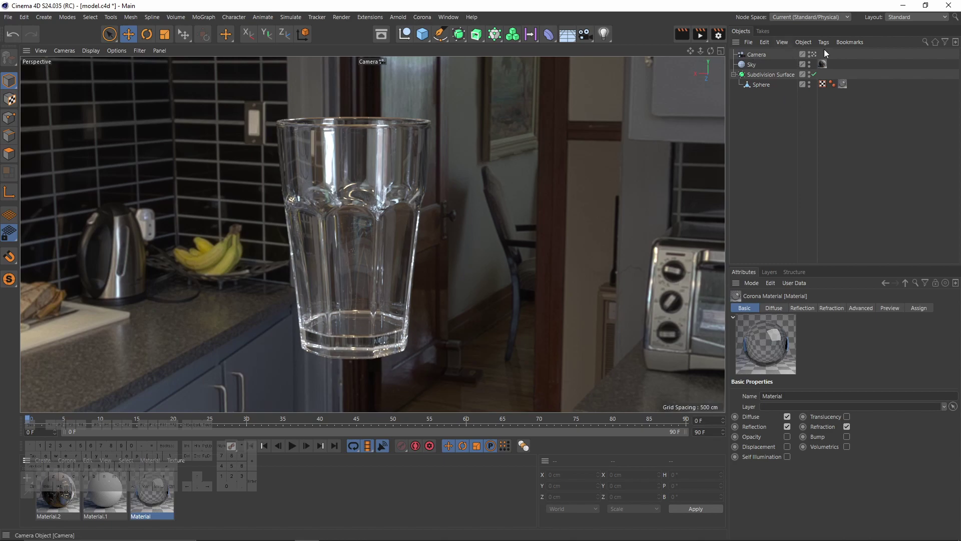
{"action": "left_click", "coordinate": [814, 54]}
{"action": "left_click_drag", "start_coordinate": [381, 190], "coordinate": [412, 265], "text": "alt"}
{"action": "left_click", "coordinate": [761, 84]}
{"action": "right_click_drag", "start_coordinate": [391, 205], "coordinate": [414, 206], "text": "alt"}
{"action": "left_click_drag", "start_coordinate": [414, 205], "coordinate": [406, 240], "text": "alt"}
{"action": "right_click_drag", "start_coordinate": [372, 234], "coordinate": [425, 255], "text": "alt"}
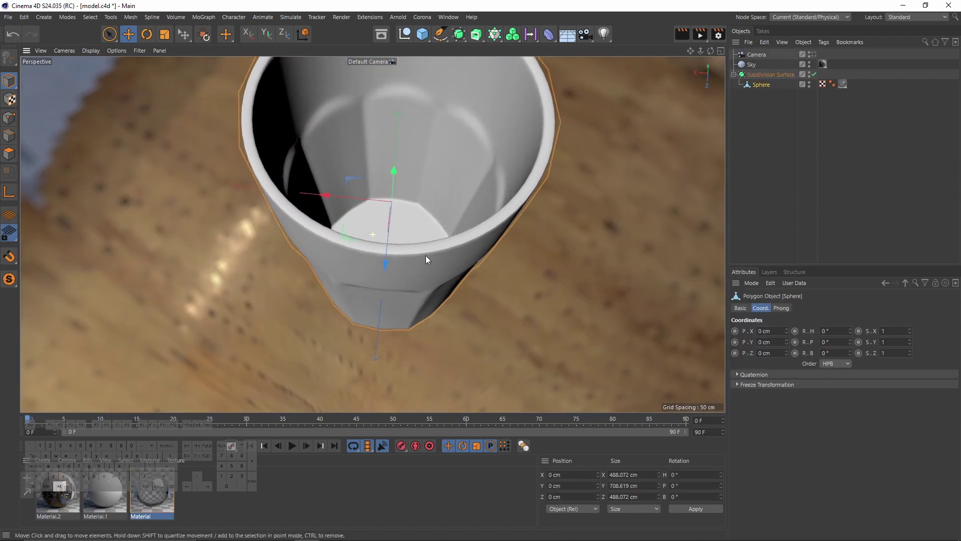
Step: With smoothing off, dissolve the edge loop just above the glass's inner floor, and compare the smoothed shape with and without it
{"action": "key", "text": "q"}
{"action": "left_click", "coordinate": [9, 154]}
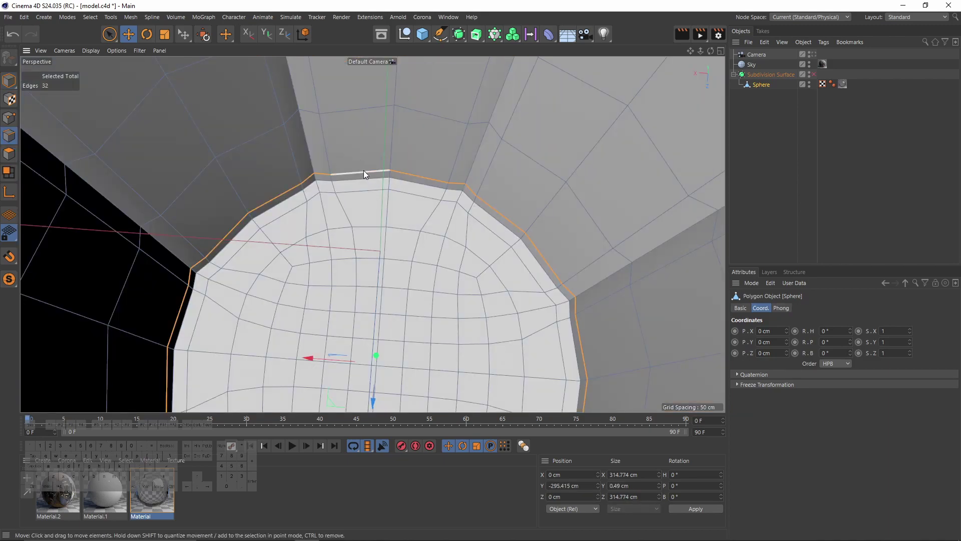
{"action": "right_click", "coordinate": [485, 221]}
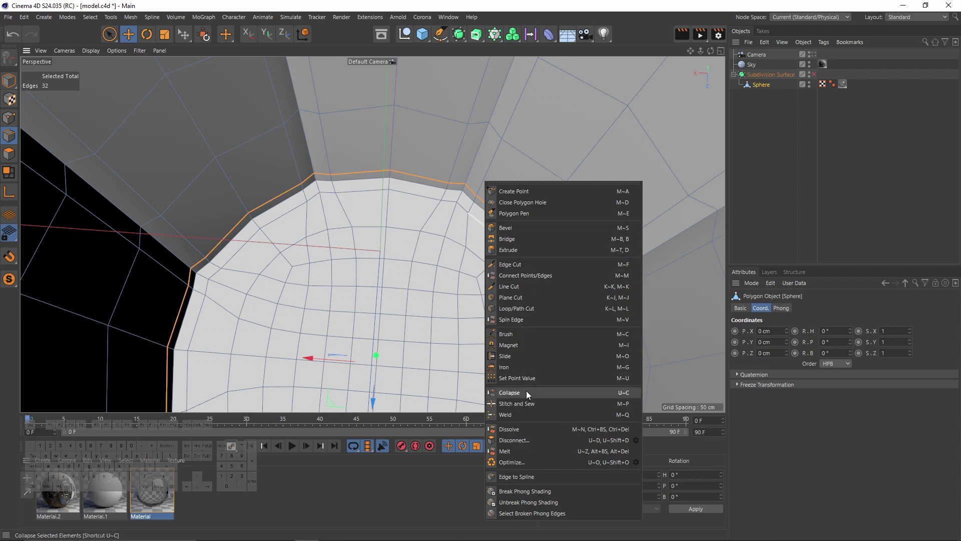
{"action": "left_click", "coordinate": [521, 429]}
{"action": "key", "text": "q"}
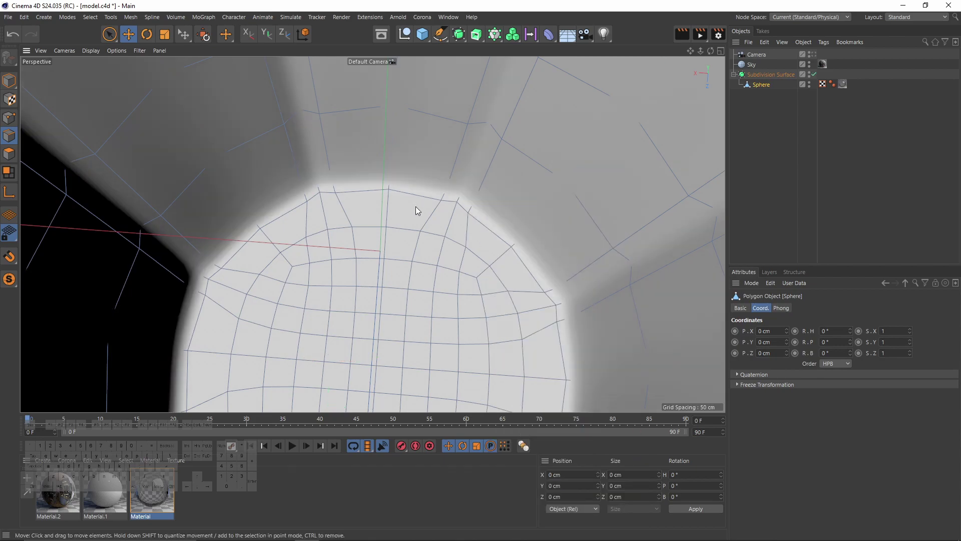
{"action": "double_click", "coordinate": [448, 227]}
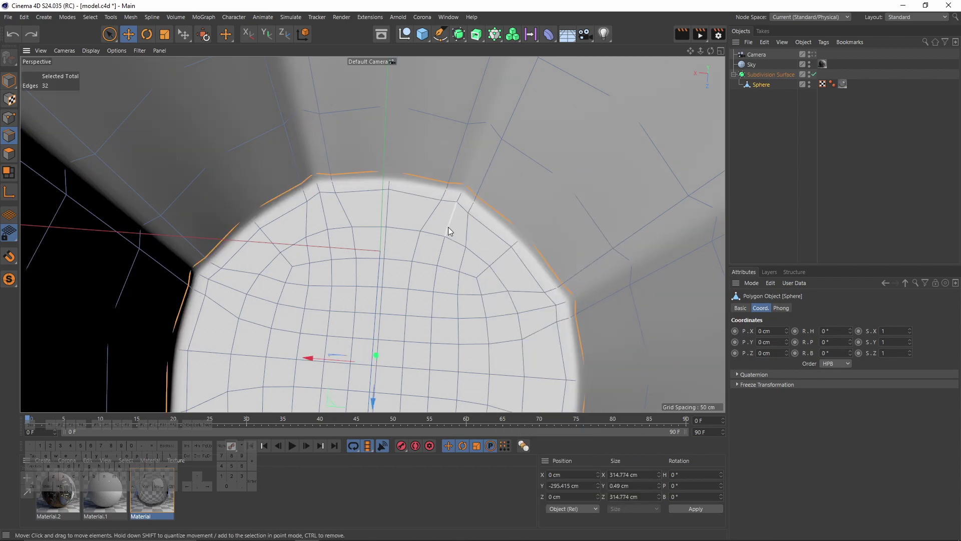
{"action": "key", "text": "ctrl+shift+a"}
Step: Dissolve the edge loop just inside the inner floor's rim, and check the softened corner with the Subdivision Surface enabled
{"action": "key", "text": "q"}
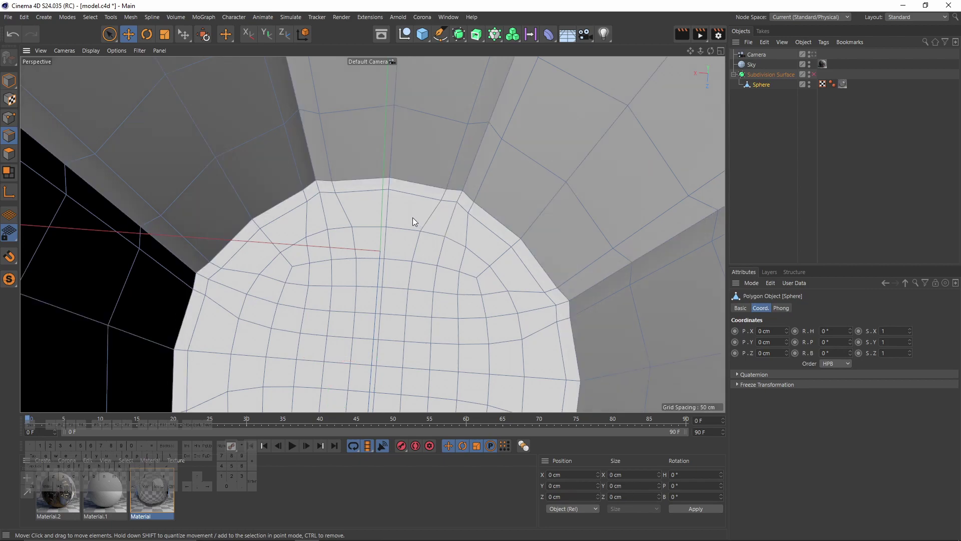
{"action": "double_click", "coordinate": [363, 196]}
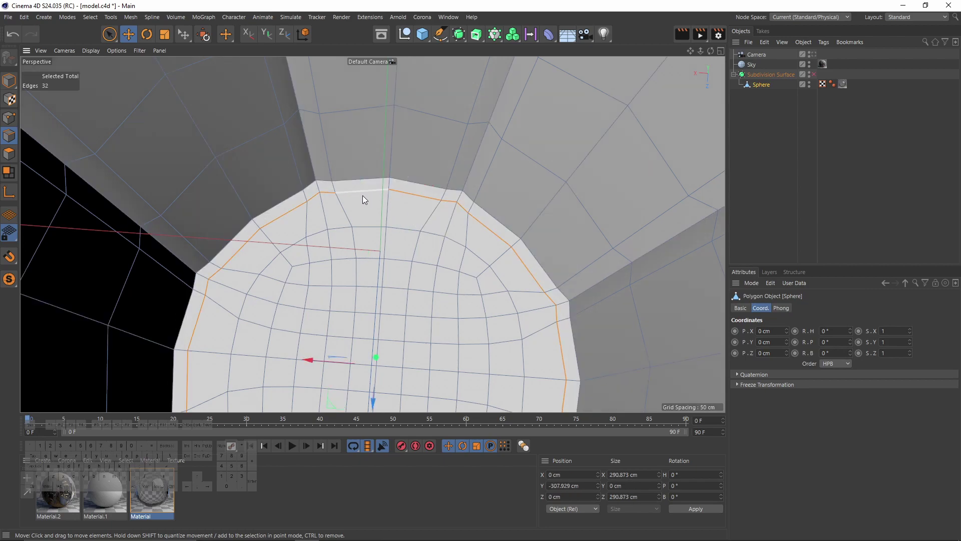
{"action": "right_click", "coordinate": [446, 233]}
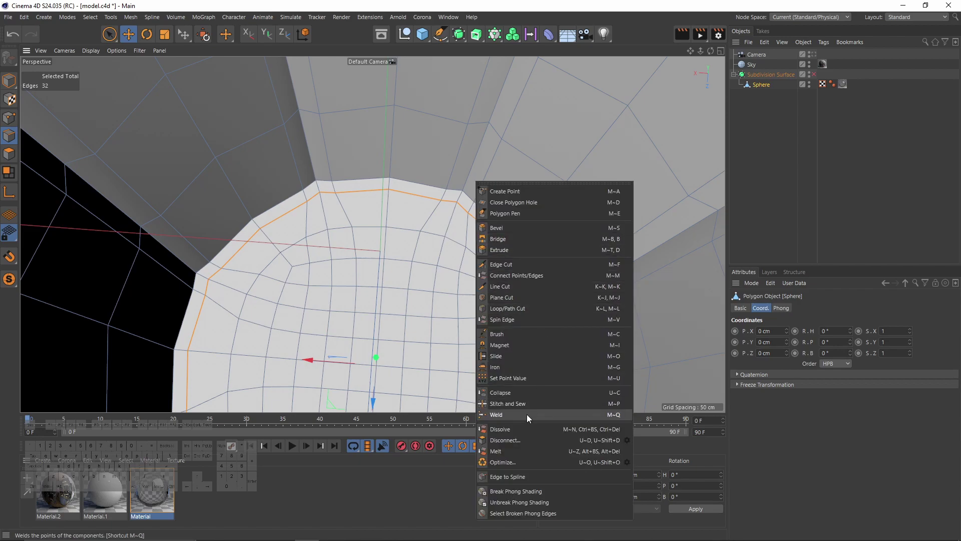
{"action": "left_click", "coordinate": [516, 428]}
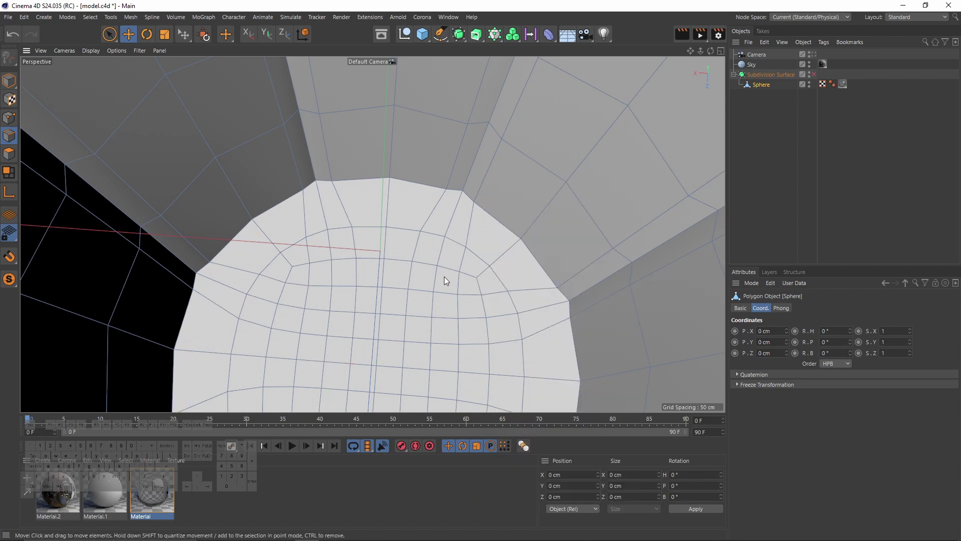
{"action": "middle_click_drag", "start_coordinate": [445, 280], "coordinate": [435, 257], "text": "alt"}
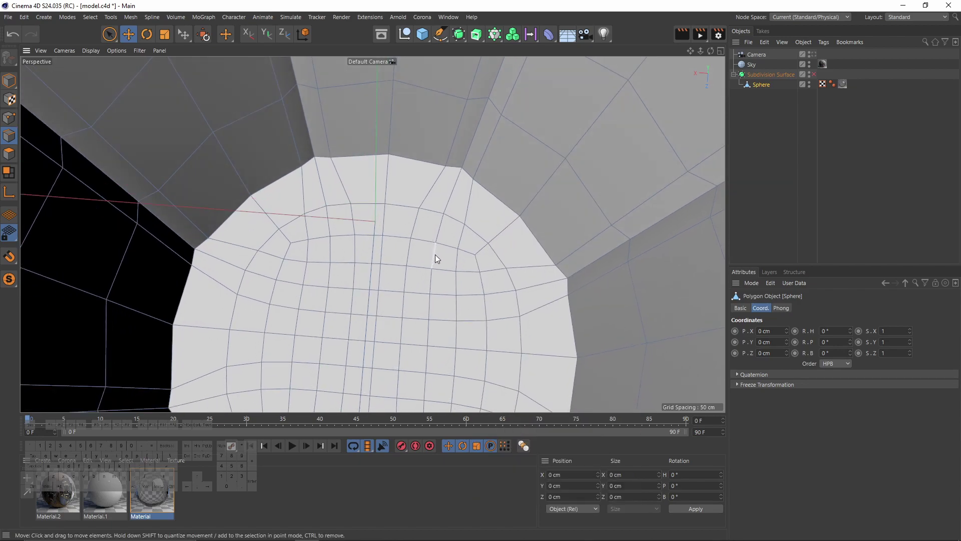
{"action": "left_click", "coordinate": [814, 74]}
{"action": "left_click_drag", "start_coordinate": [416, 244], "coordinate": [374, 224], "text": "alt"}
{"action": "key", "text": "q"}
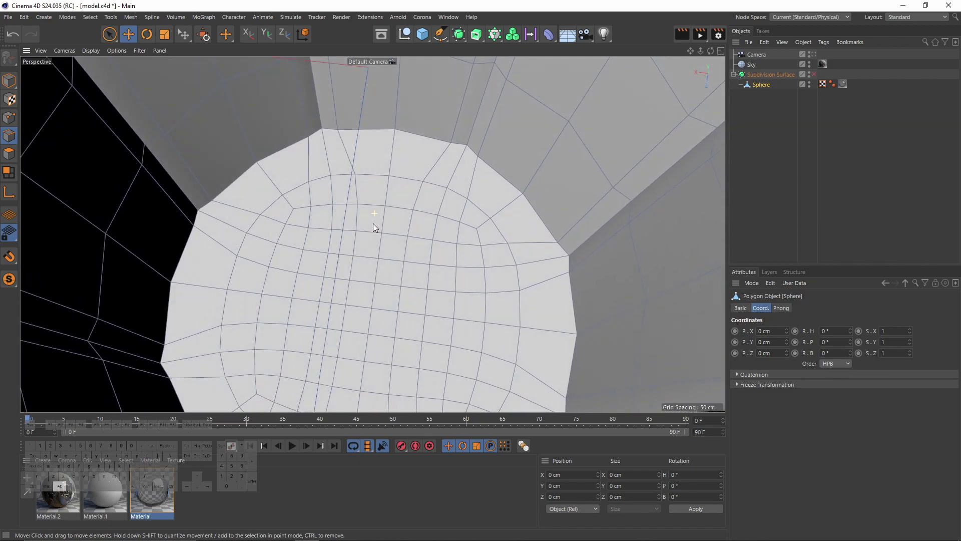
Step: Loop-select the polygon ring around the glass's inner floor and fill the selection so that only the enclosed floor polygons are selected
{"action": "left_click", "coordinate": [95, 17]}
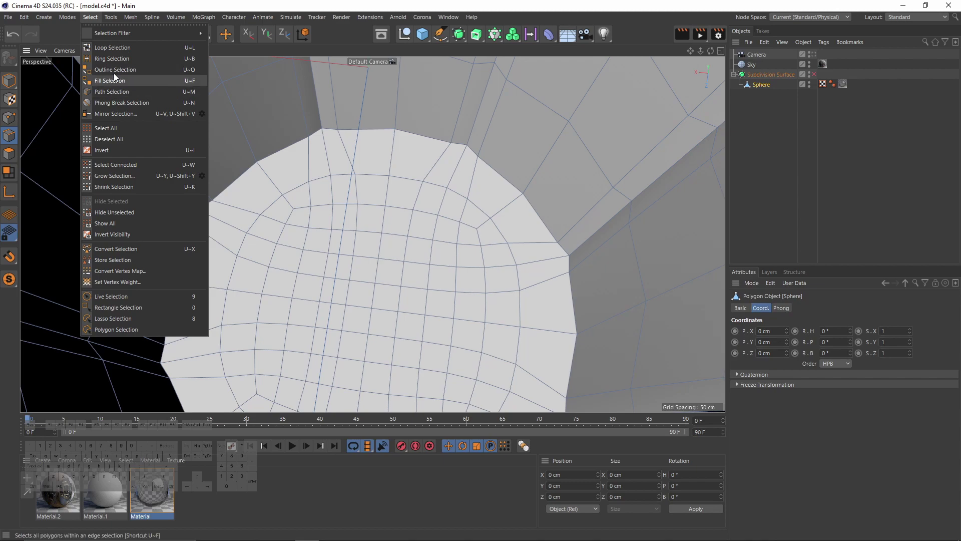
{"action": "left_click", "coordinate": [113, 50]}
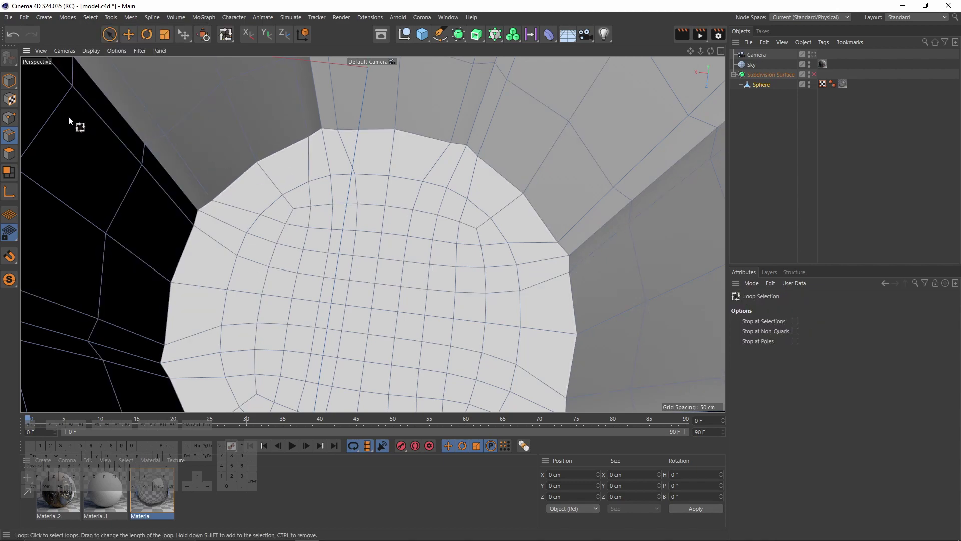
{"action": "left_click", "coordinate": [10, 155]}
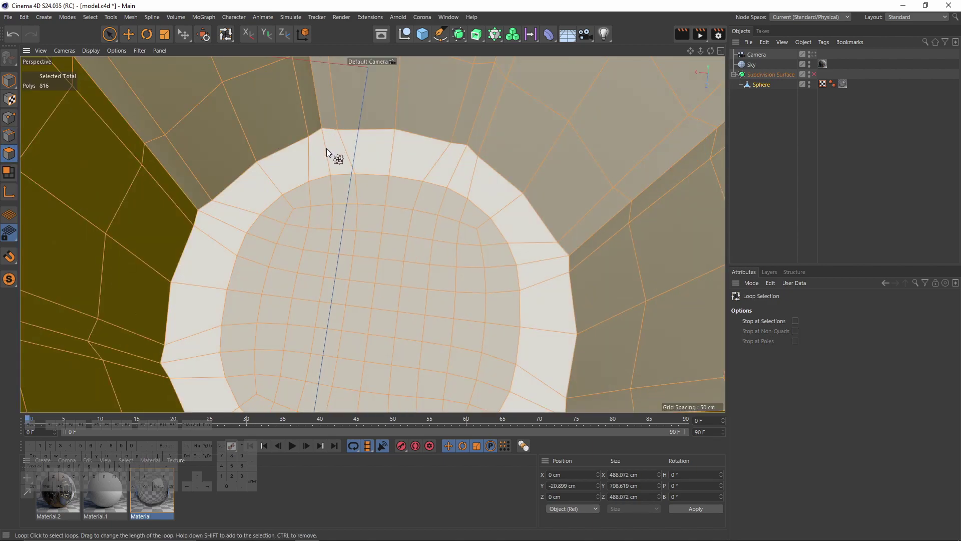
{"action": "left_click", "coordinate": [327, 152]}
{"action": "left_click", "coordinate": [94, 20]}
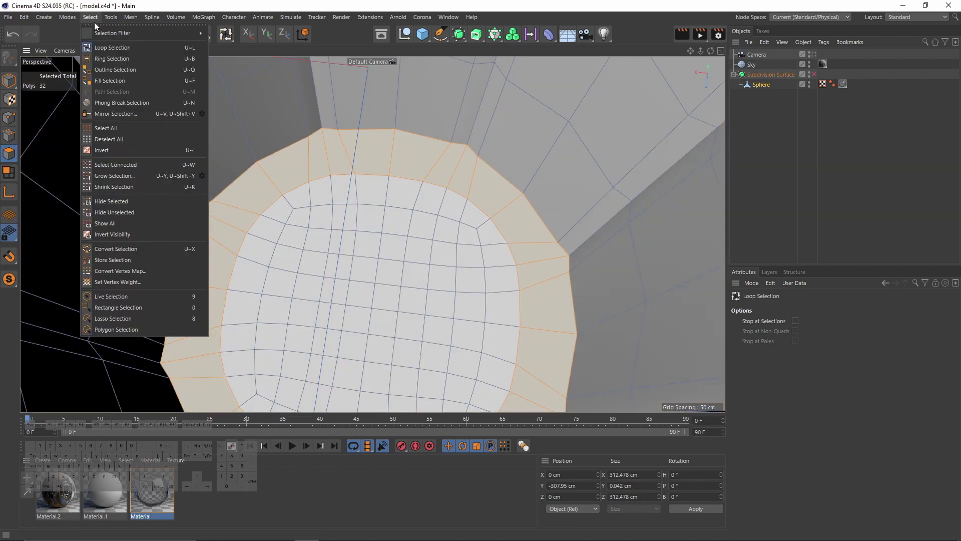
{"action": "left_click", "coordinate": [108, 81]}
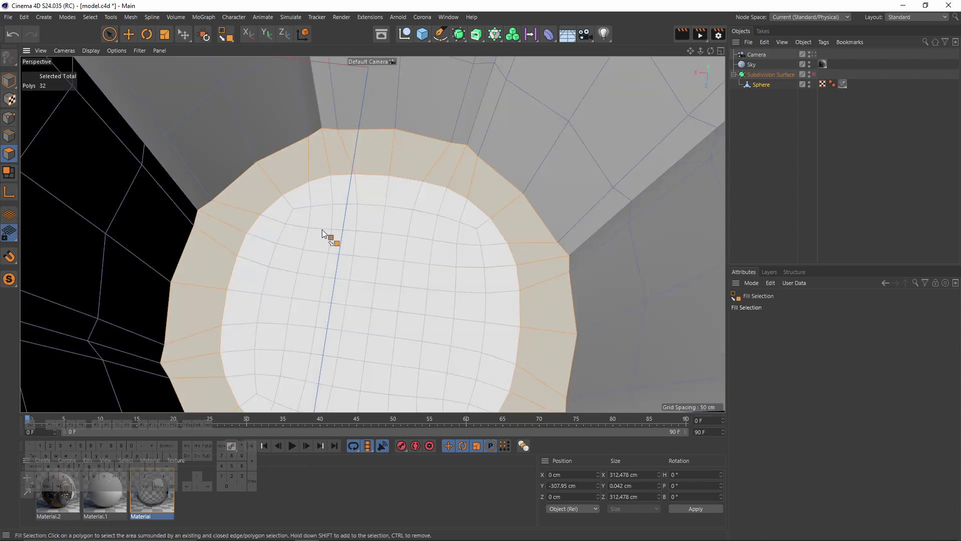
{"action": "left_click", "coordinate": [323, 229]}
Step: Lower the selected inner floor about 16 cm in the Front view, previewing it smoothed before returning to the unsmoothed perspective view
{"action": "middle_click", "coordinate": [462, 347]}
{"action": "middle_click", "coordinate": [518, 326]}
{"action": "key", "text": "e"}
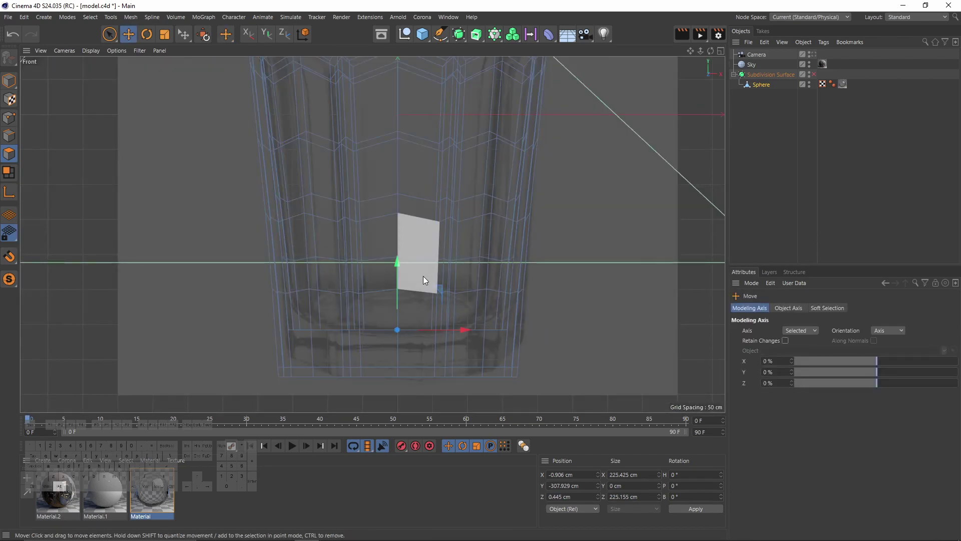
{"action": "scroll", "coordinate": [415, 250], "scroll_direction": "up", "scroll_amount": 3}
{"action": "left_click_drag", "start_coordinate": [402, 233], "coordinate": [401, 253]}
{"action": "key", "text": "q"}
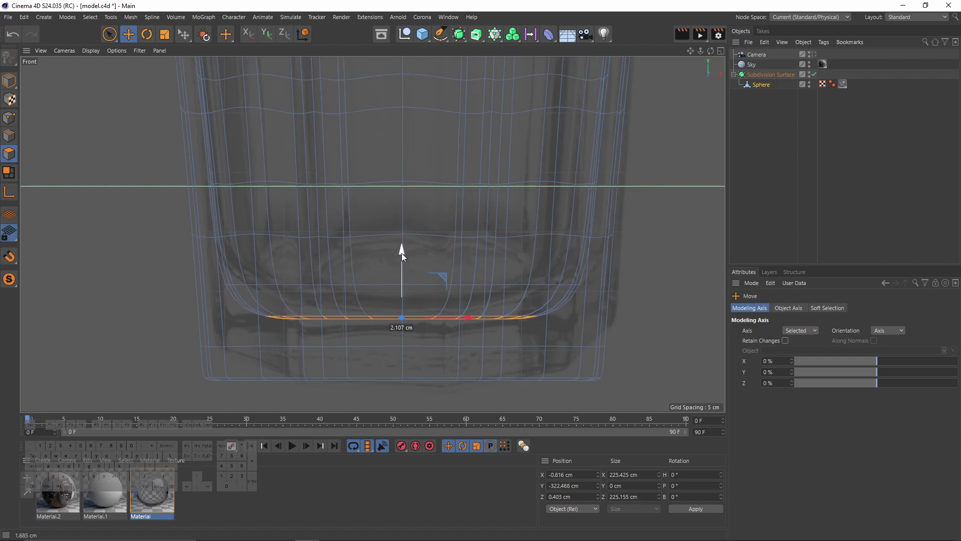
{"action": "middle_click", "coordinate": [369, 227]}
{"action": "middle_click", "coordinate": [368, 224]}
{"action": "key", "text": "q"}
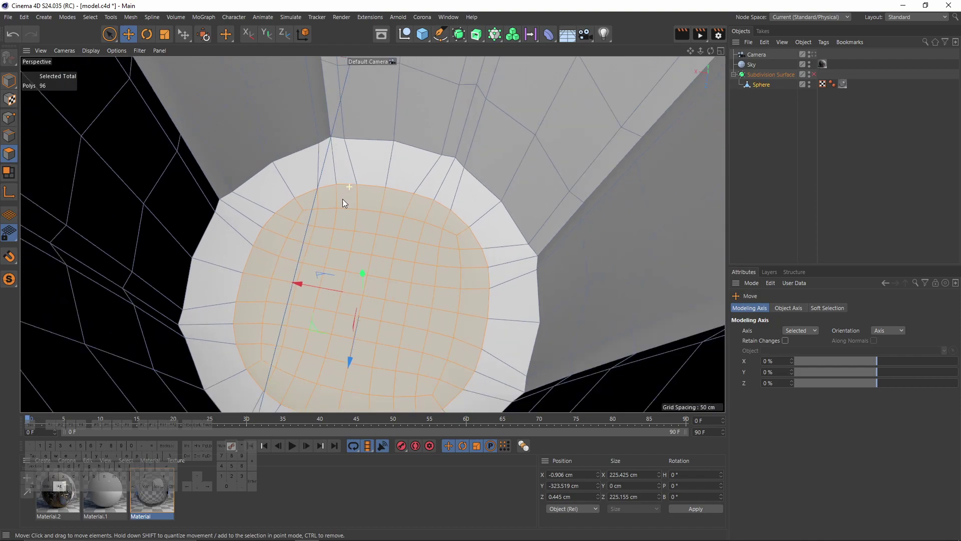
Step: Add the surrounding polygon ring to the floor selection, stretch it to about 32 cm high and raise it to about Y -292 cm
{"action": "left_click", "coordinate": [90, 17]}
{"action": "left_click", "coordinate": [102, 47]}
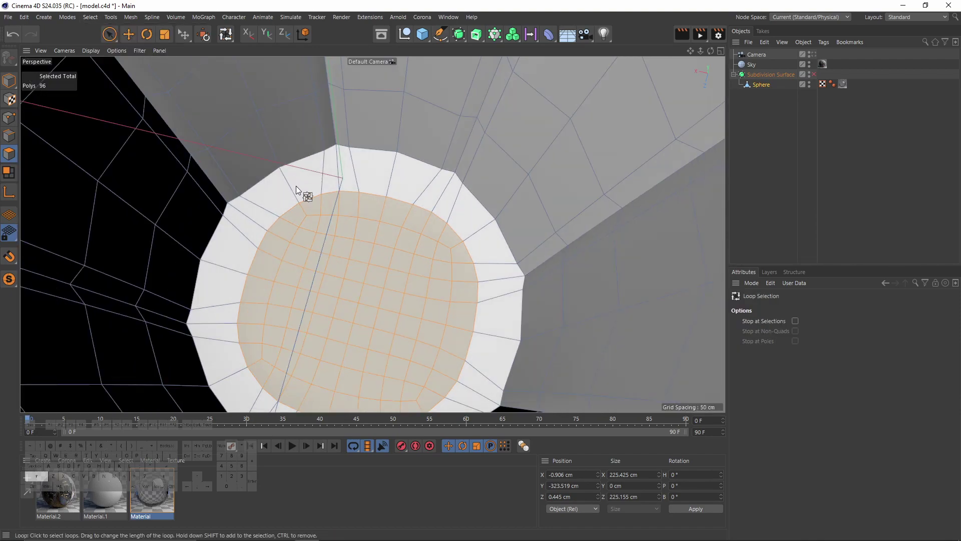
{"action": "middle_click", "coordinate": [292, 186]}
{"action": "middle_click", "coordinate": [442, 323]}
{"action": "key", "text": "e"}
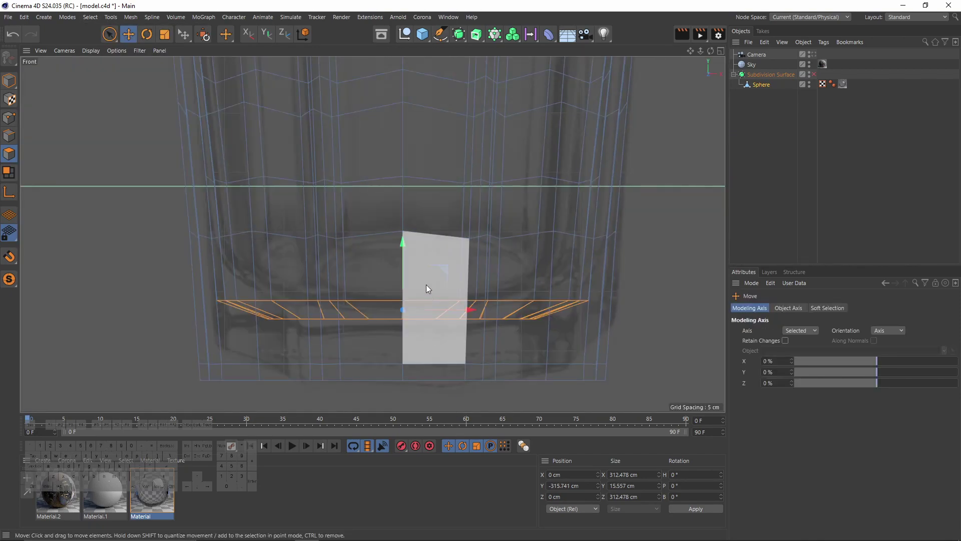
{"action": "left_click_drag", "start_coordinate": [402, 246], "coordinate": [402, 138]}
{"action": "key", "text": "t"}
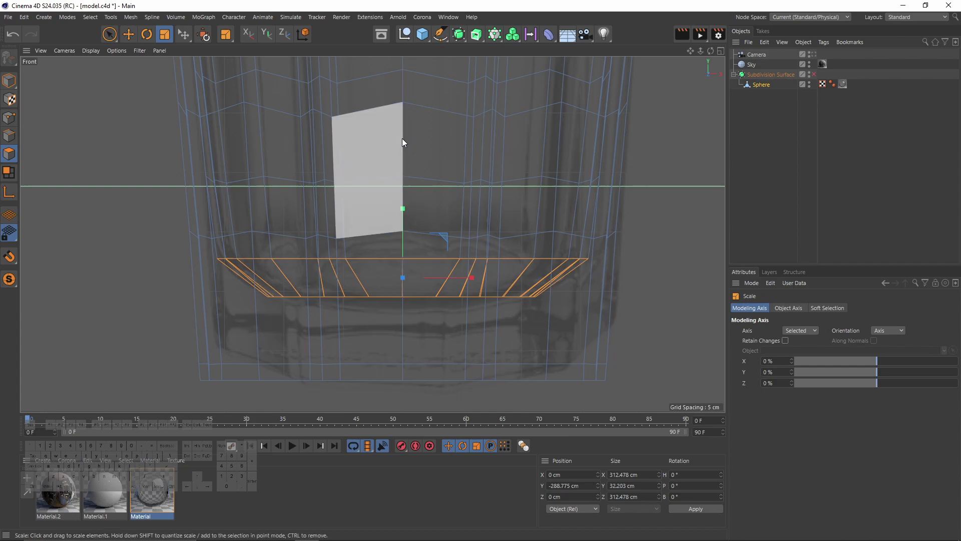
{"action": "key", "text": "e"}
{"action": "left_click_drag", "start_coordinate": [402, 209], "coordinate": [389, 240]}
Step: Inspect the smoothed inner floor in perspective without a selection, then restore the floor selection and the unsmoothed cage
{"action": "middle_click", "coordinate": [375, 200]}
{"action": "middle_click", "coordinate": [254, 164]}
{"action": "key", "text": "q"}
{"action": "left_click", "coordinate": [874, 117]}
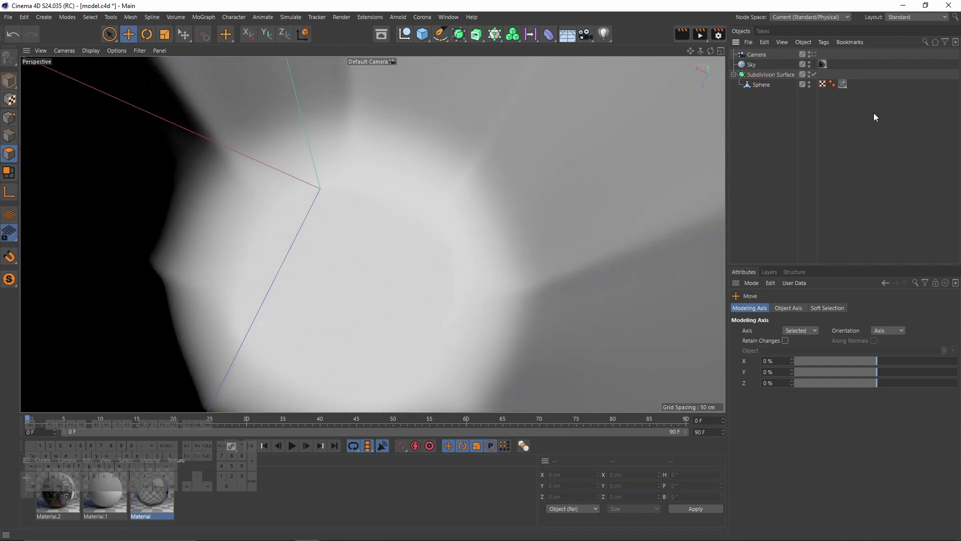
{"action": "right_click_drag", "start_coordinate": [500, 206], "coordinate": [467, 220], "text": "alt"}
{"action": "left_click_drag", "start_coordinate": [467, 221], "coordinate": [452, 231], "text": "alt"}
{"action": "key", "text": "ctrl+z"}
{"action": "scroll", "coordinate": [417, 220], "scroll_direction": "up", "scroll_amount": 3}
{"action": "key", "text": "ctrl+z"}
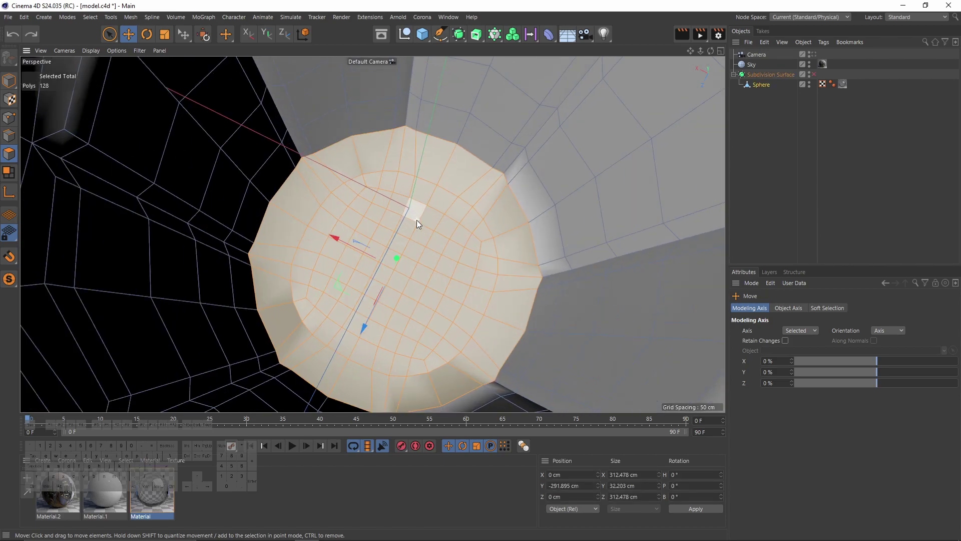
Step: Loop-select the outermost ring of the flat inner floor and fill it to select only the central patch of polygons
{"action": "scroll", "coordinate": [416, 221], "scroll_direction": "up", "scroll_amount": 3}
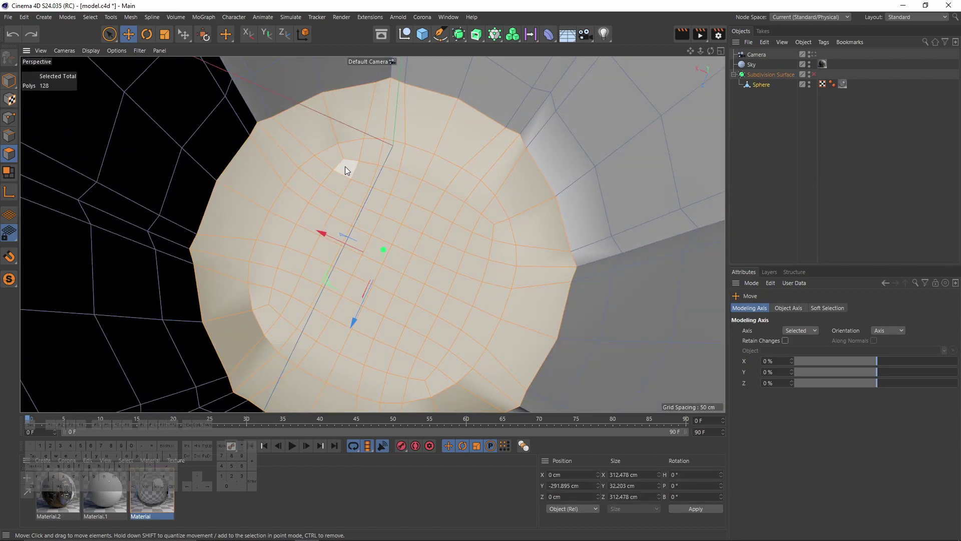
{"action": "key", "text": "u"}
{"action": "key", "text": "l"}
{"action": "left_click", "coordinate": [90, 17]}
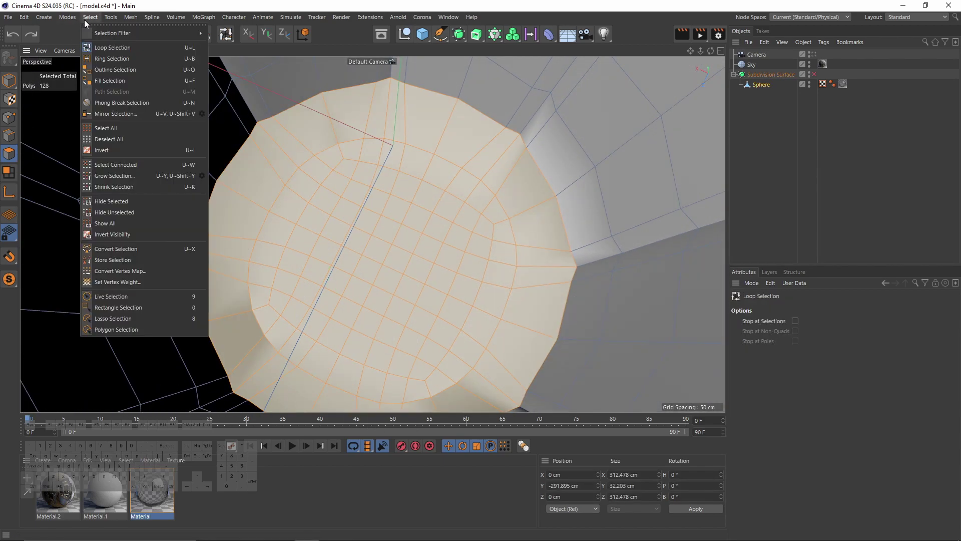
{"action": "left_click", "coordinate": [105, 48]}
{"action": "left_click", "coordinate": [338, 145]}
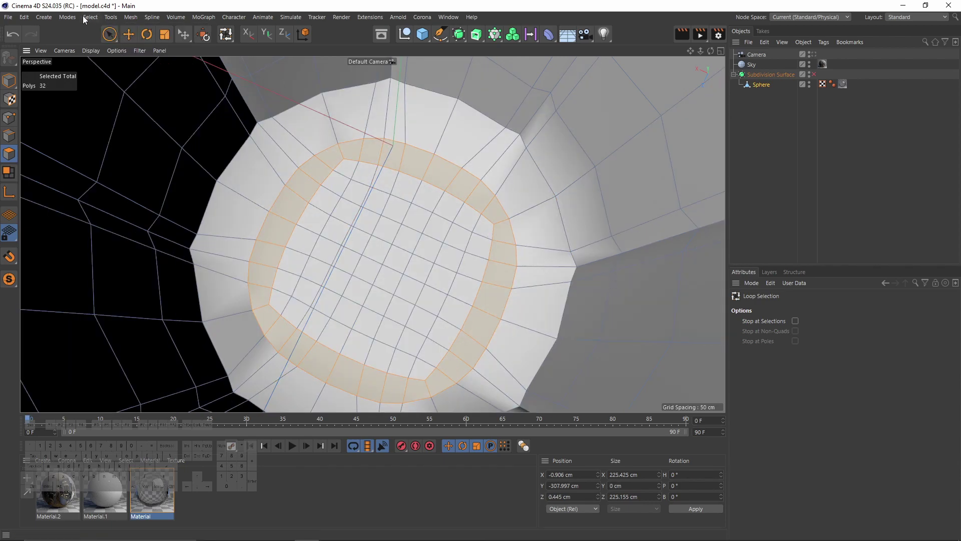
{"action": "left_click", "coordinate": [84, 17]}
{"action": "left_click", "coordinate": [112, 80]}
{"action": "left_click", "coordinate": [369, 241]}
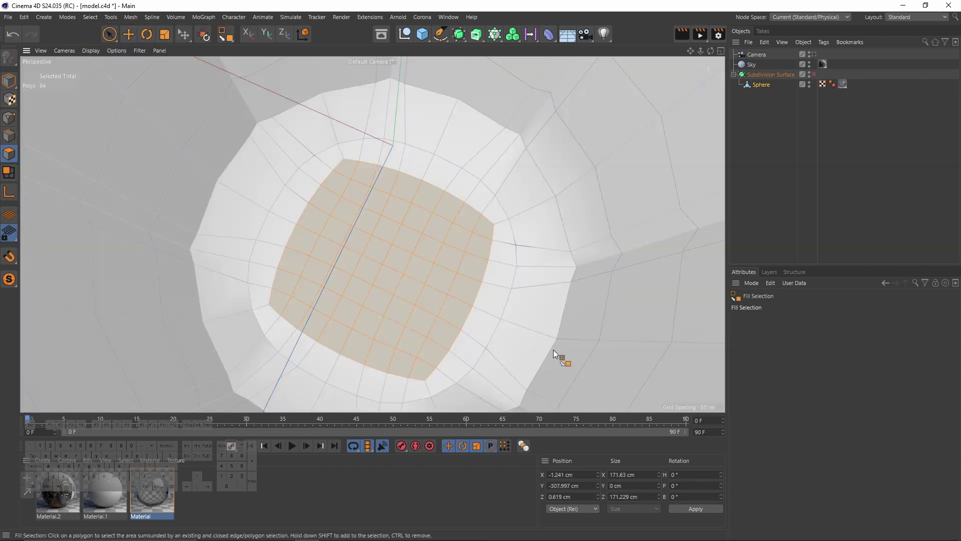
Step: Scale the central floor patch down to about 146 cm across, and check the smoothed glass with nothing selected
{"action": "key", "text": "t"}
{"action": "left_click_drag", "start_coordinate": [575, 350], "coordinate": [494, 346]}
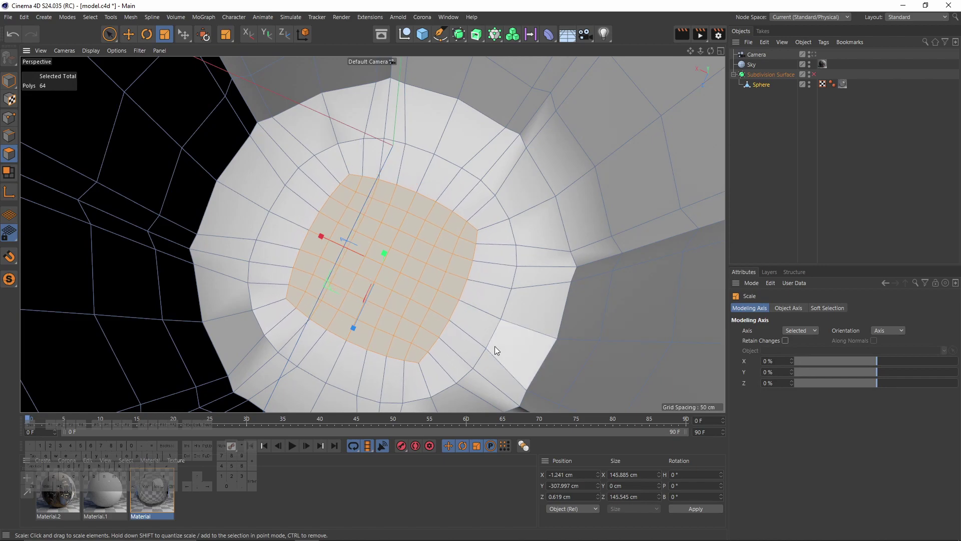
{"action": "key", "text": "q"}
{"action": "left_click", "coordinate": [878, 172]}
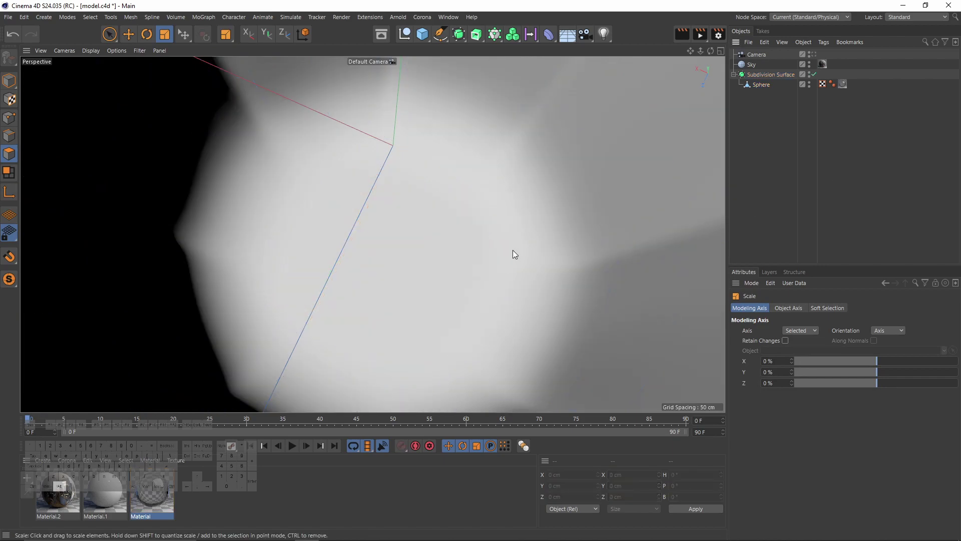
{"action": "left_click_drag", "start_coordinate": [473, 261], "coordinate": [445, 250], "text": "alt"}
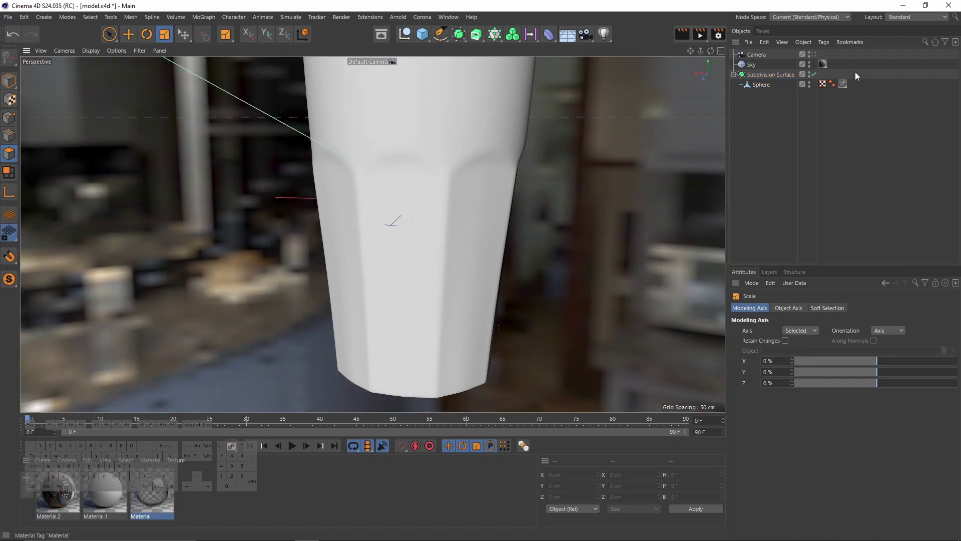
Step: Look through the scene camera and turn on Corona's interactive viewport to render the glass
{"action": "left_click", "coordinate": [814, 55]}
{"action": "left_click", "coordinate": [422, 16]}
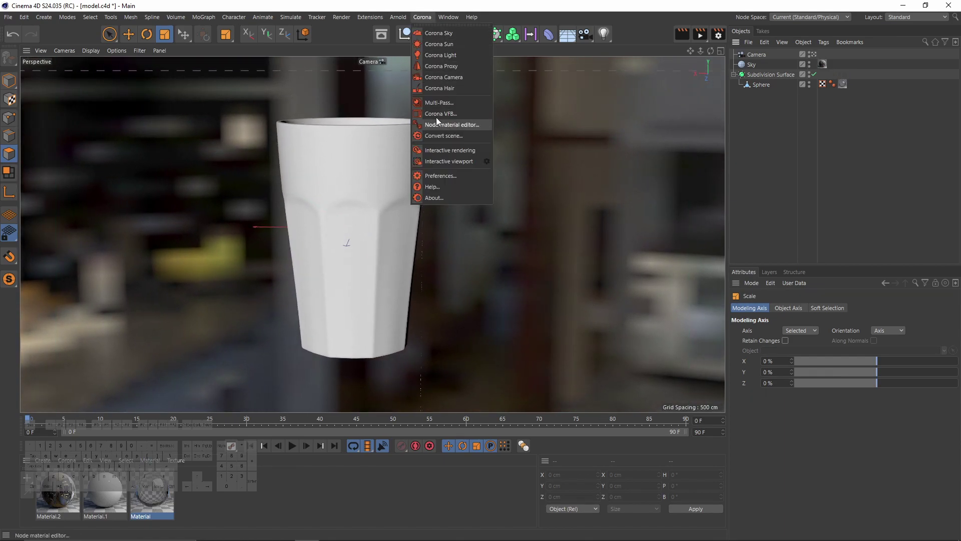
{"action": "left_click", "coordinate": [436, 163]}
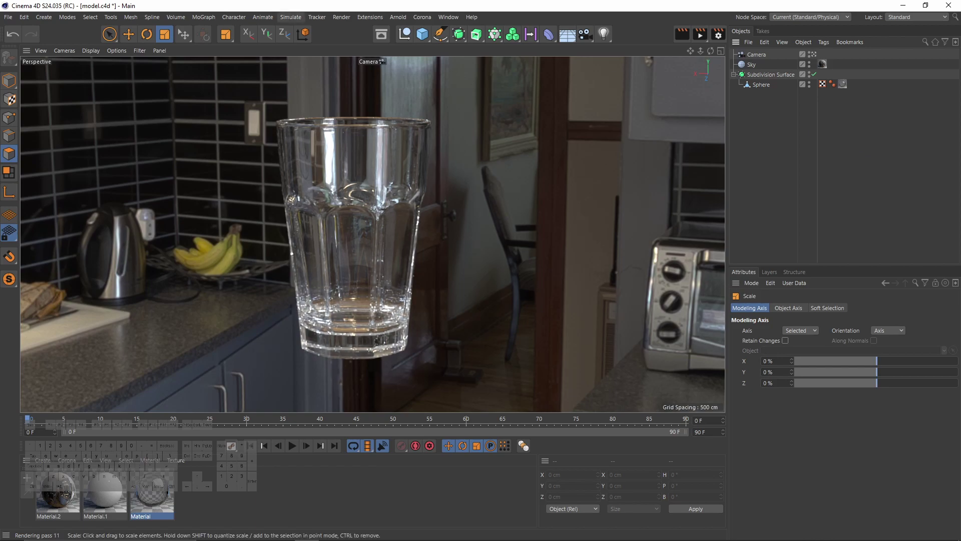
Step: Examine the rendered glass's facets, base and refractions from several sides and heights in the kitchen environment
{"action": "key", "text": "alt+Tab"}
{"action": "left_click_drag", "start_coordinate": [318, 56], "coordinate": [705, 58]}
{"action": "key", "text": "alt+Tab"}
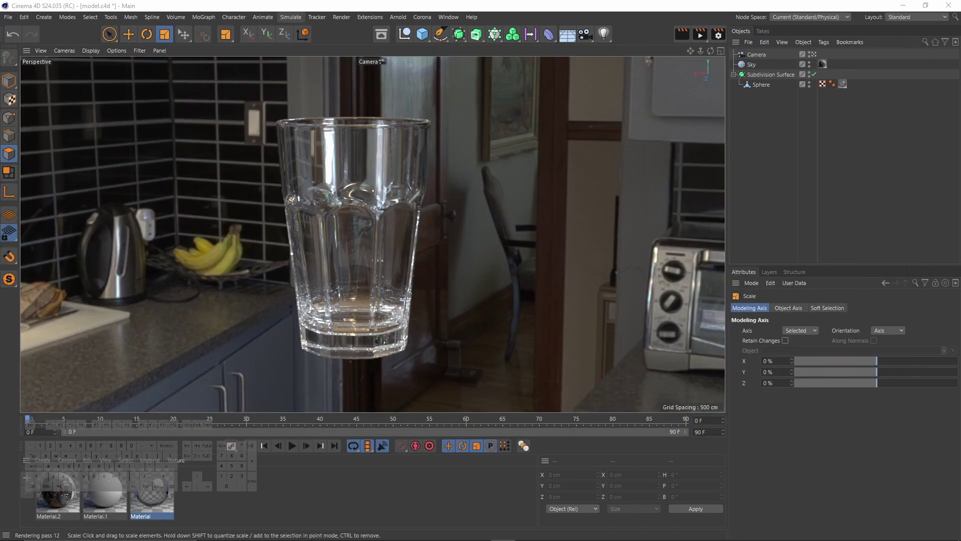
{"action": "left_click_drag", "start_coordinate": [468, 196], "coordinate": [480, 266], "text": "alt"}
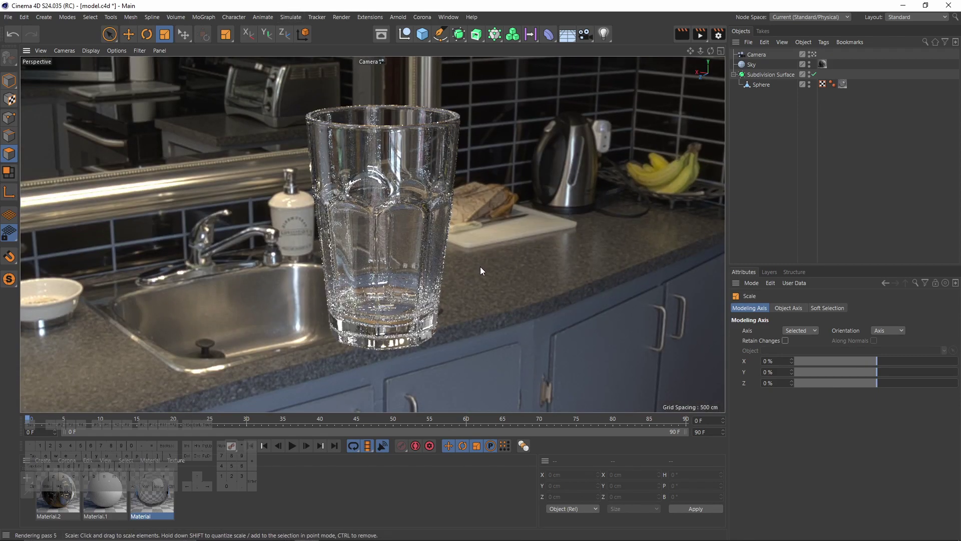
{"action": "left_click_drag", "start_coordinate": [422, 239], "coordinate": [505, 232], "text": "alt"}
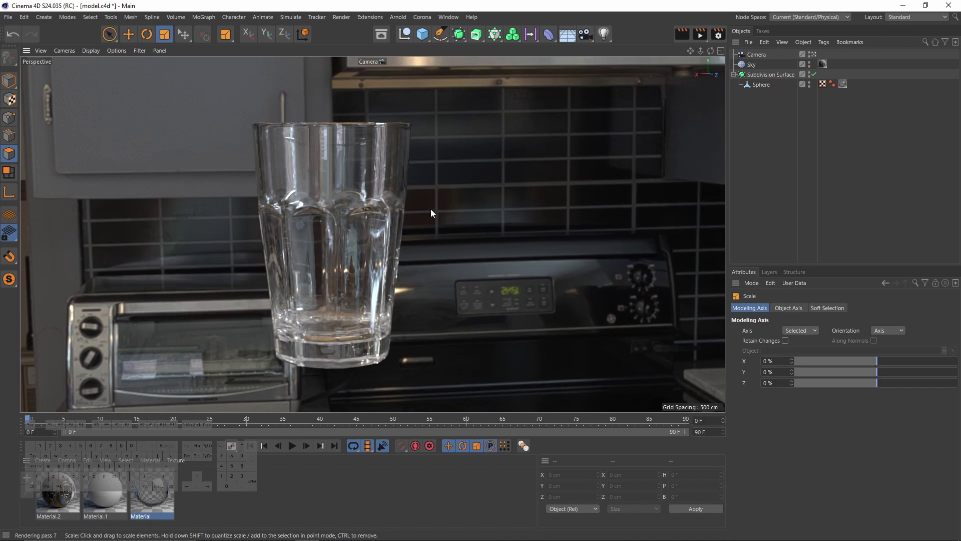
{"action": "left_click_drag", "start_coordinate": [430, 209], "coordinate": [420, 228], "text": "alt"}
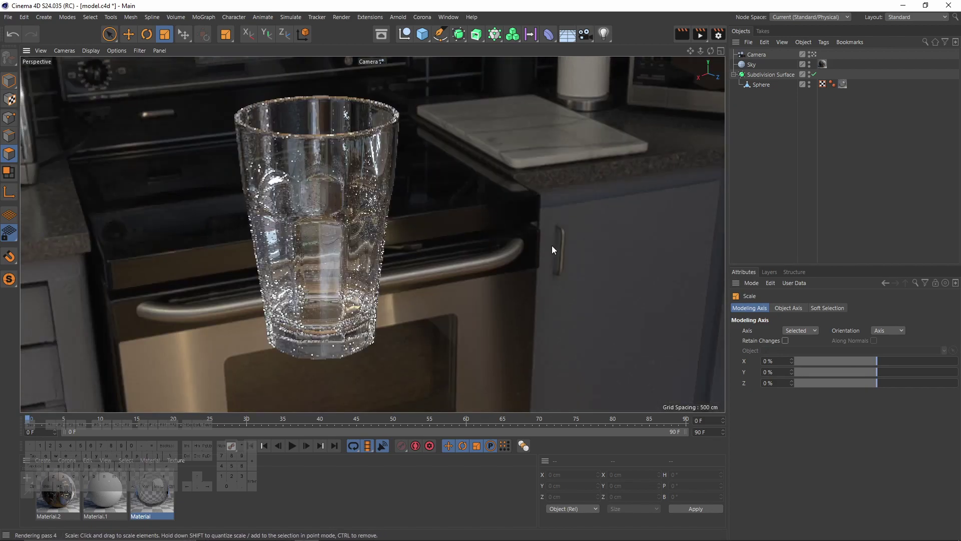